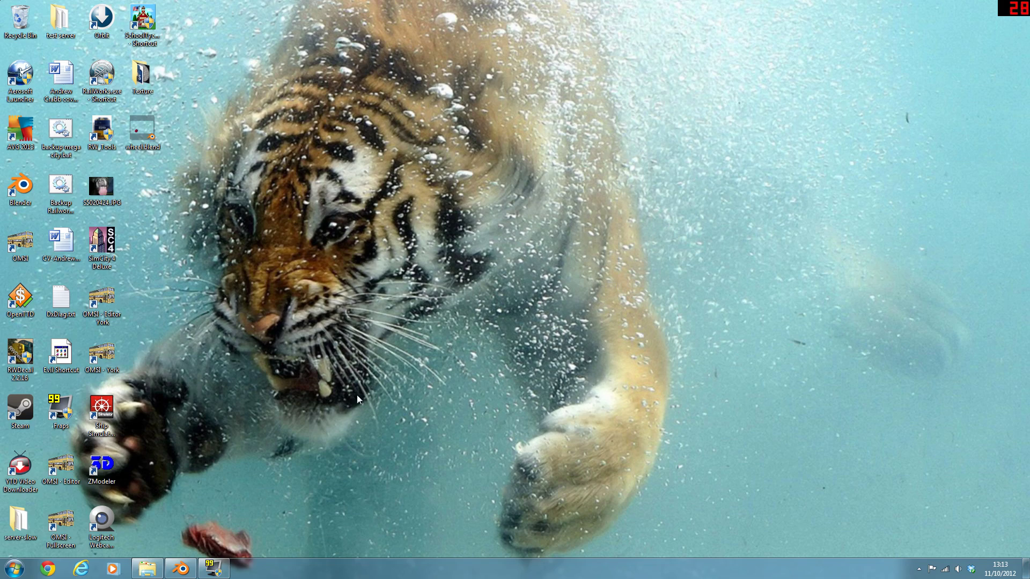
Restore the Blender window and orbit and zoom the 3D view close around the wheel mesh.
click(182, 569)
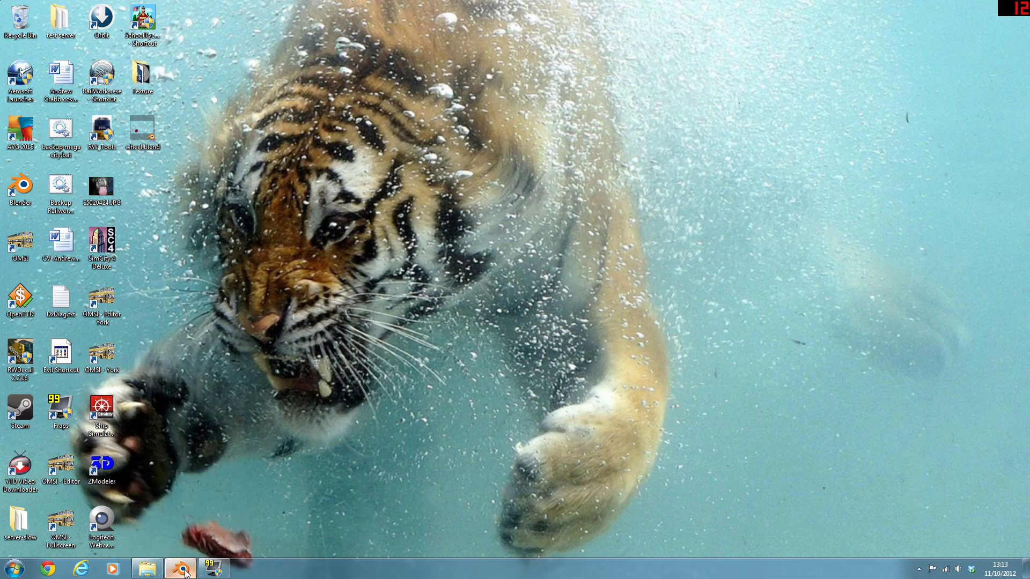
key(KP_6)
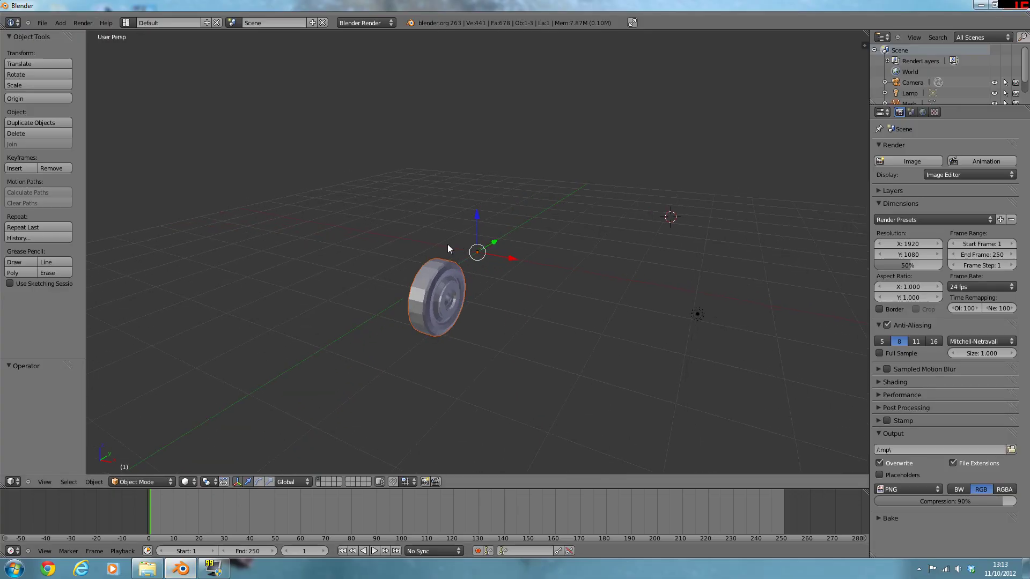
scroll(437, 277, up, 3)
mouse_move(382, 282)
middle_down()
mouse_move(432, 253)
mouse_move(409, 285)
mouse_move(377, 277)
middle_up()
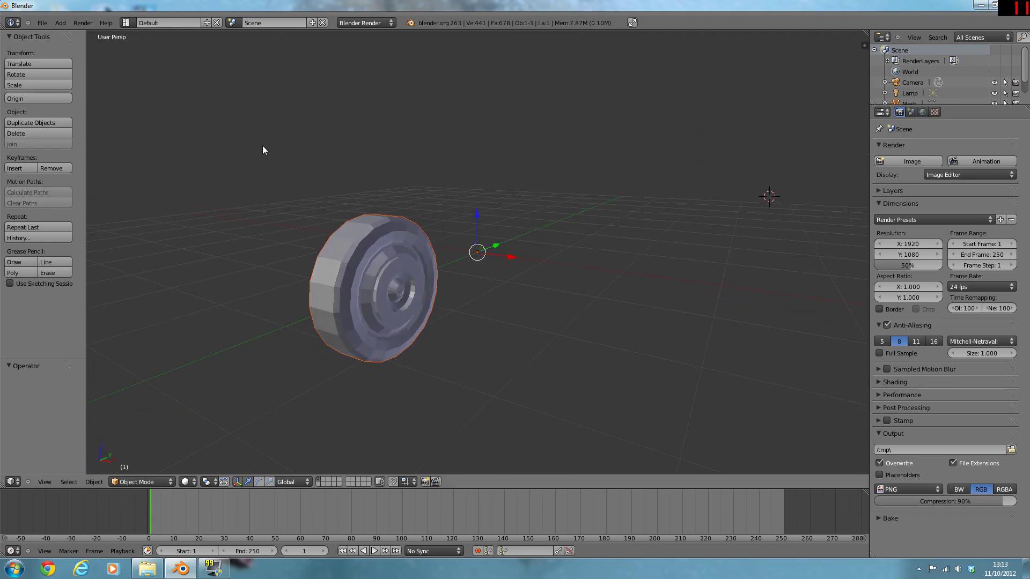
Minimize Blender and browse in Explorer to F:\OMSI\Vehicles\Scannia_Solar1.
click(979, 7)
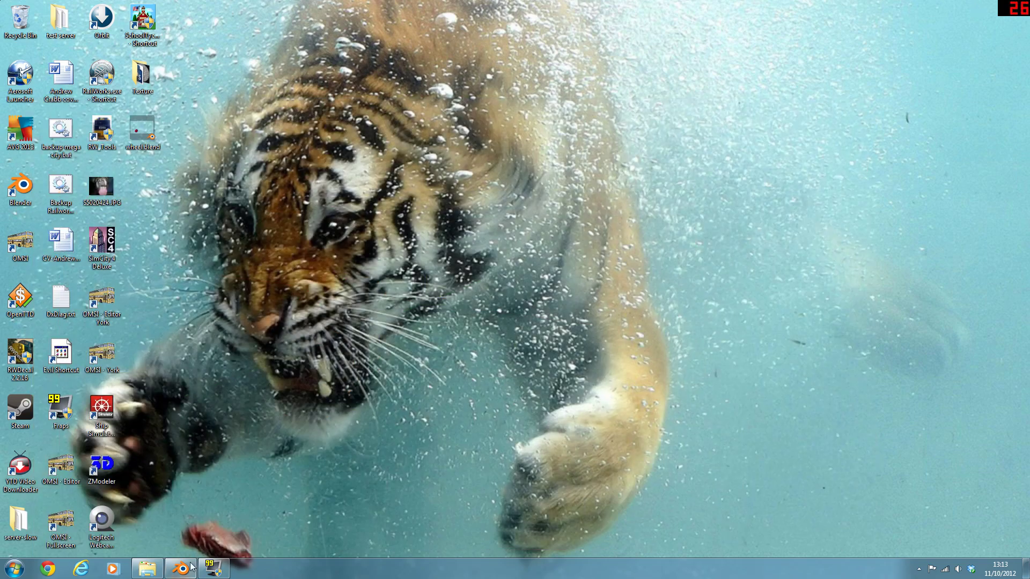
click(141, 573)
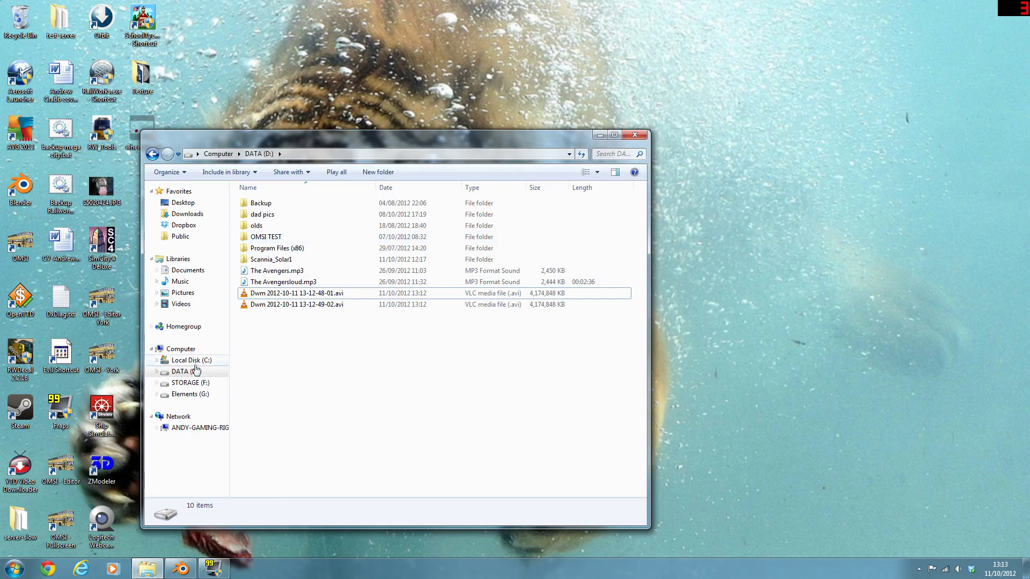
click(201, 383)
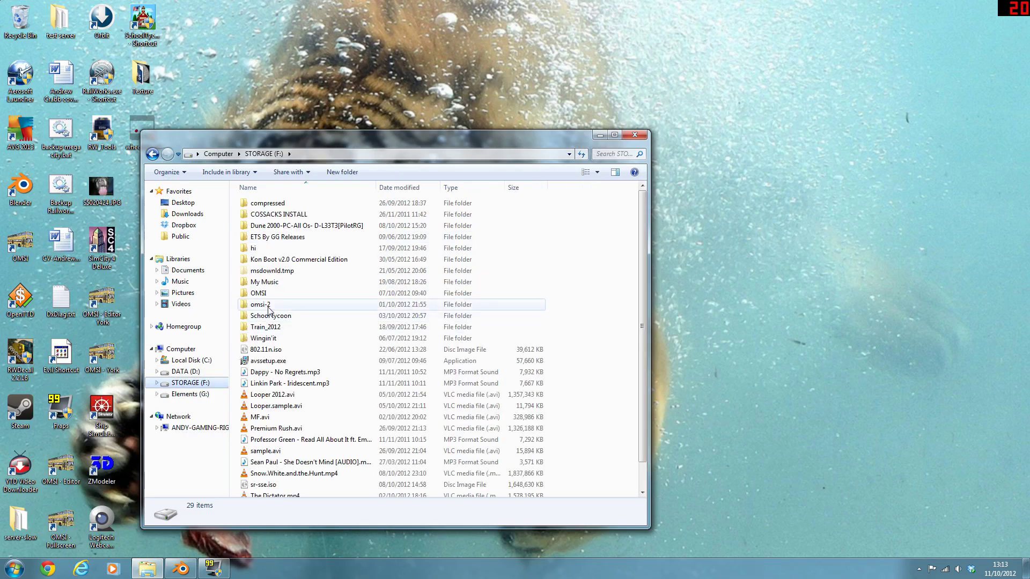
double_click(260, 294)
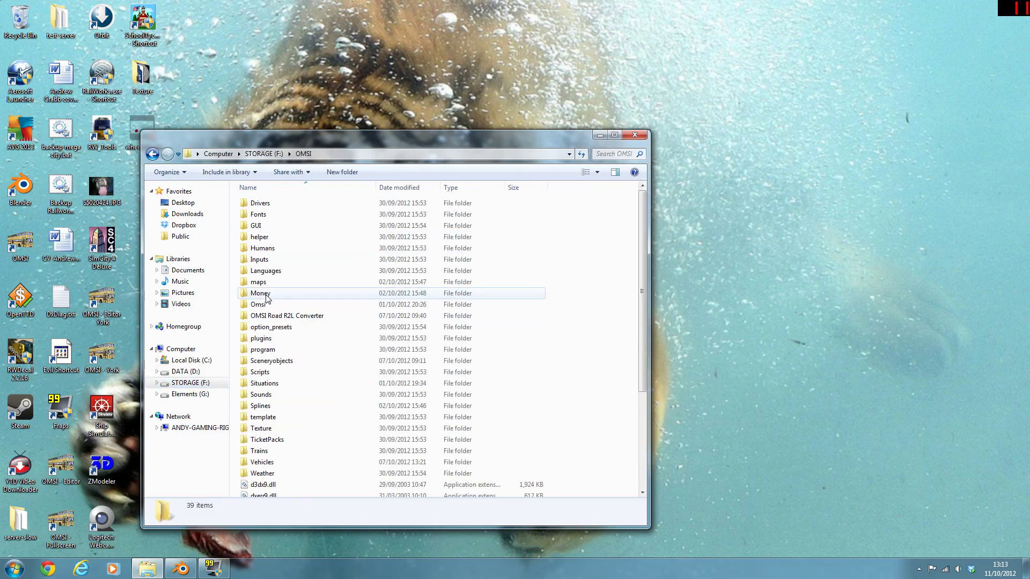
double_click(263, 462)
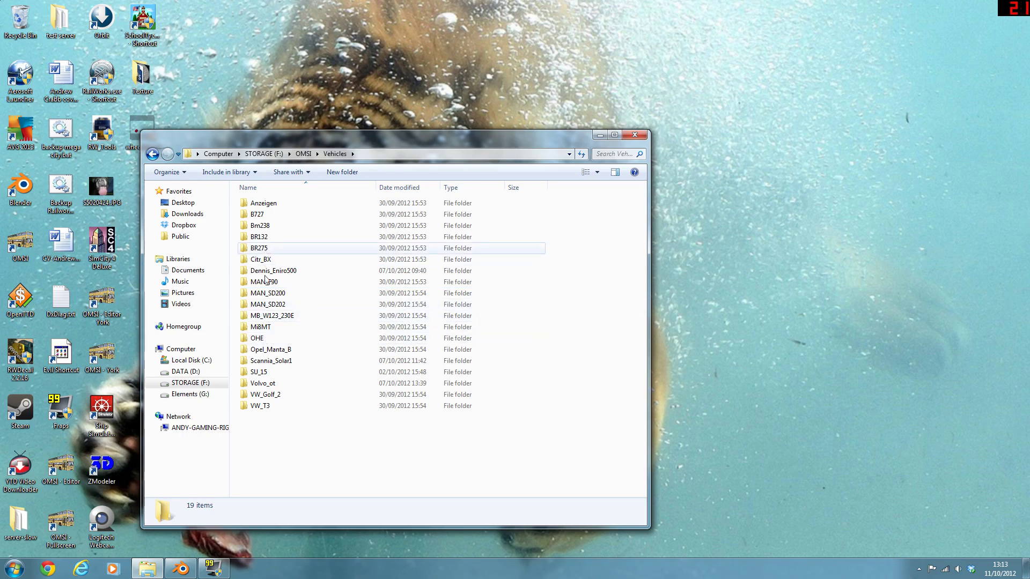
click(270, 363)
double_click(272, 363)
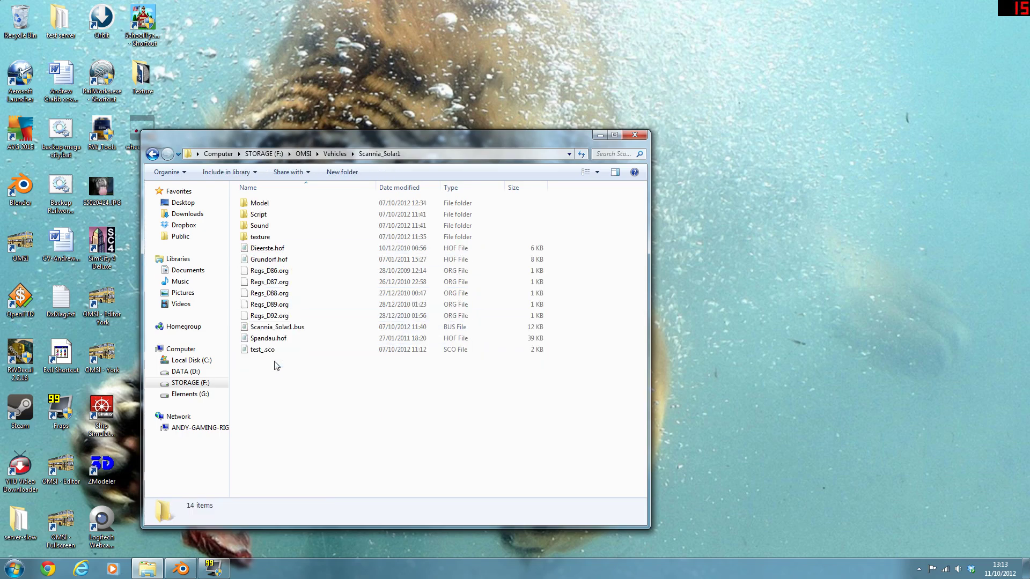
Review Scannia_Solar1's files, then copy the Scannia_Solar1 folder from F:\OMSI\Vehicles.
drag(267, 374, 270, 244)
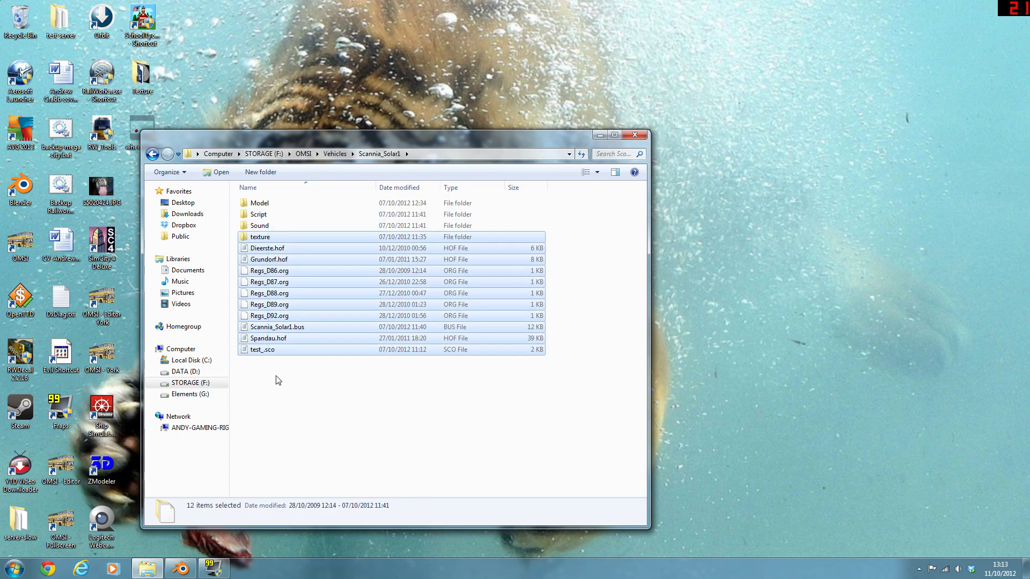
click(275, 399)
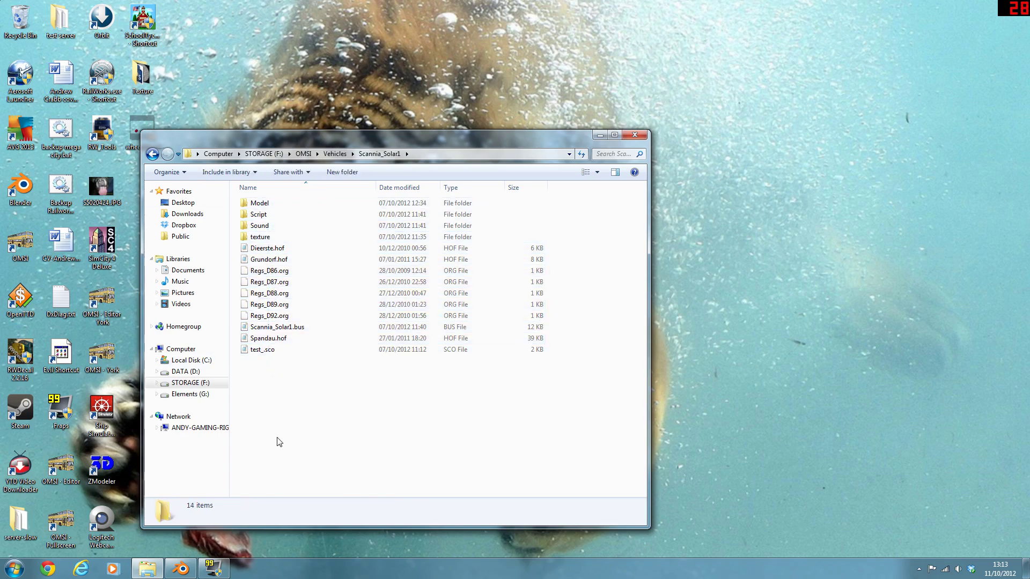
click(152, 154)
right_click(256, 367)
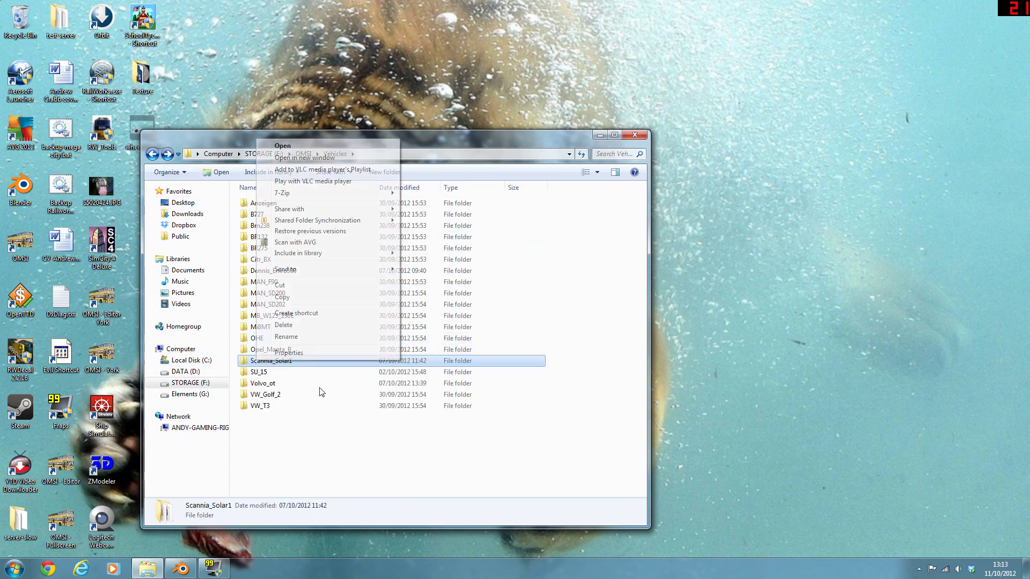
click(284, 298)
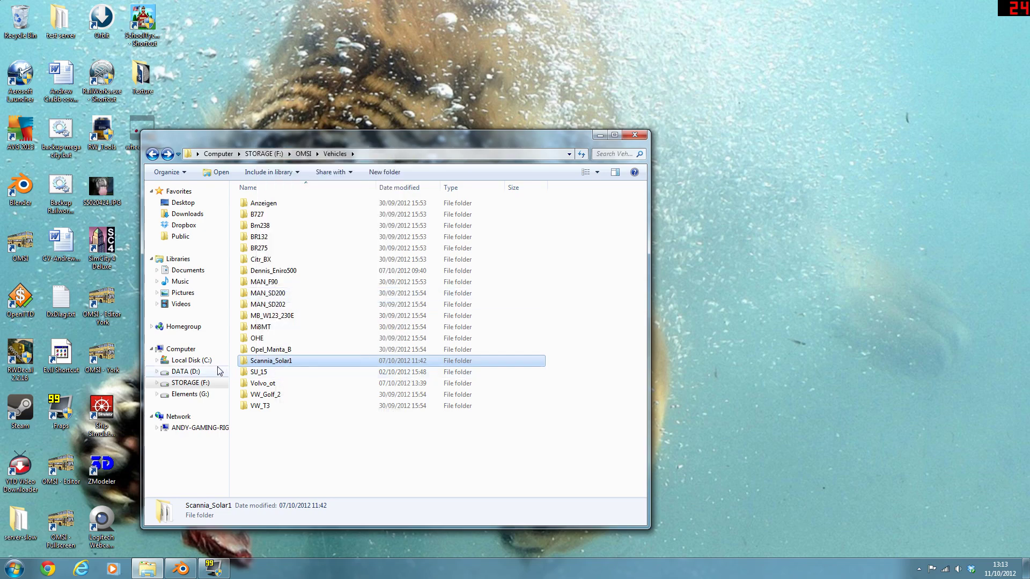
Open D:\Scannia_Solar1 and check its Model folder, including model_D92.cfg.
click(206, 372)
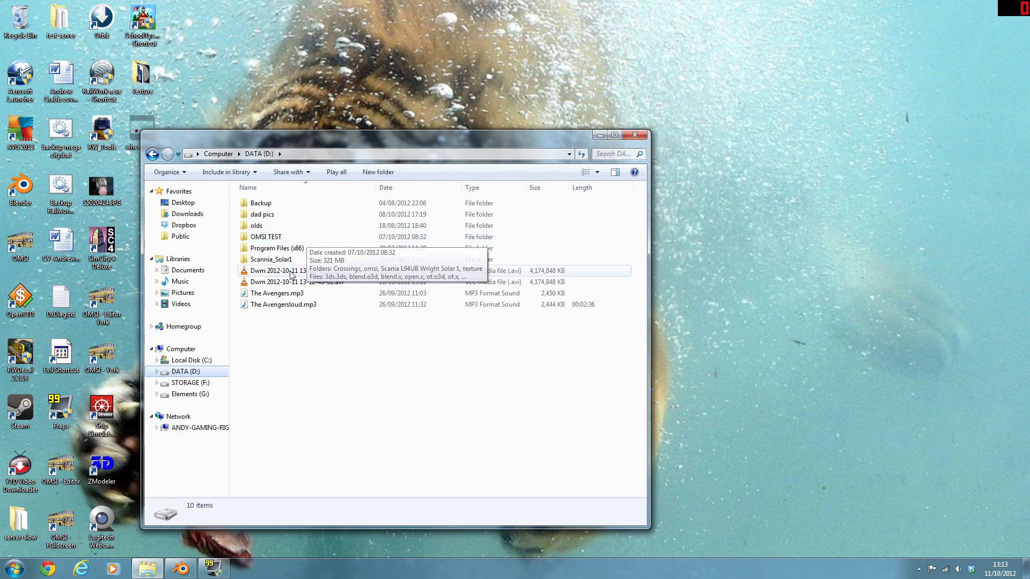
click(337, 261)
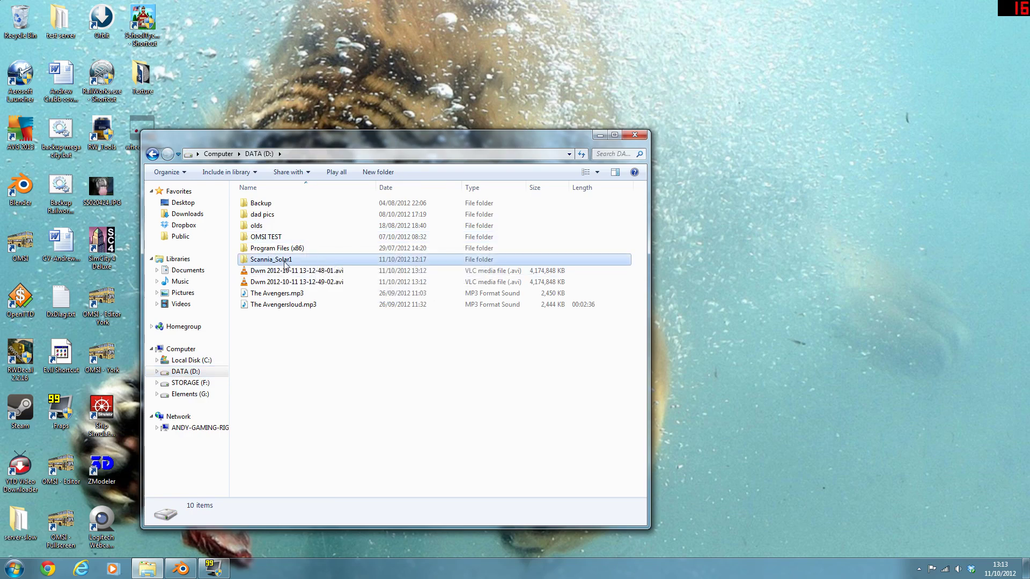
double_click(338, 263)
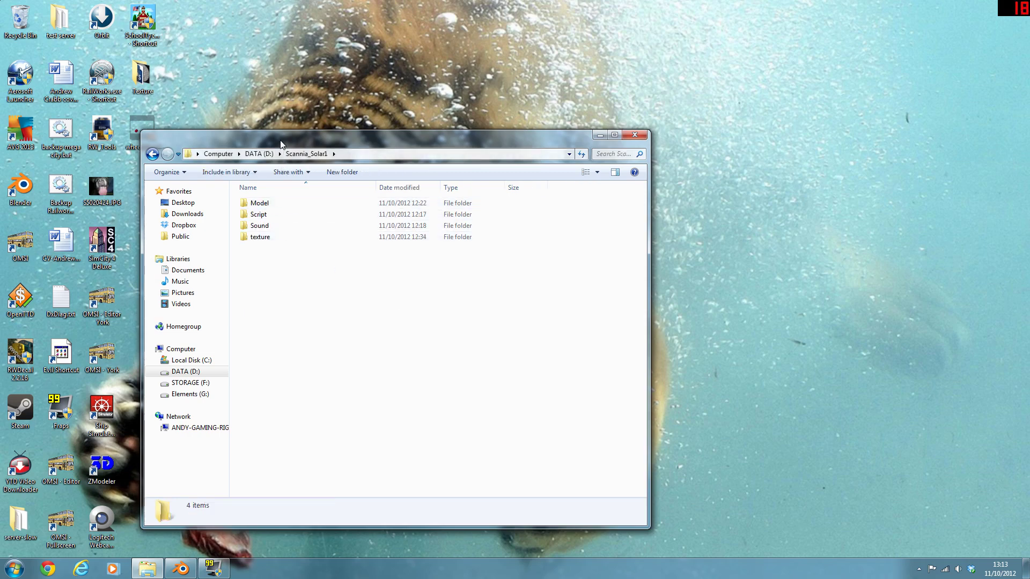
drag(280, 144, 455, 140)
double_click(444, 203)
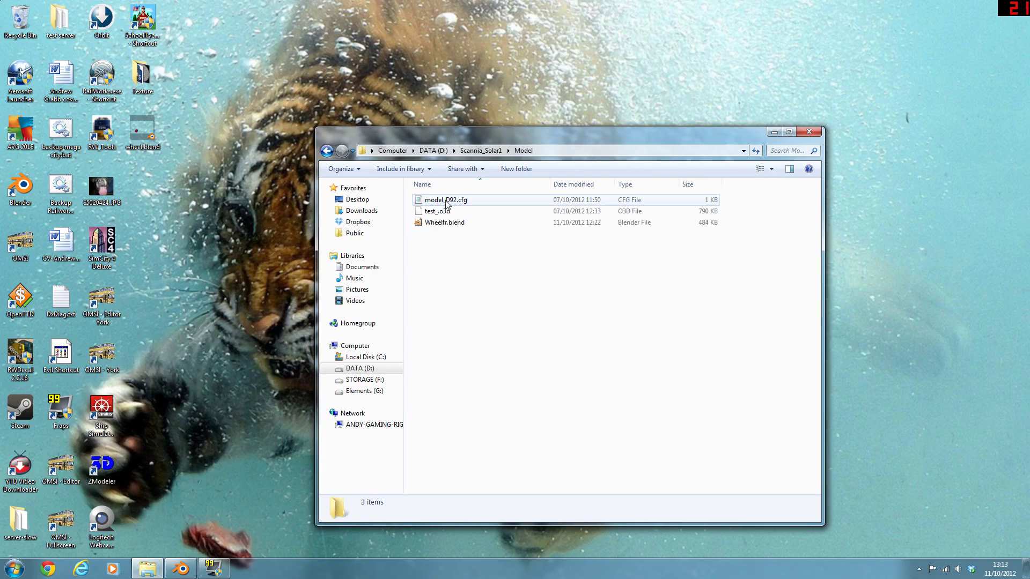
click(327, 151)
click(342, 151)
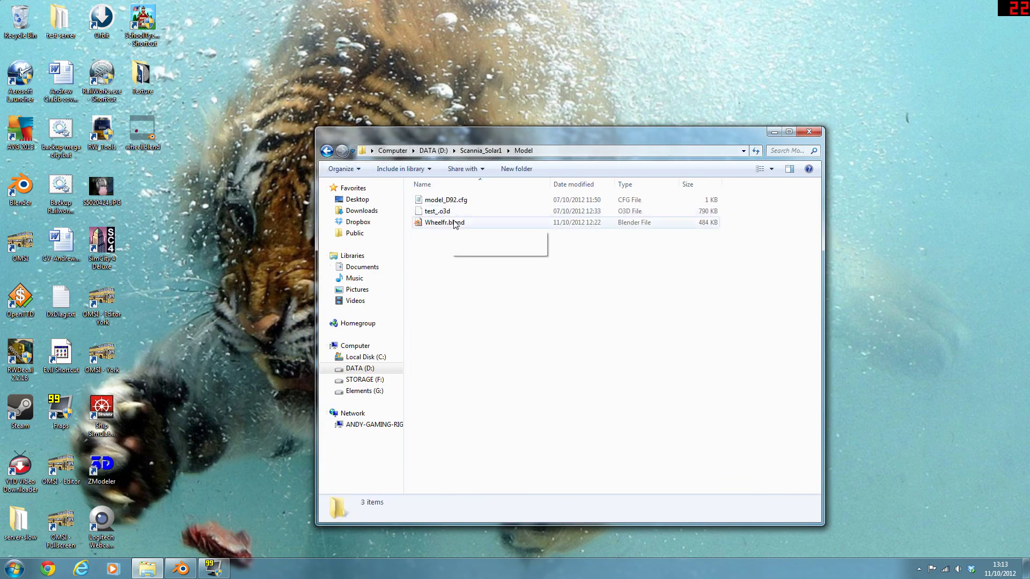
click(469, 203)
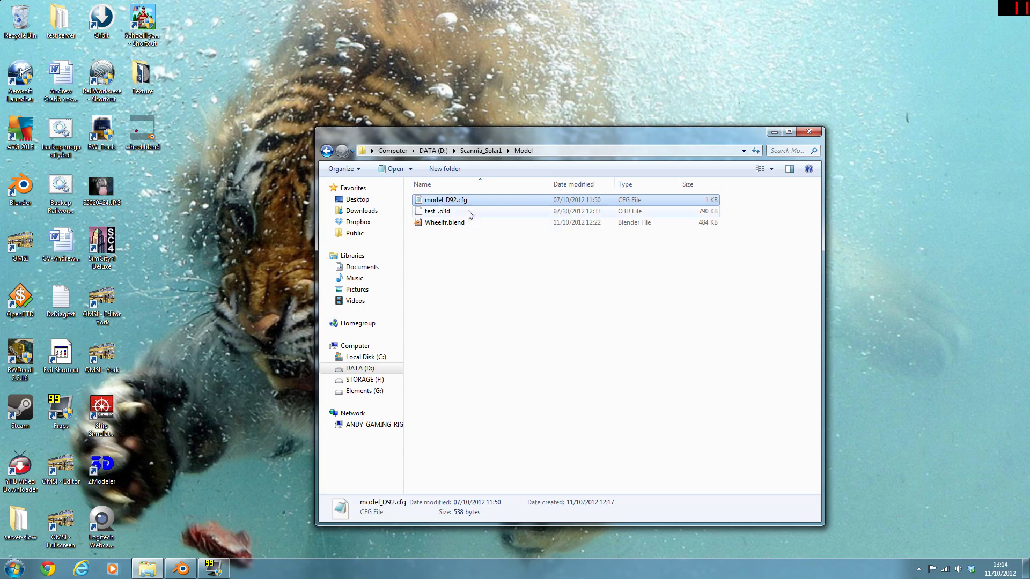
Browse the Script, Sound and texture subfolders, then return to Blender.
click(327, 152)
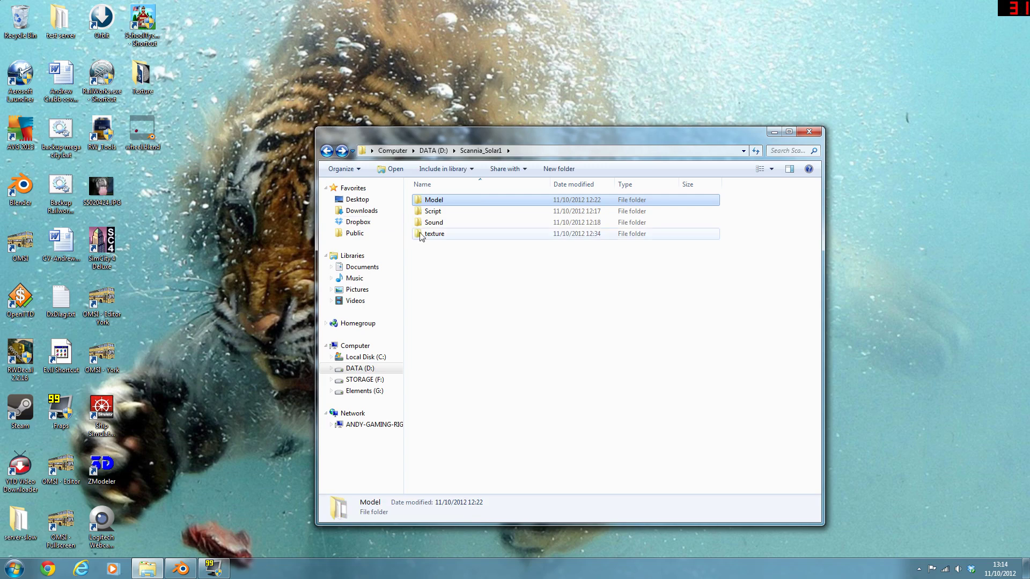
double_click(433, 214)
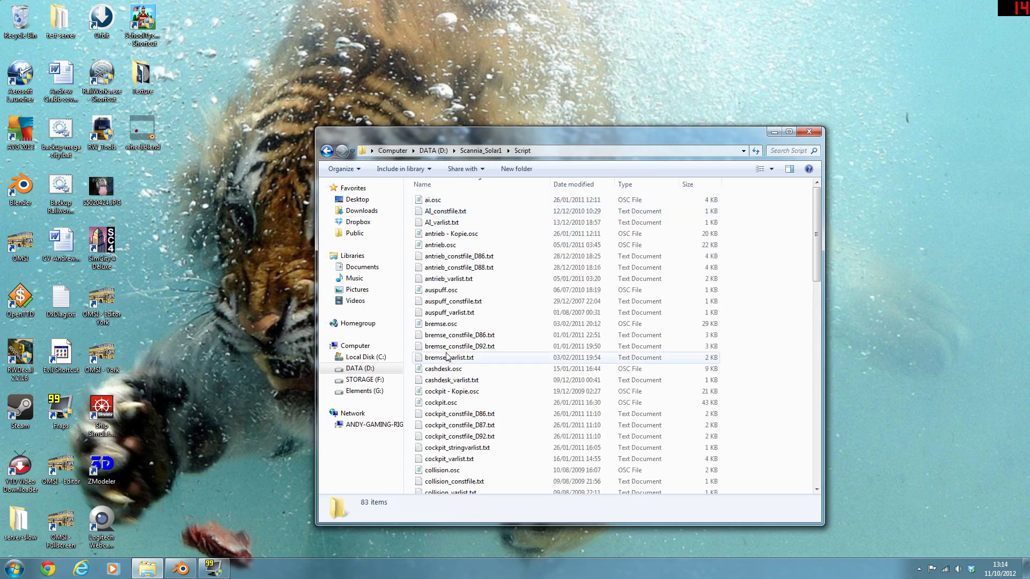
scroll(446, 357, down, 12)
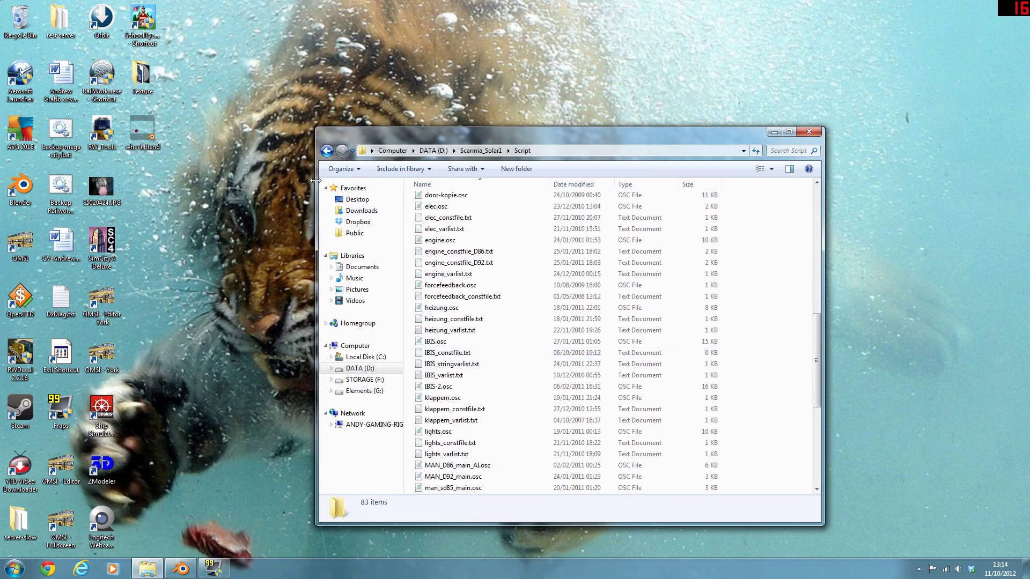
click(326, 151)
double_click(432, 222)
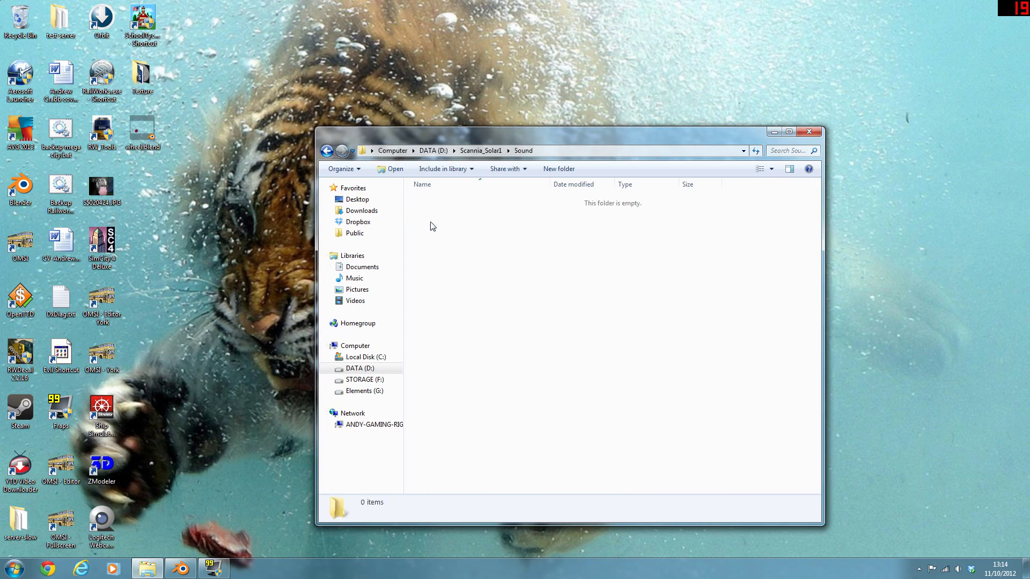
click(327, 151)
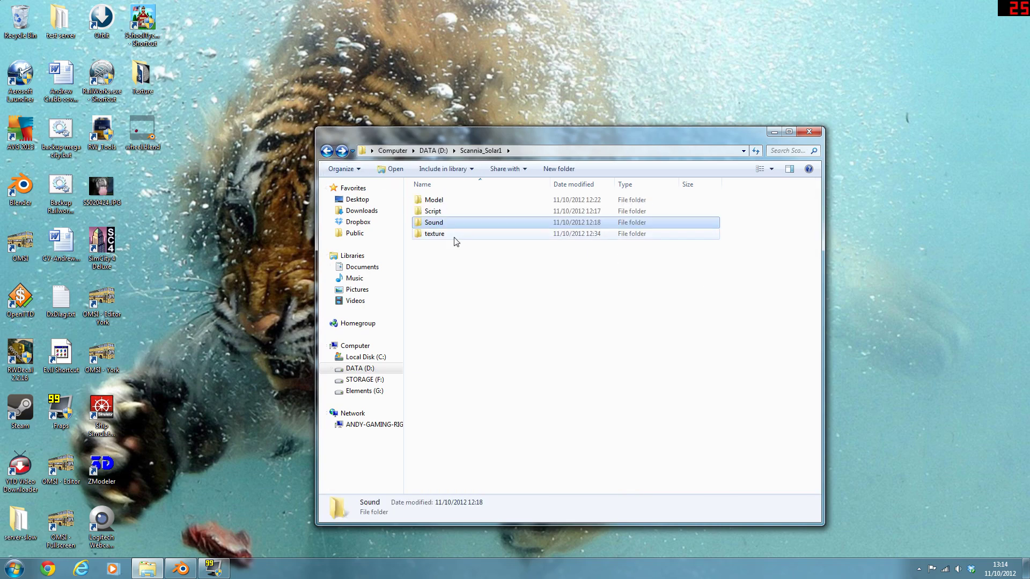
double_click(453, 241)
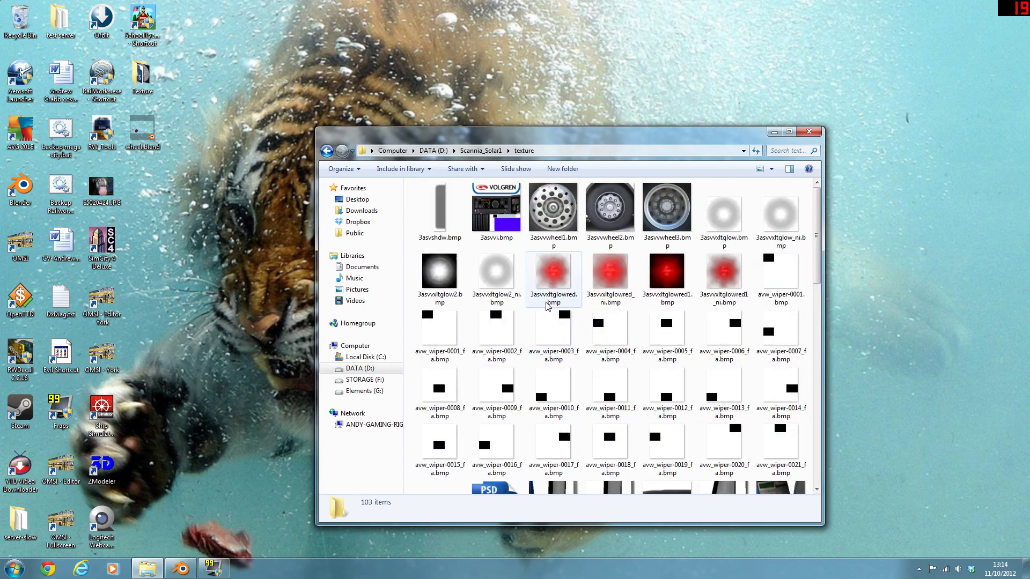
click(334, 152)
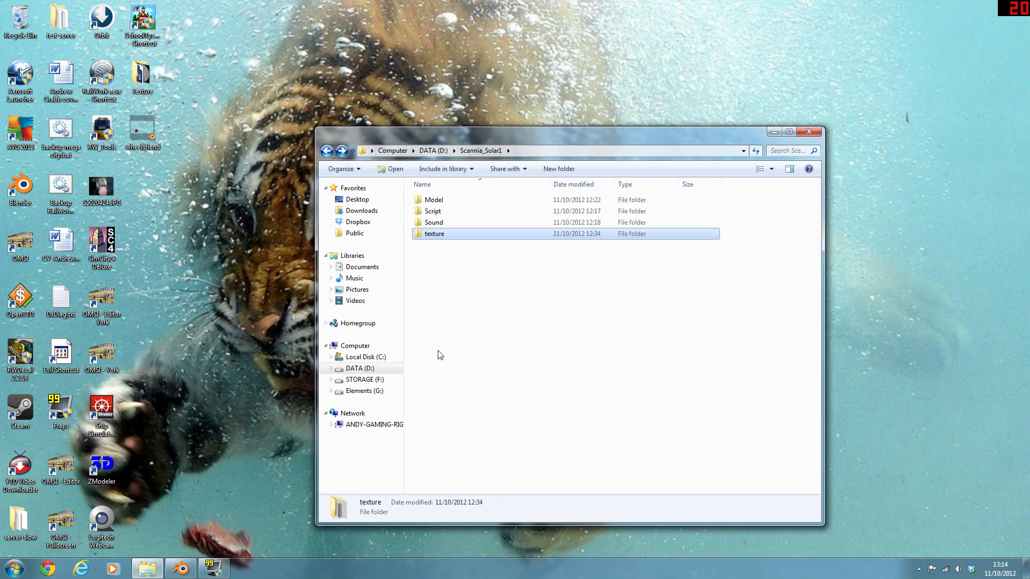
click(182, 577)
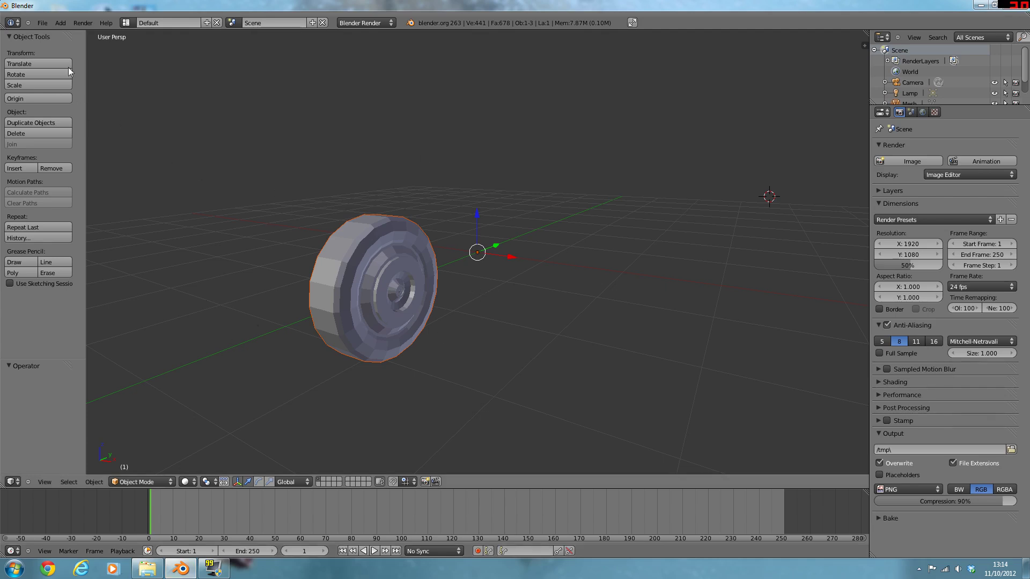
Save the wheel over the existing D:\Scannia_Solar1\Model\Wheelfr.blend file.
click(43, 24)
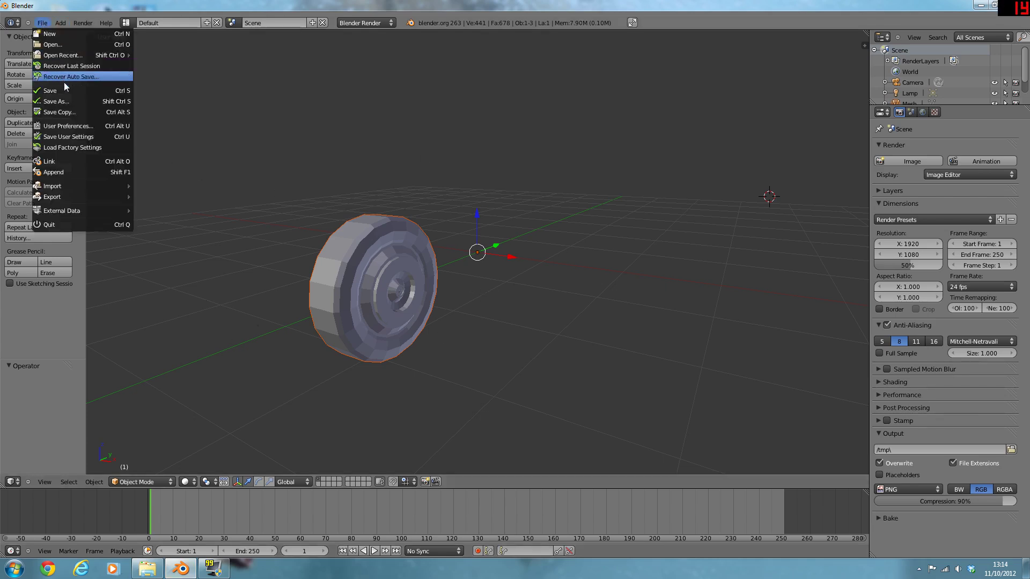
click(73, 98)
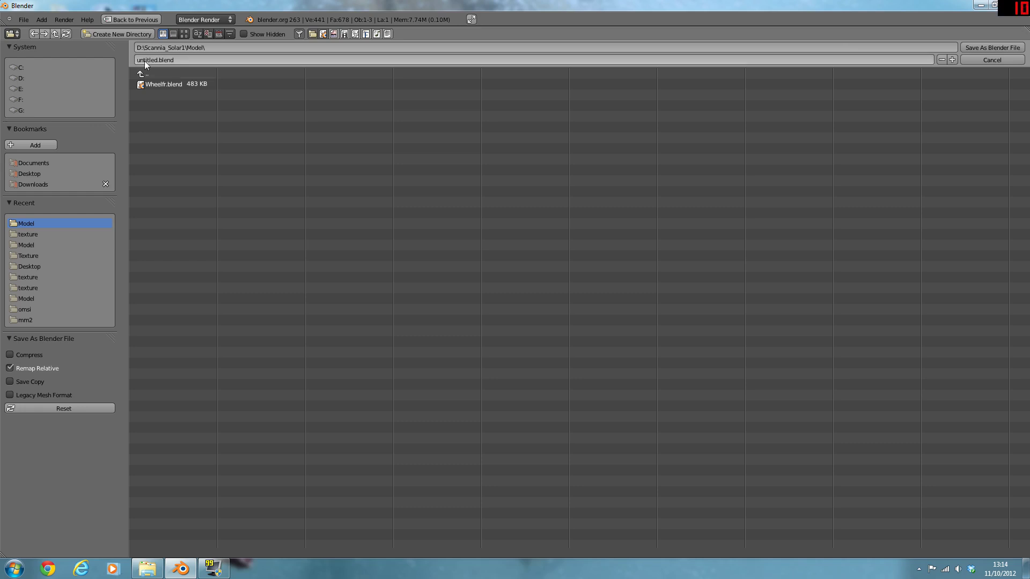
click(23, 78)
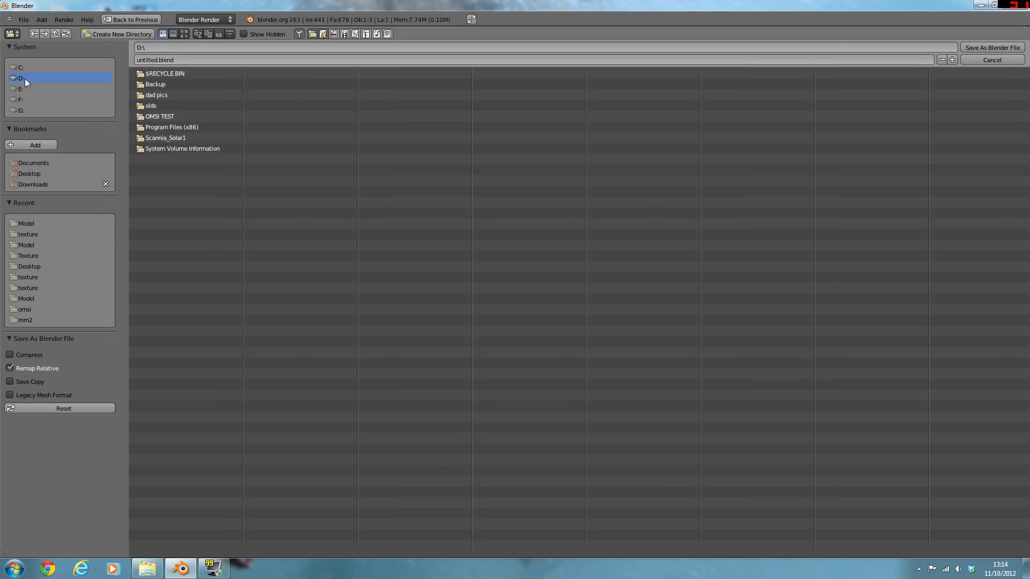
click(174, 137)
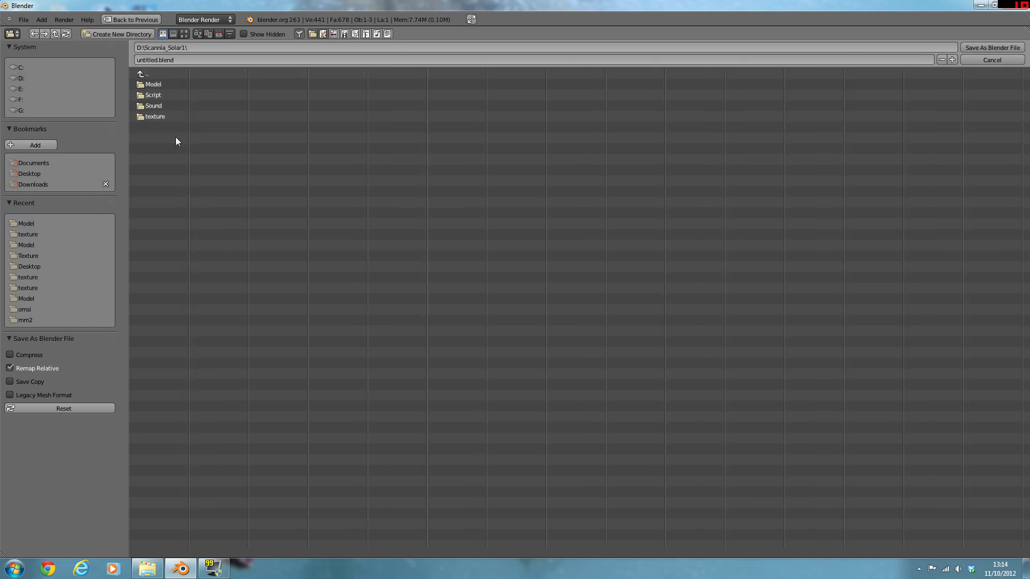
click(163, 85)
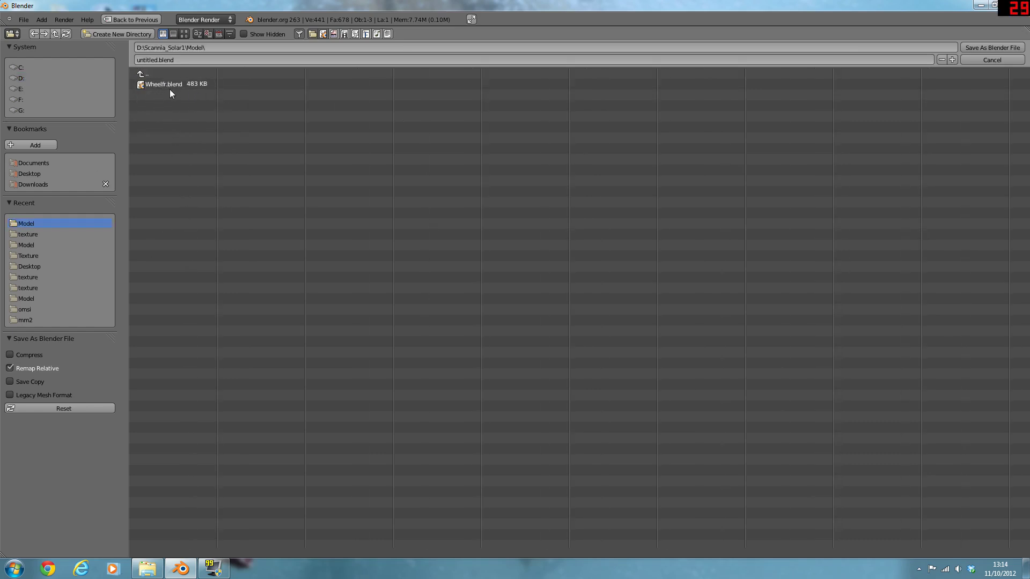
click(167, 85)
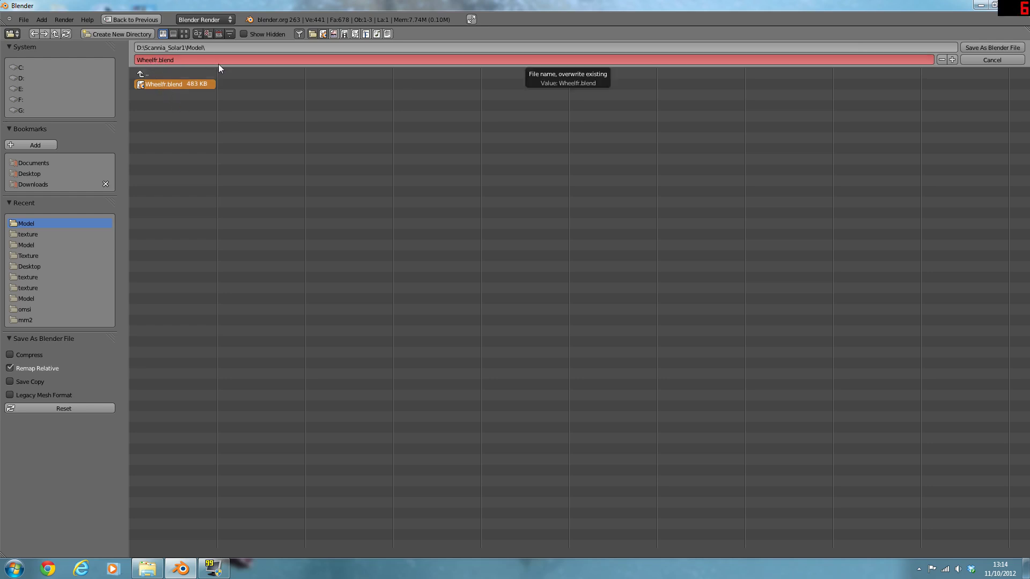
click(981, 47)
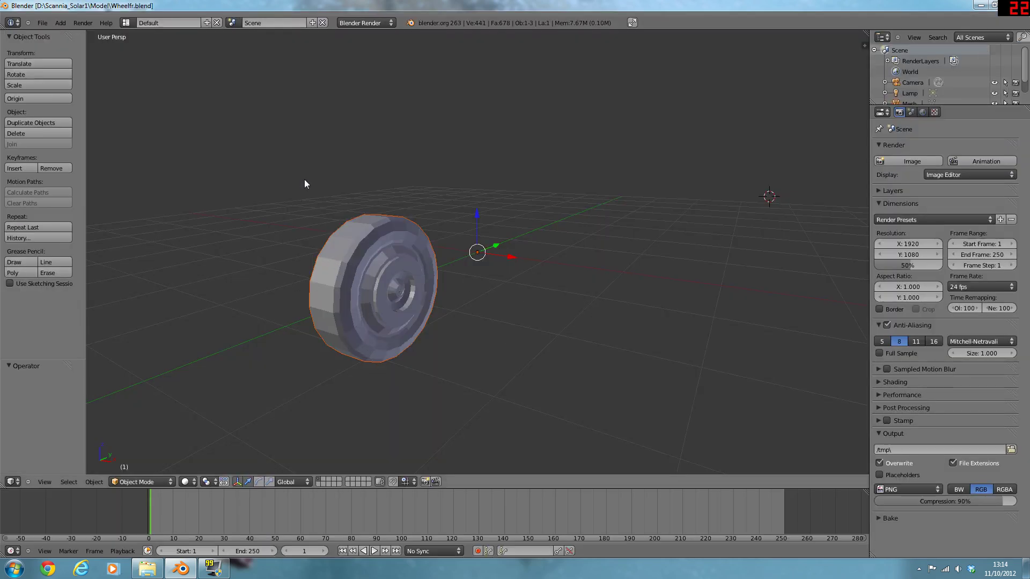
Select all of the wheel and switch it into Edit Mode.
click(145, 482)
click(420, 254)
right_click(377, 257)
key(a)
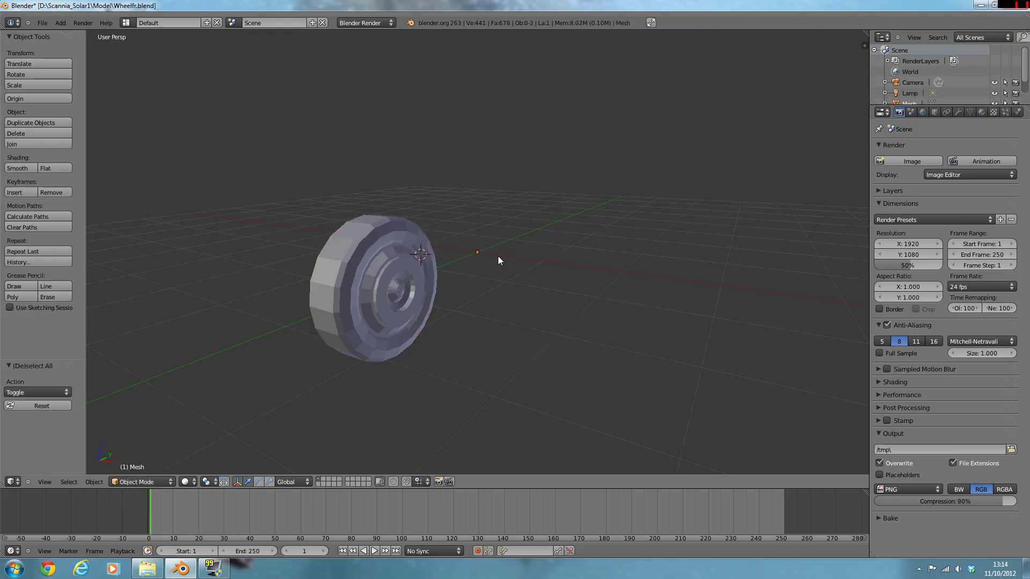
key(a)
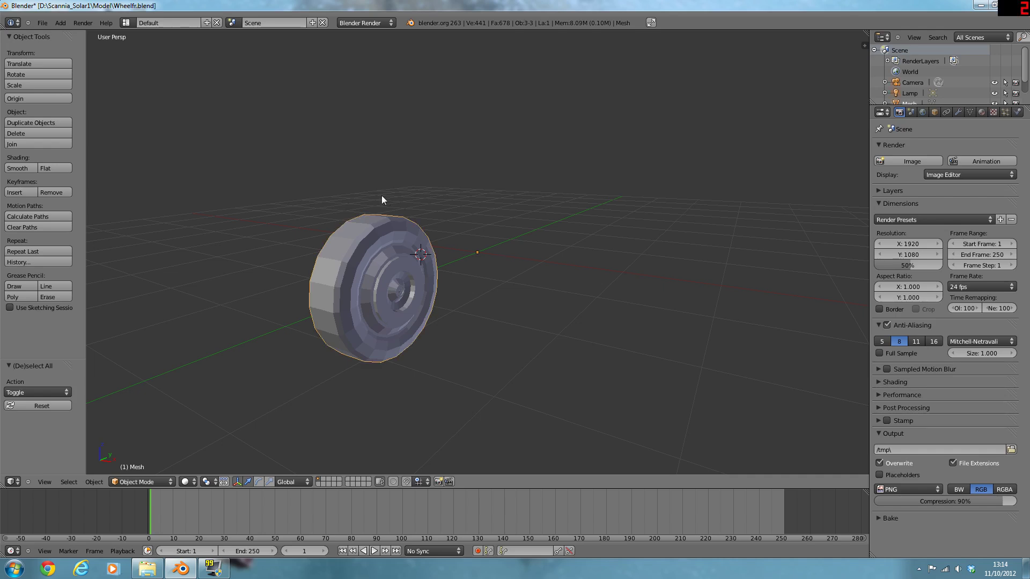
click(134, 481)
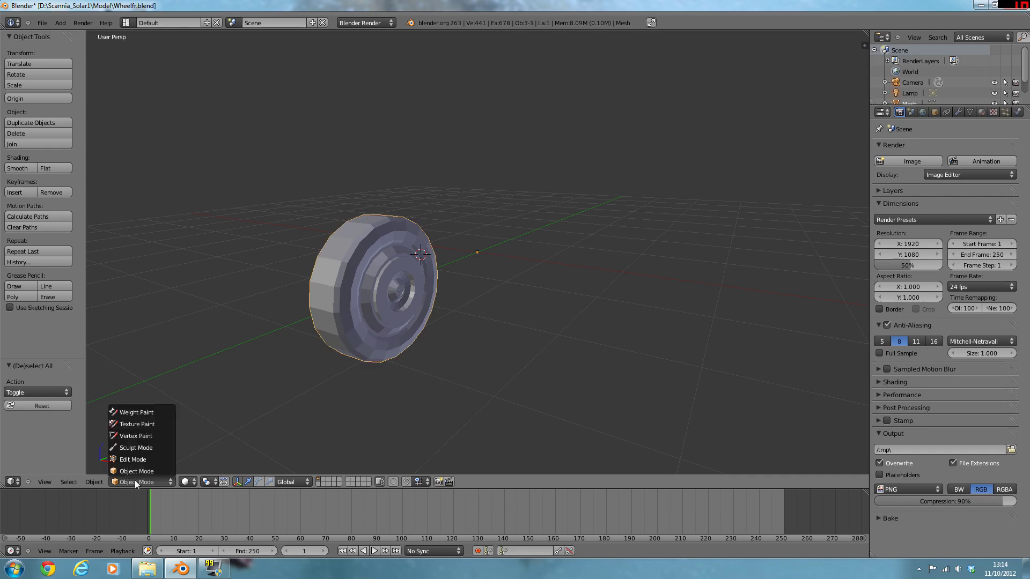
click(138, 457)
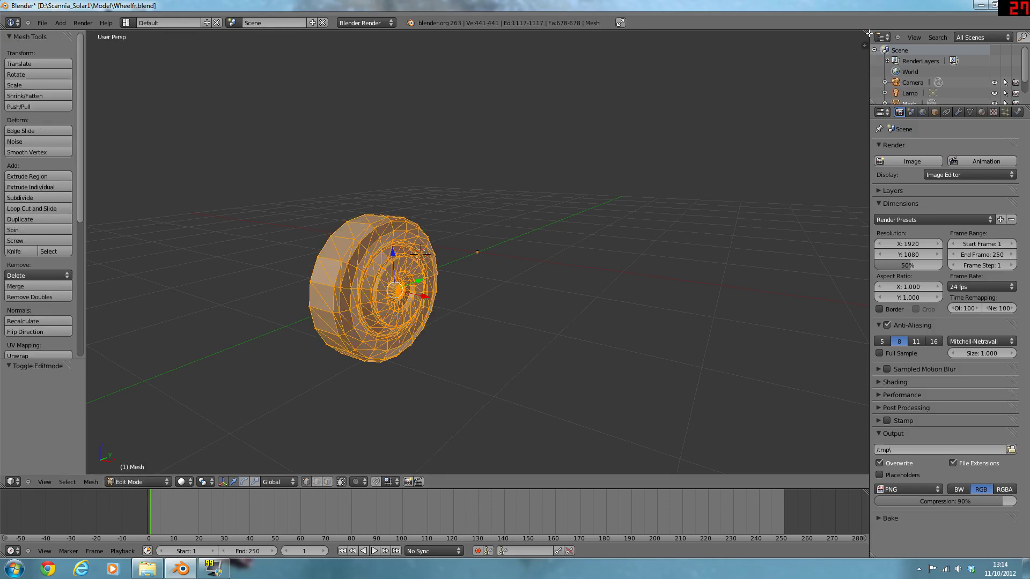
Split the 3D view and set the right area to a zoomed UV/Image Editor.
drag(867, 33, 342, 54)
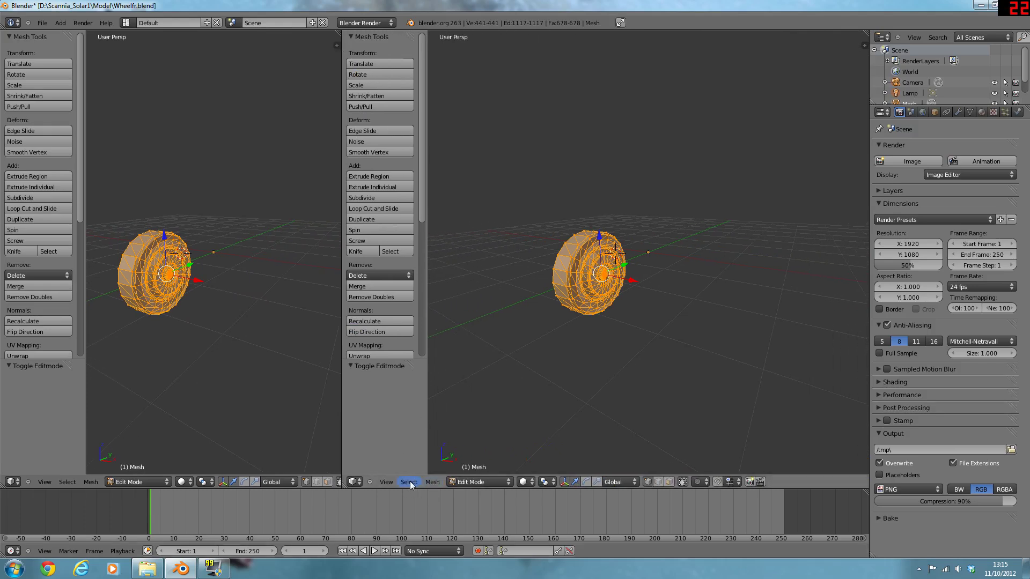
click(354, 482)
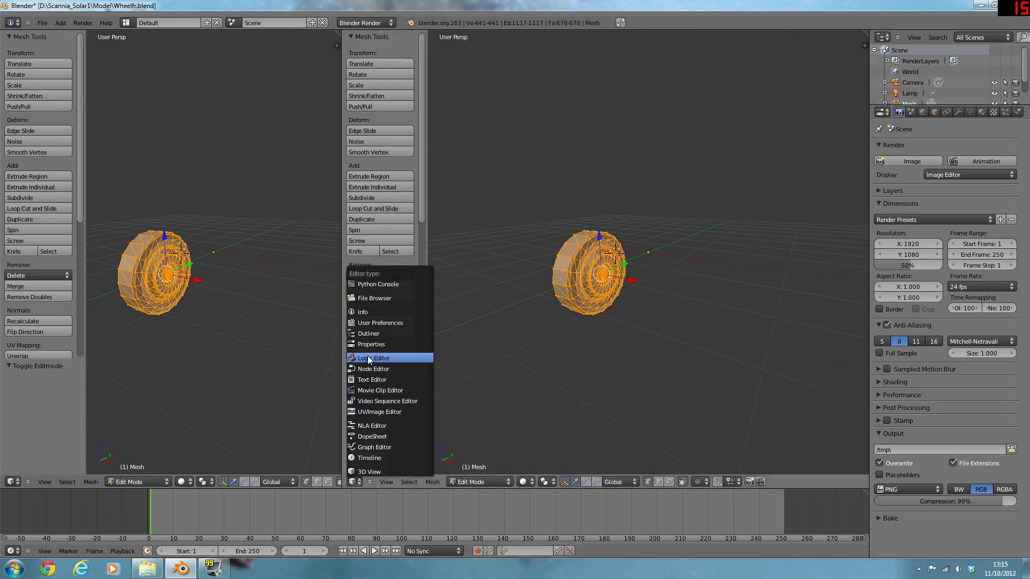
click(373, 411)
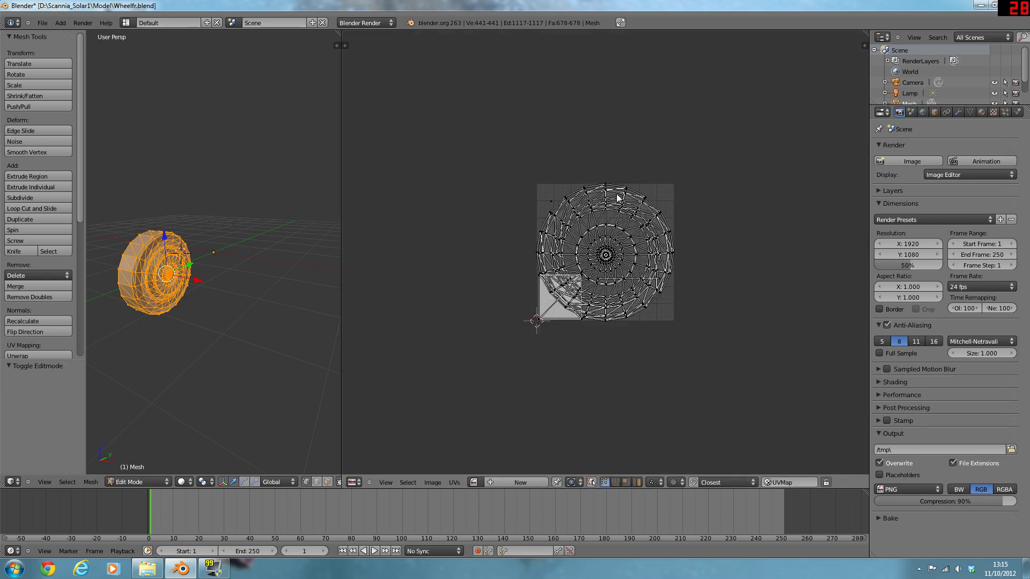
scroll(617, 197, up, 3)
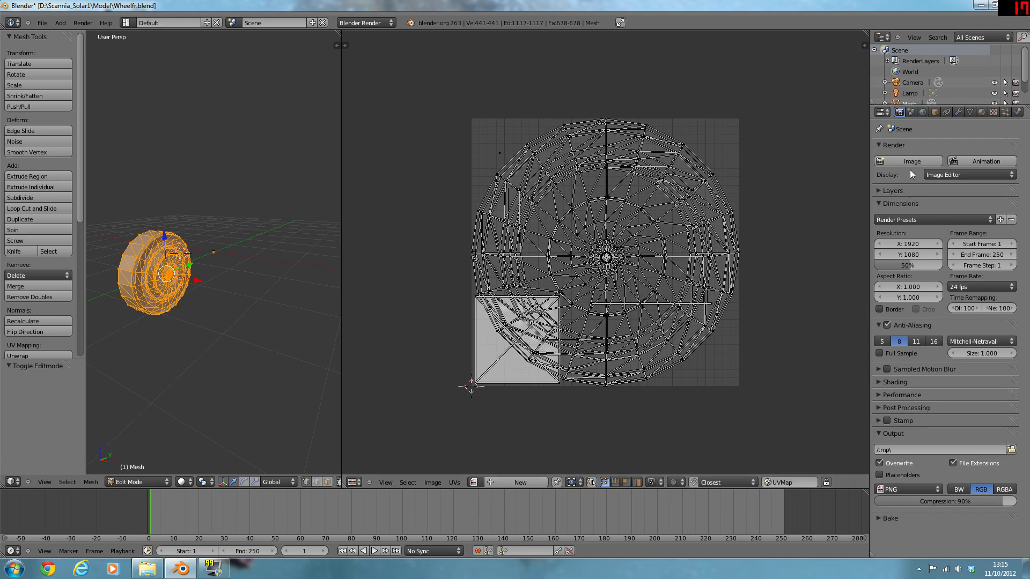
Create a new material named Material for the wheel in the Material tab.
click(982, 113)
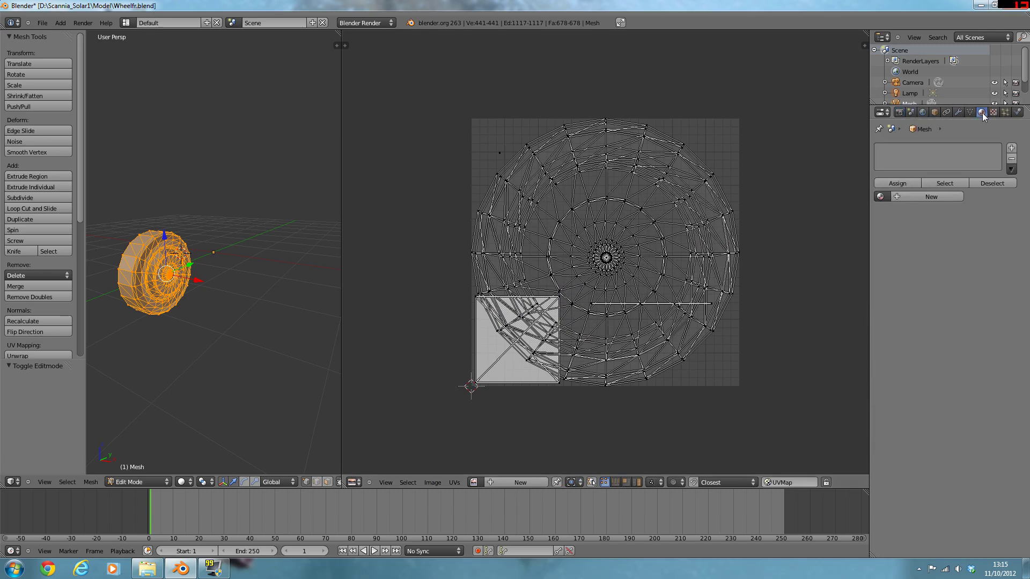
click(931, 195)
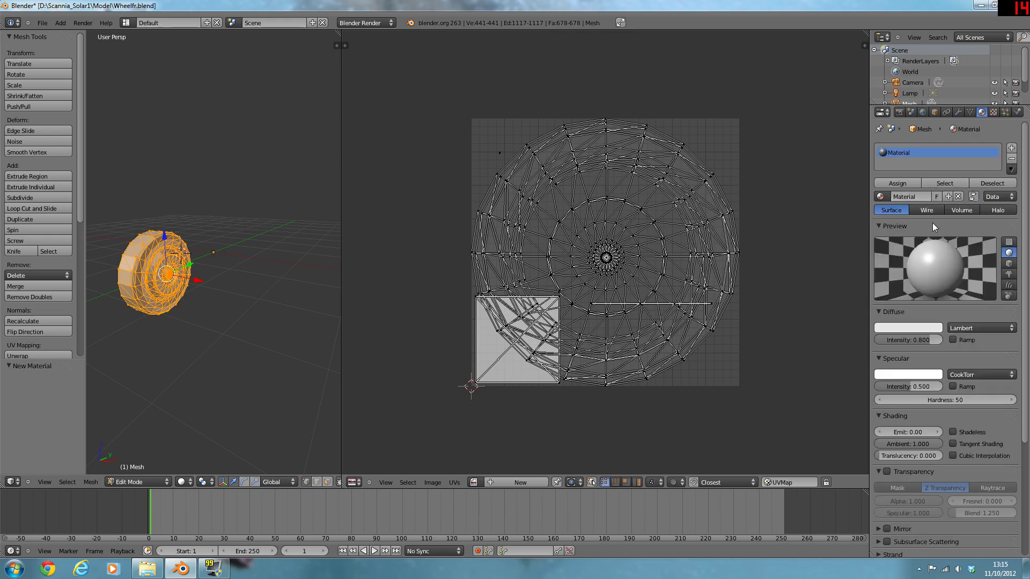
click(993, 113)
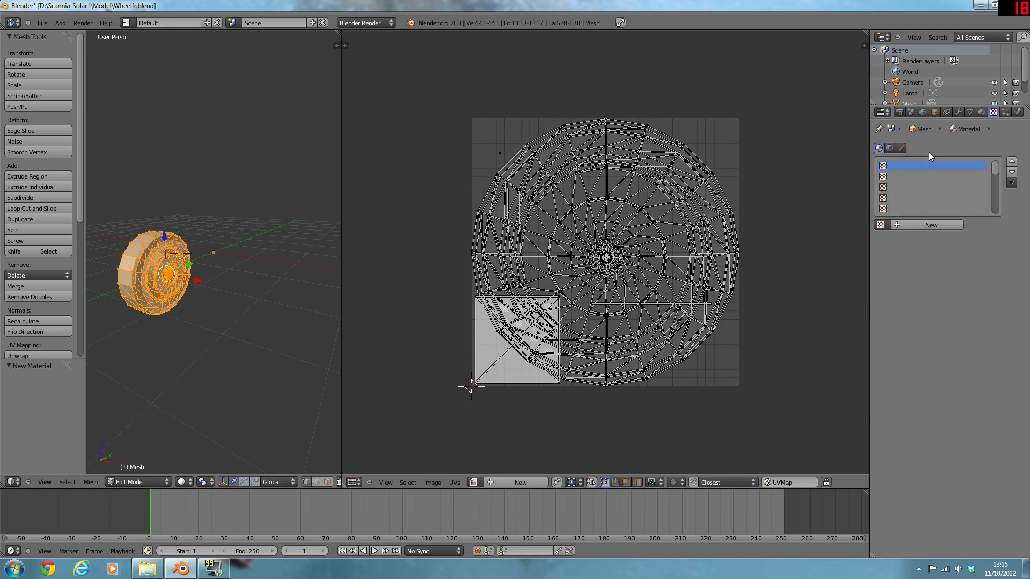
Add a new texture to the material and set its type to Image or Movie.
scroll(909, 201, down, 3)
scroll(908, 201, up, 2)
click(932, 225)
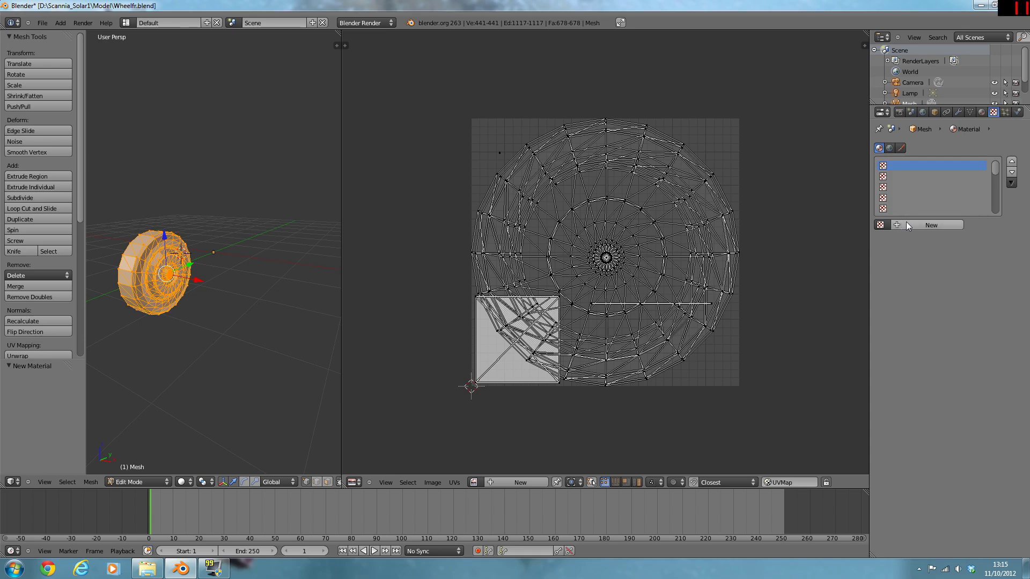
click(931, 239)
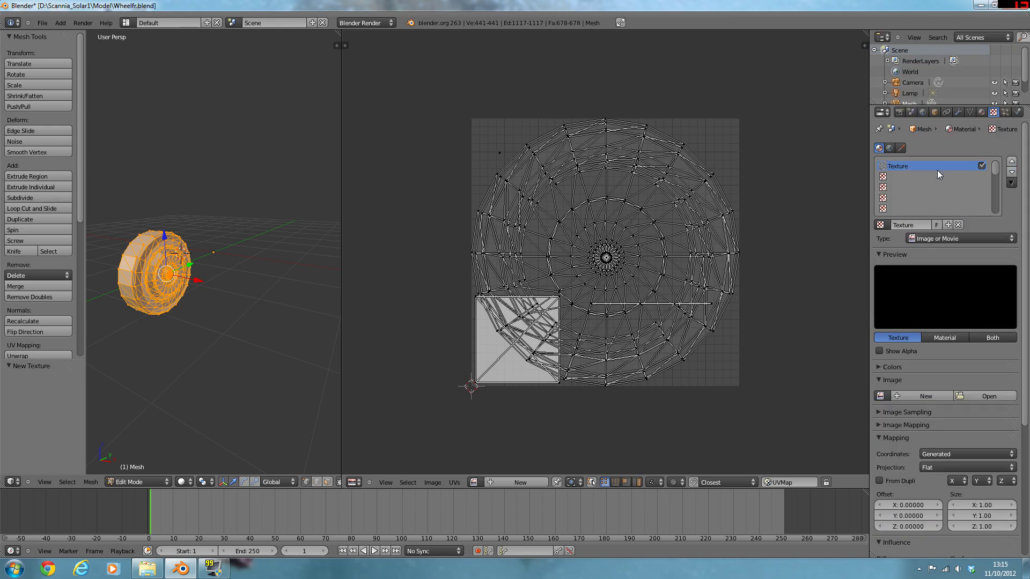
click(937, 169)
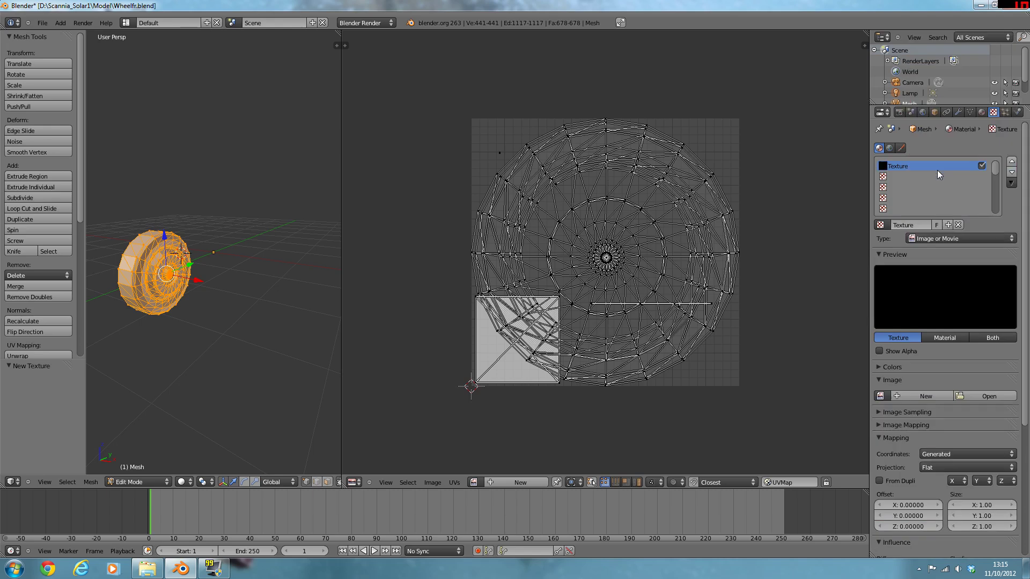
click(970, 397)
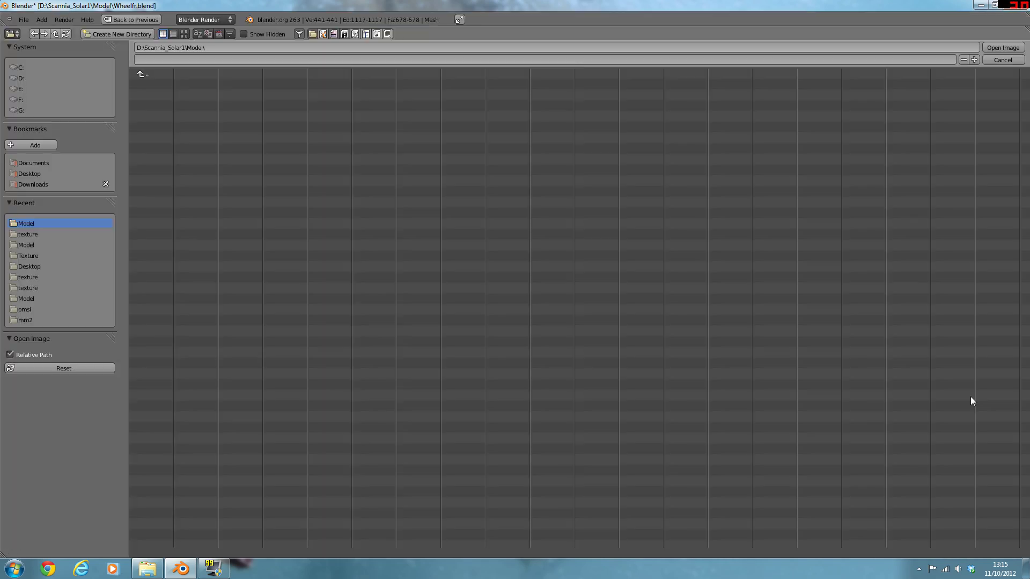
Load ikzwheel2_2.bmp from D:\Scannia_Solar1\texture as the texture image.
click(162, 75)
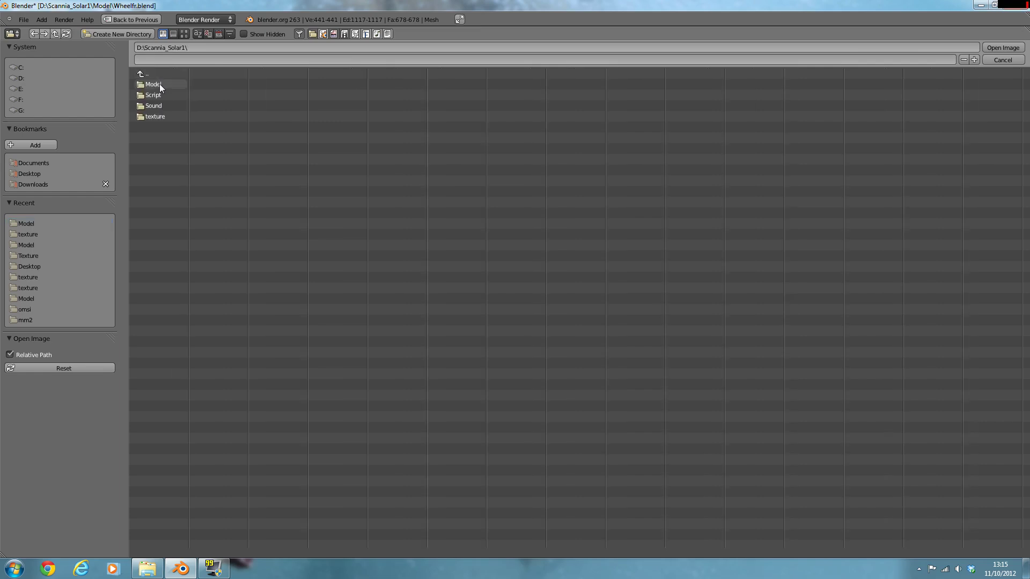
click(154, 116)
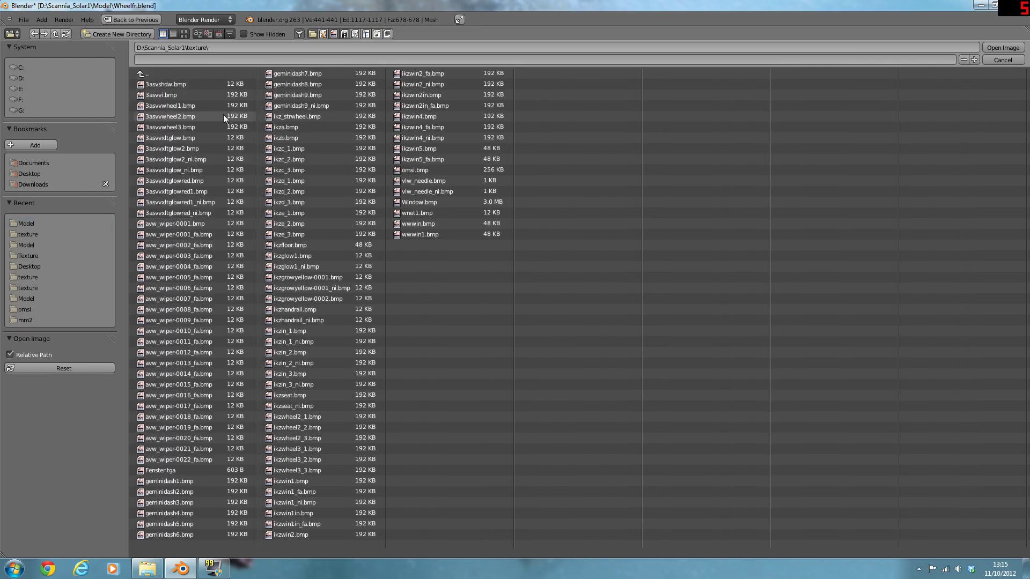
double_click(314, 426)
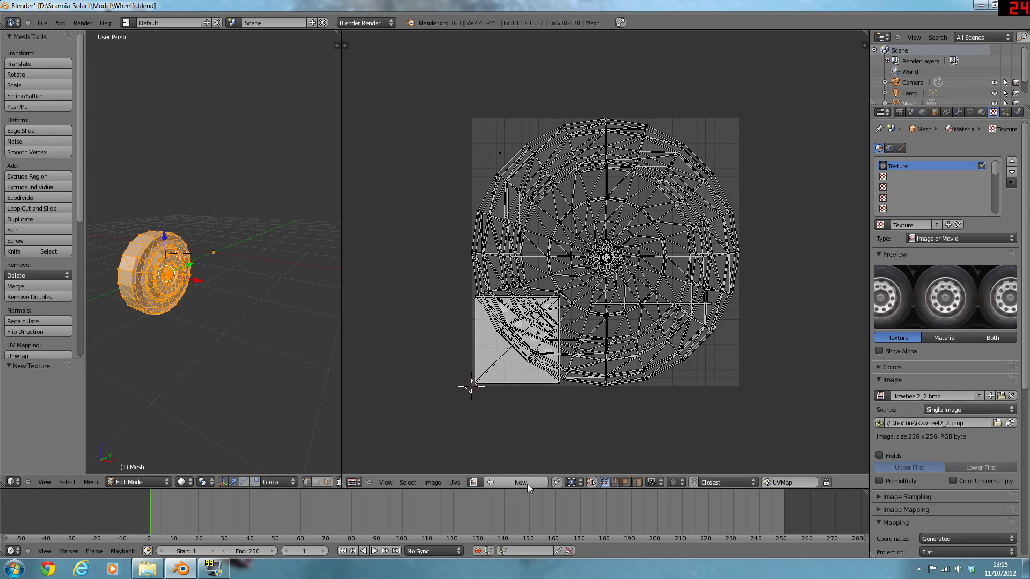
Show ikzwheel2_2.bmp behind the UV layout and select a wheel vertex.
click(473, 483)
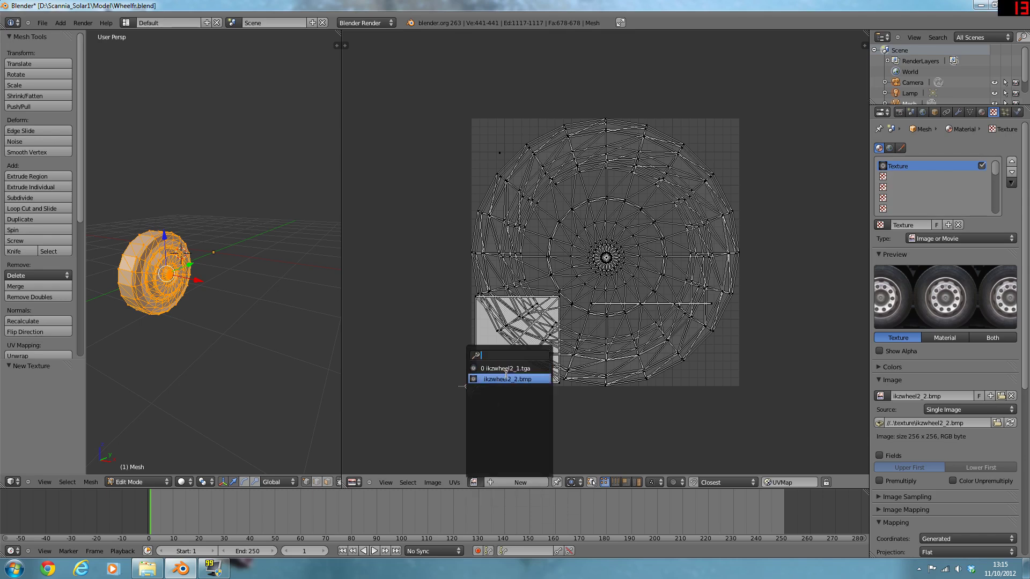
click(528, 380)
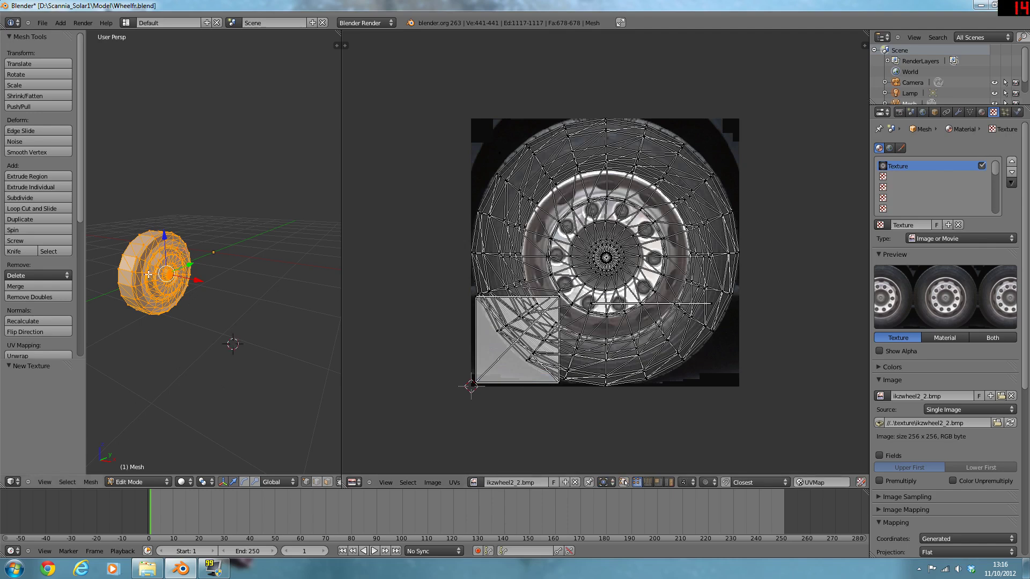
right_click(149, 275)
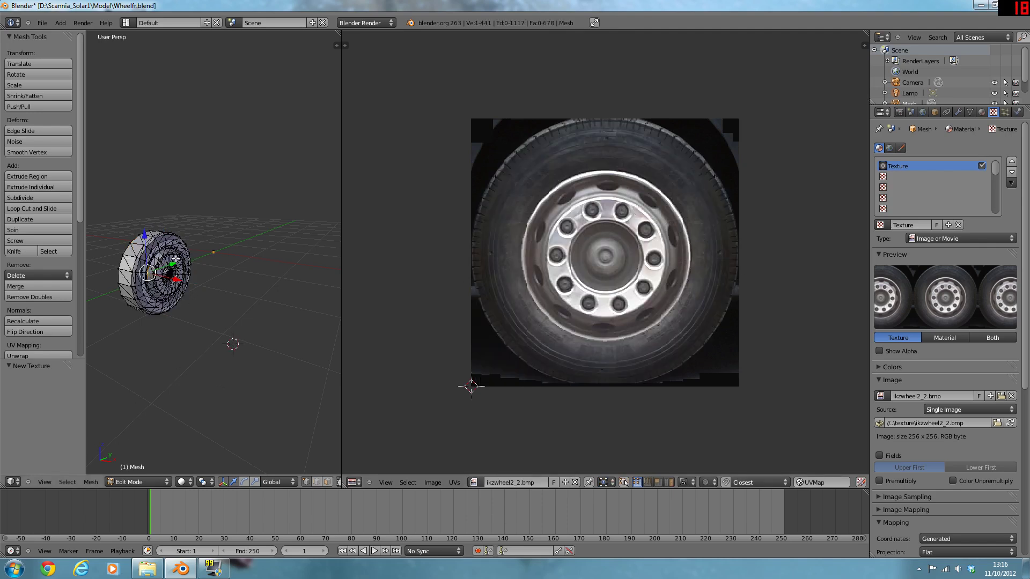
click(203, 255)
scroll(201, 273, up, 3)
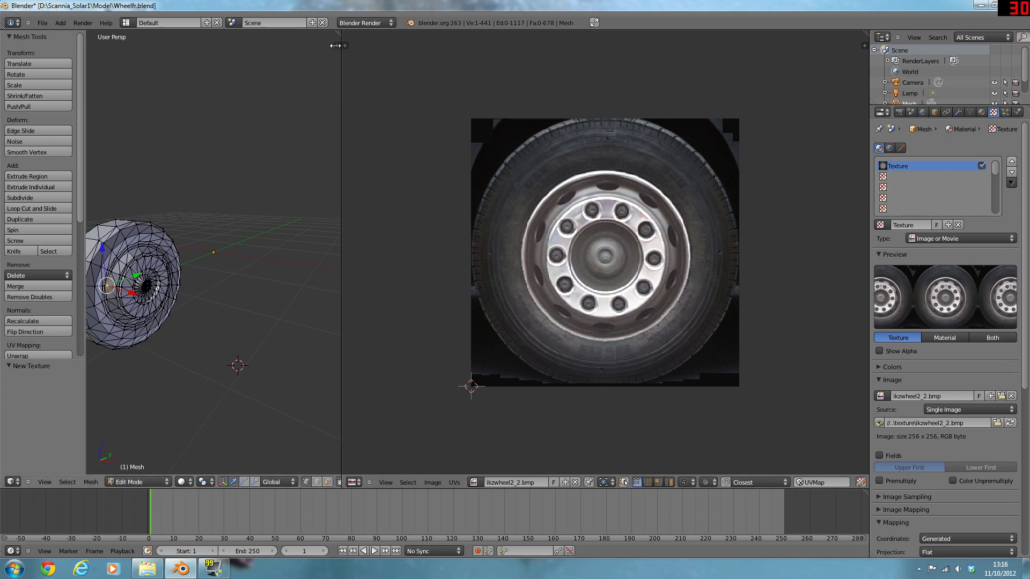
Enable Textured Solid in the sidebar's Display panel, then close the sidebar.
click(337, 46)
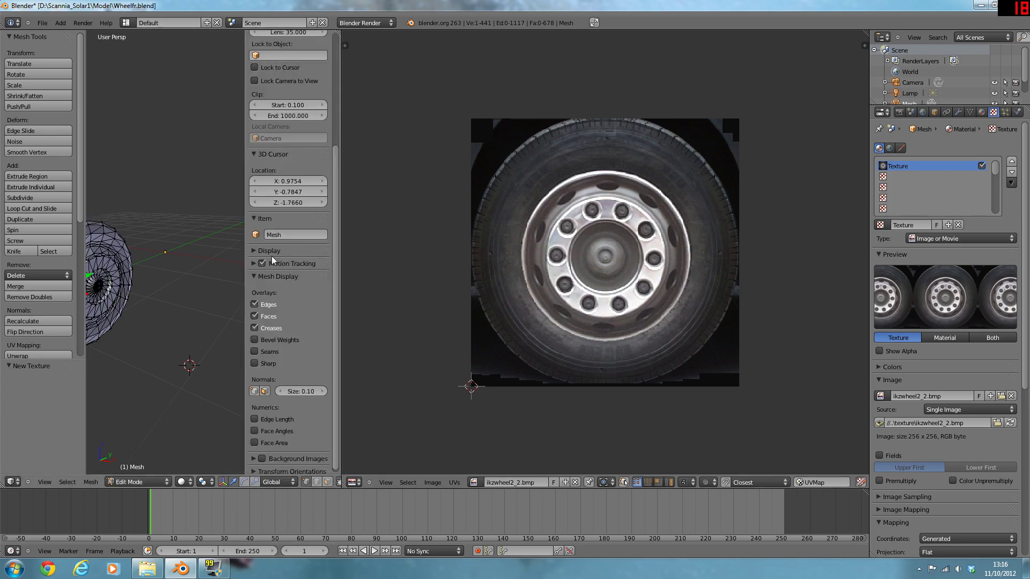
click(256, 251)
scroll(266, 348, down, 1)
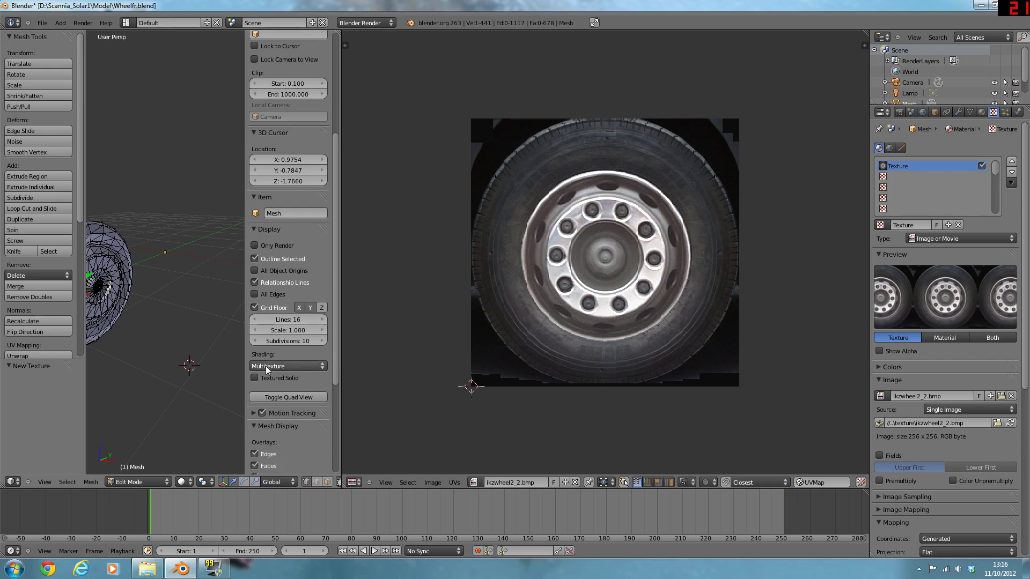
click(268, 378)
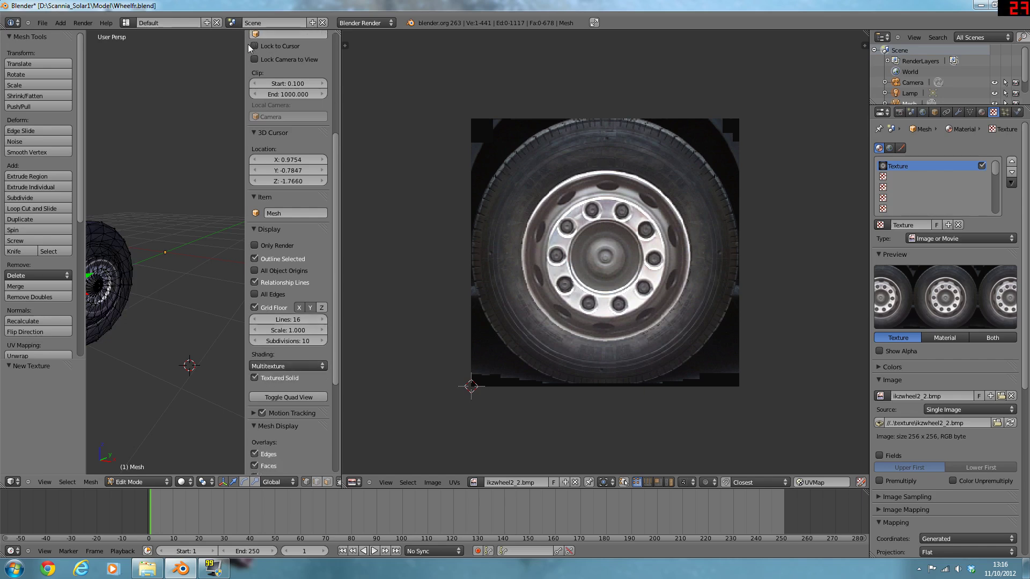
drag(244, 45, 406, 84)
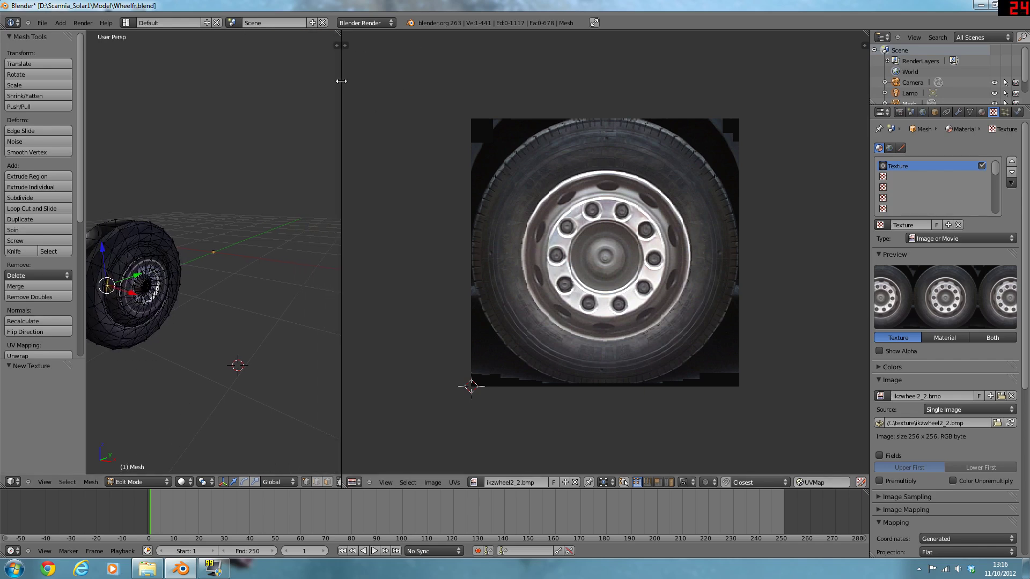
Widen the 3D view beside the image and orbit to the wheel's side.
drag(341, 81, 567, 81)
scroll(249, 315, up, 2)
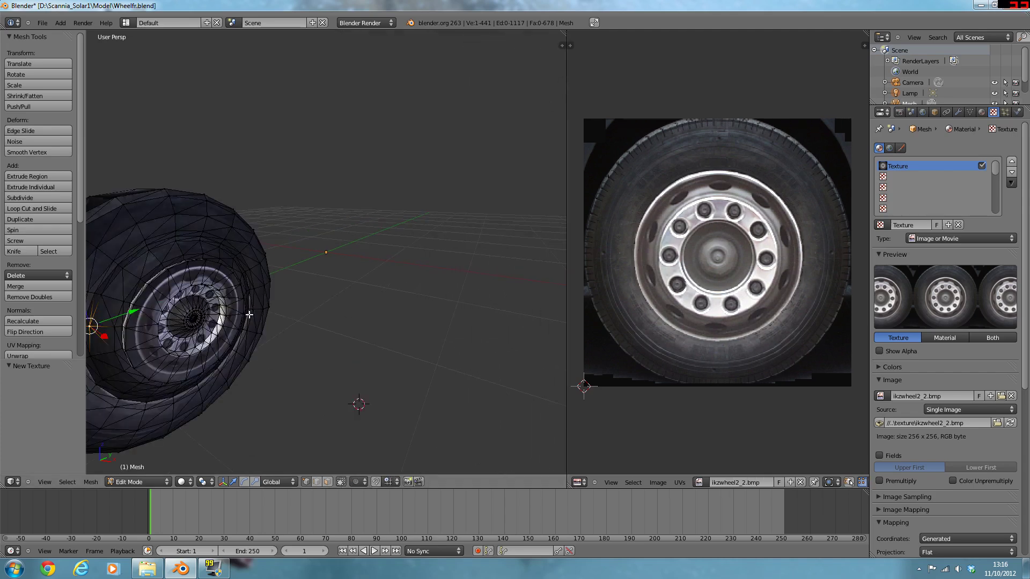
scroll(249, 315, down, 3)
middle_drag(235, 308, 199, 290)
scroll(247, 307, up, 3)
right_click(197, 290)
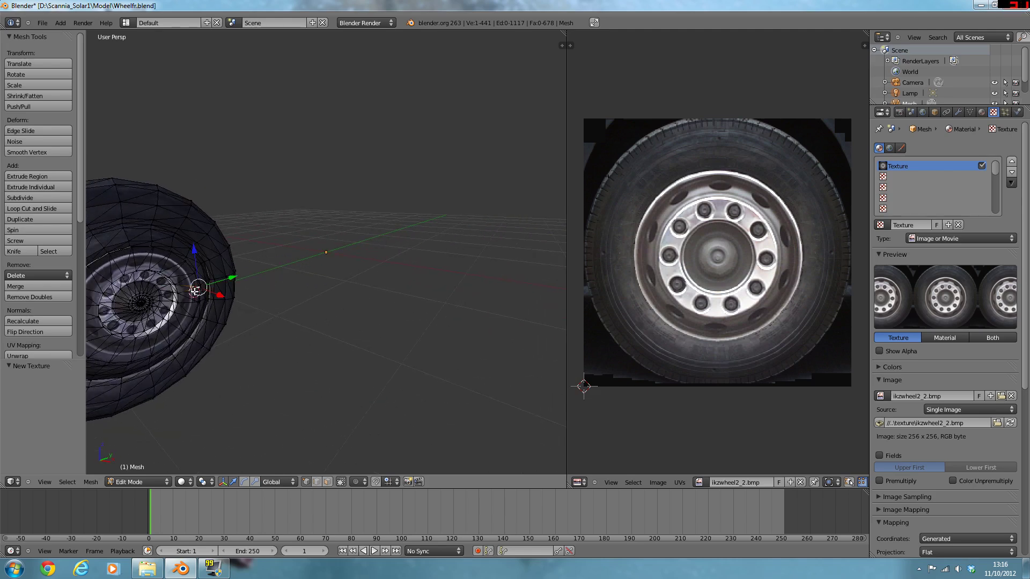
Switch to face select, select a wheel face, and turn the view head-on.
click(328, 481)
right_click(149, 263)
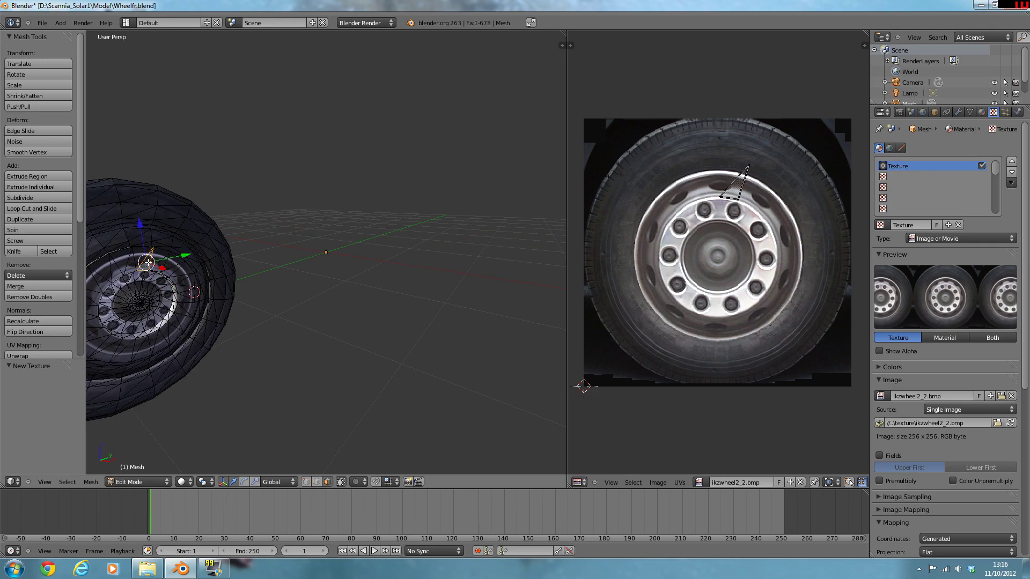
key(KP_Decimal)
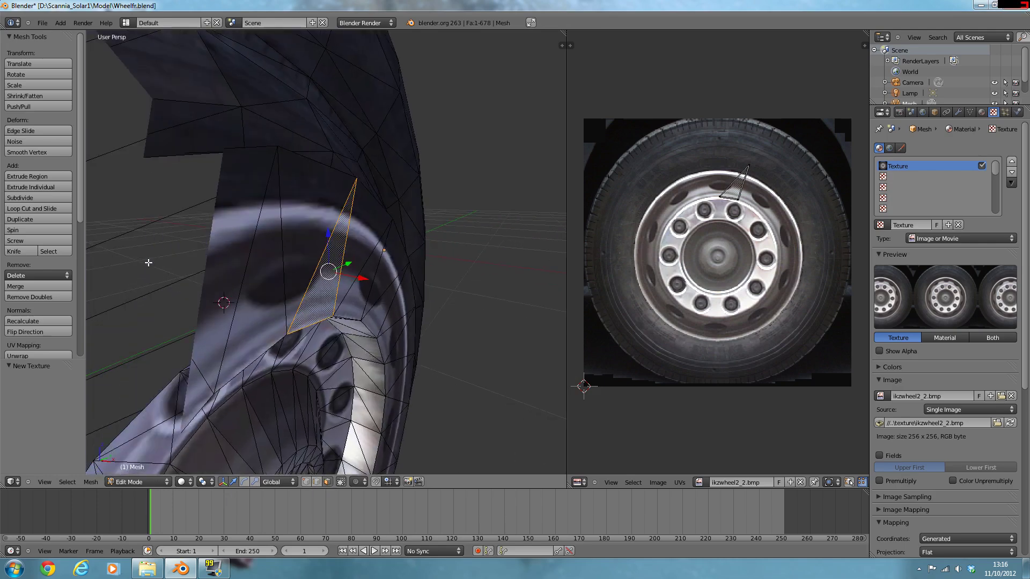
scroll(283, 257, down, 10)
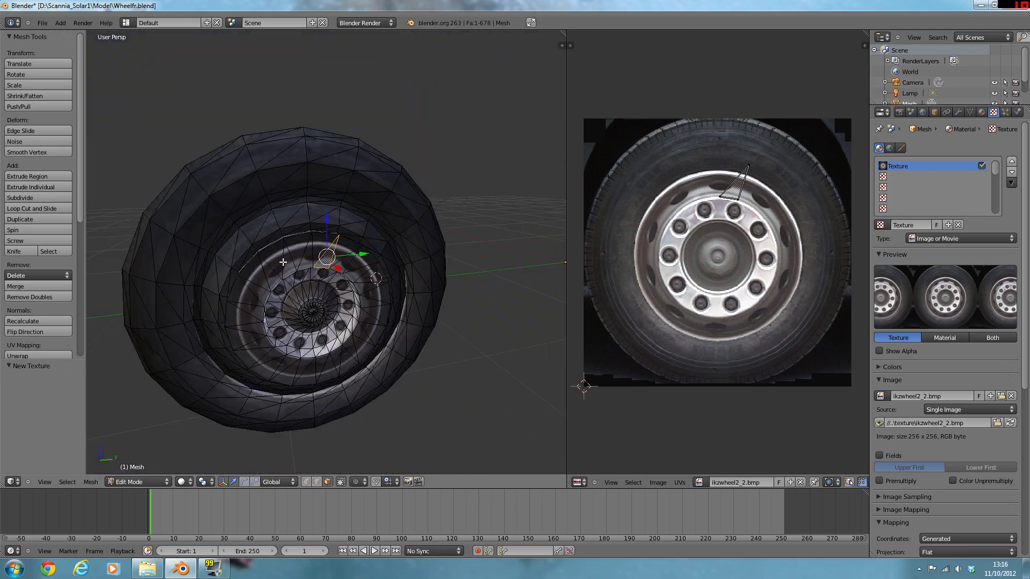
middle_drag(284, 257, 334, 272)
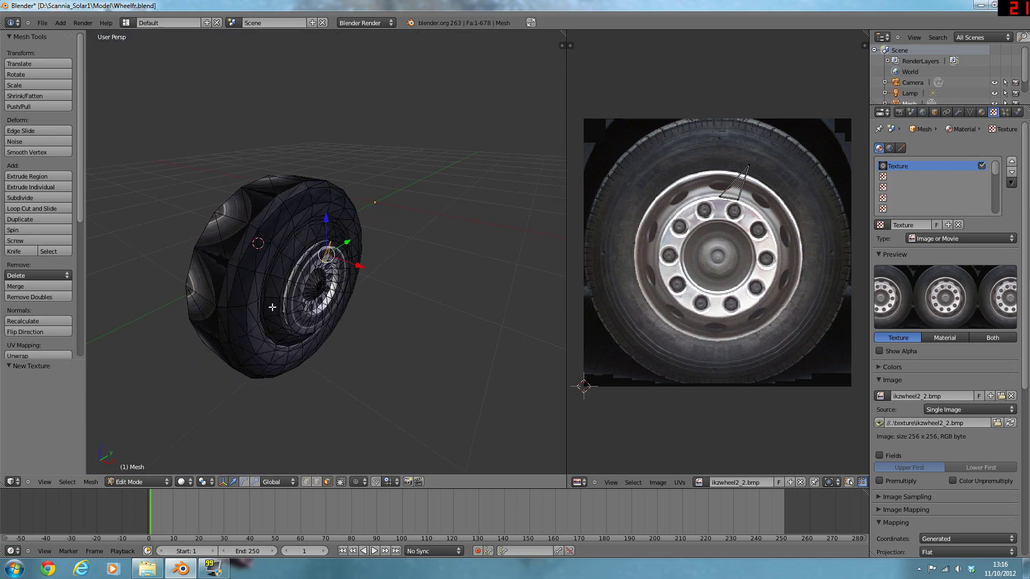
scroll(272, 307, up, 1)
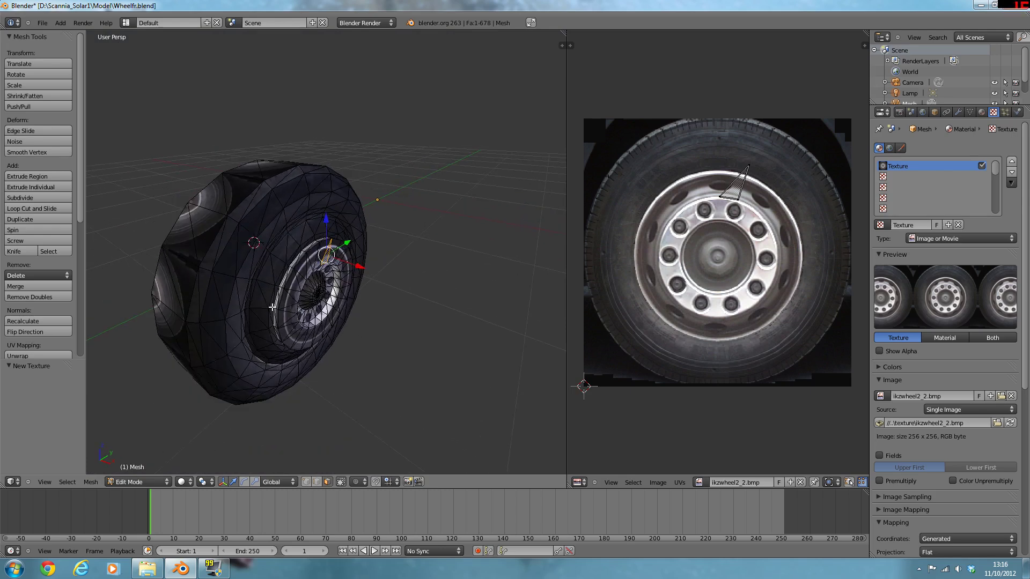
scroll(272, 308, up, 1)
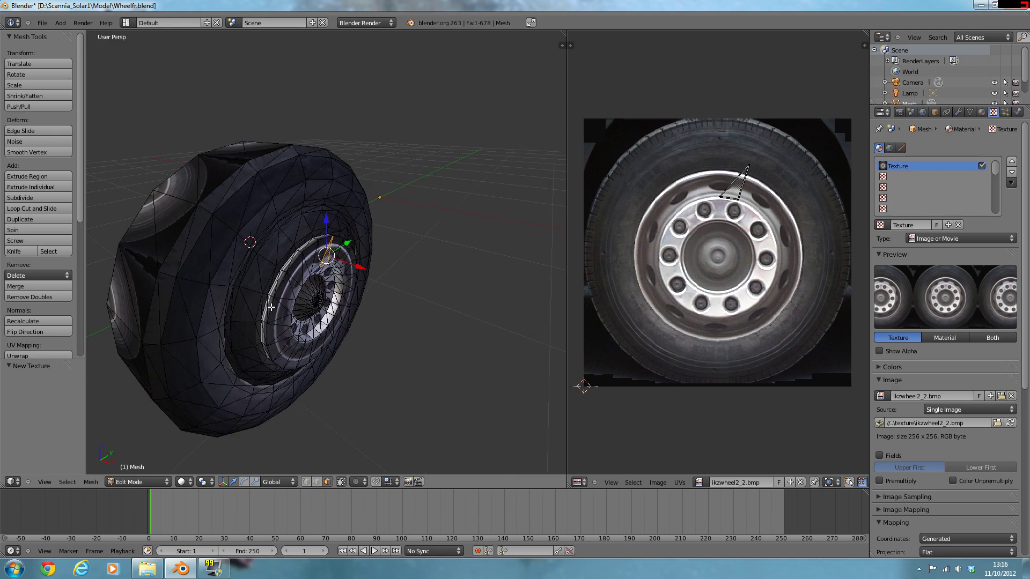
middle_drag(370, 271, 307, 242)
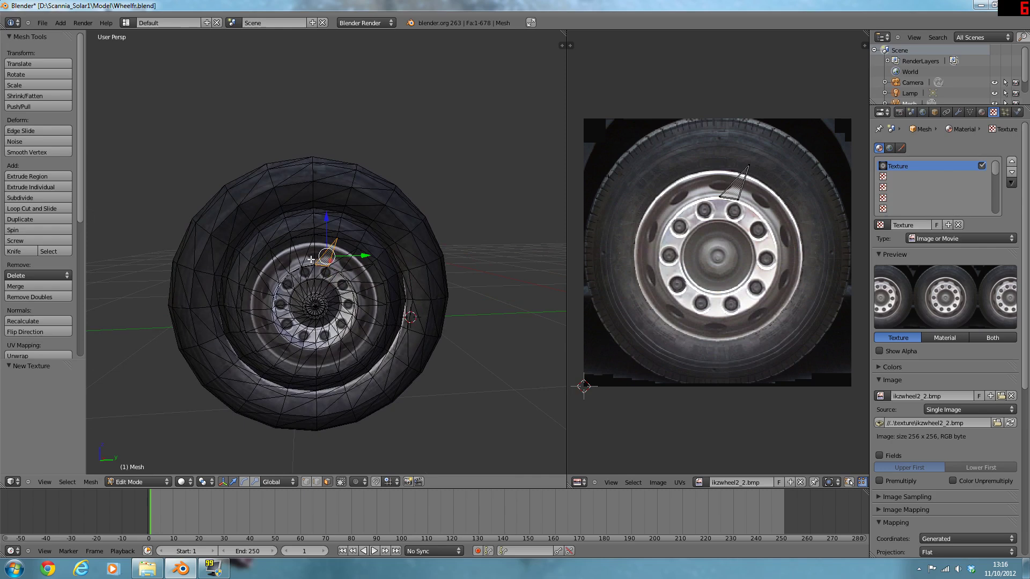
key(c)
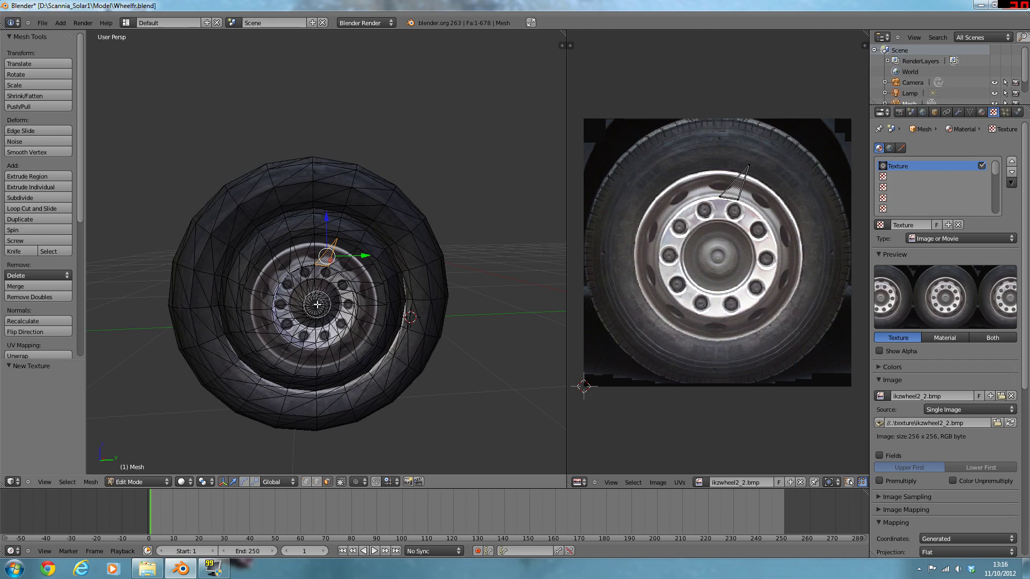
Paint-select the hub faces and scale their UVs by 0.629 onto the bolted rim.
mouse_move(316, 308)
mouse_down()
mouse_move(334, 297)
mouse_move(312, 285)
mouse_move(297, 312)
mouse_move(353, 323)
mouse_move(356, 278)
mouse_move(290, 275)
mouse_move(281, 323)
mouse_move(331, 344)
mouse_move(354, 329)
mouse_move(322, 349)
mouse_move(261, 332)
mouse_up()
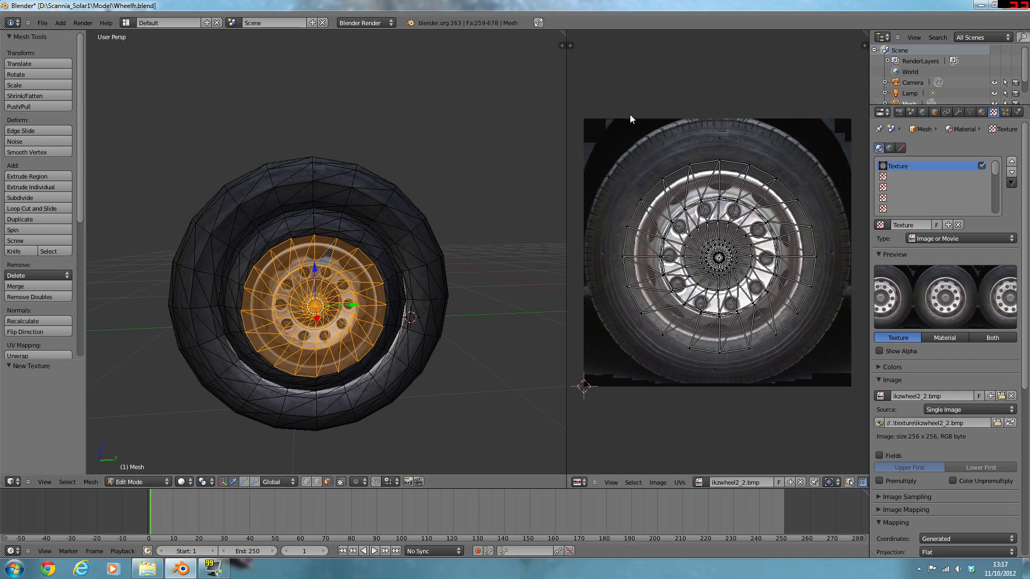
key(a)
key(a)
key(a)
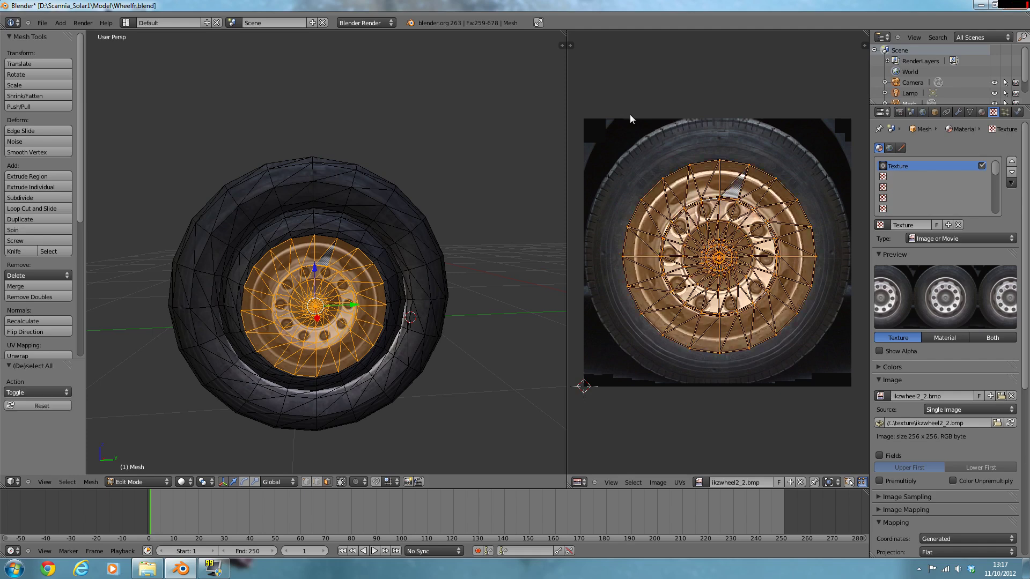
key(s)
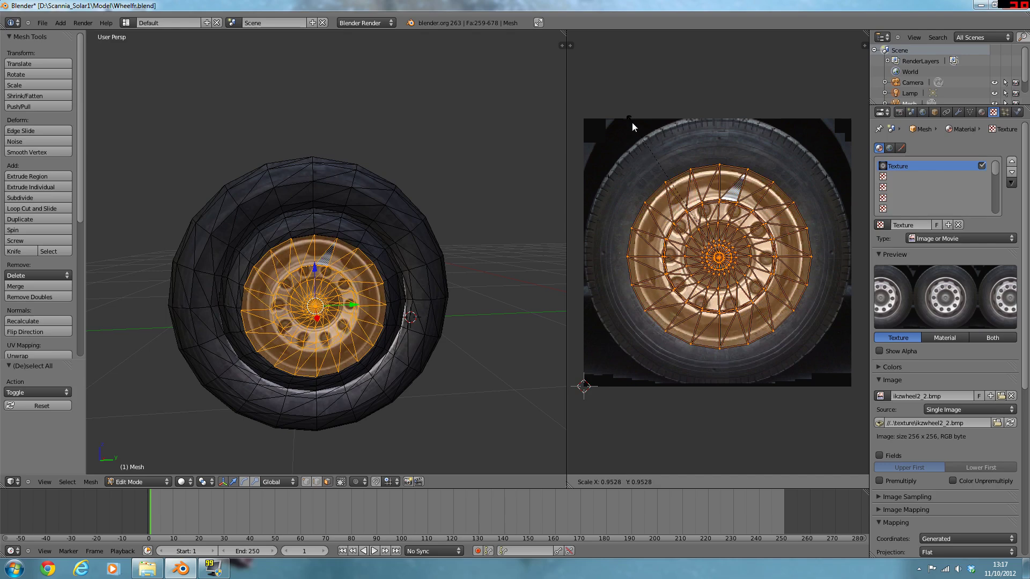
click(660, 168)
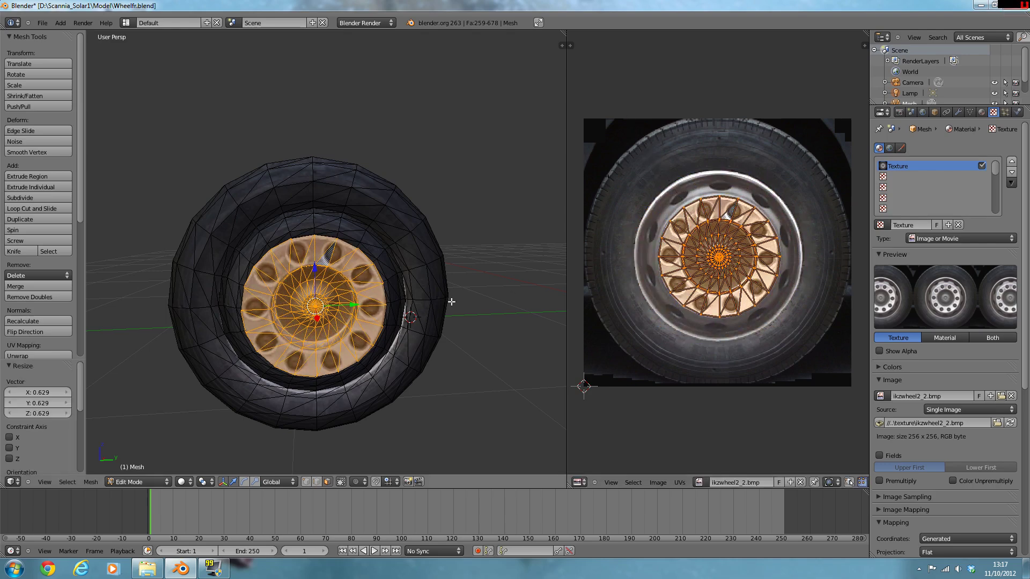
click(277, 238)
right_click(331, 226)
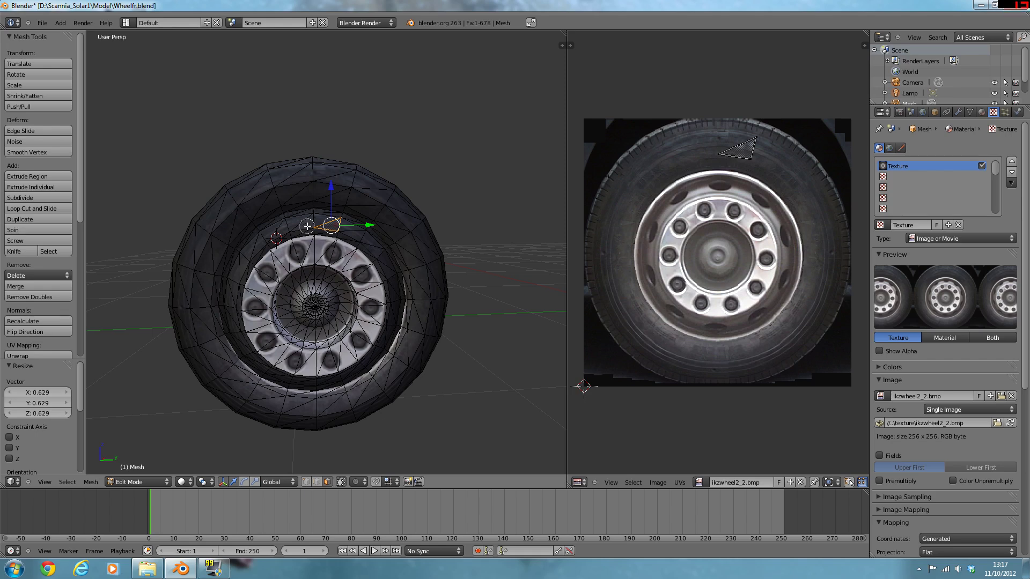
Select the ring of faces around the hub, trimming stray outer and inner rim faces.
shift+right_click(282, 237)
shift+right_click(266, 242)
mouse_move(266, 242)
mouse_down()
mouse_move(229, 299)
mouse_move(242, 363)
mouse_move(288, 379)
mouse_move(347, 381)
mouse_move(386, 342)
mouse_move(393, 288)
mouse_move(371, 250)
mouse_move(317, 222)
mouse_up()
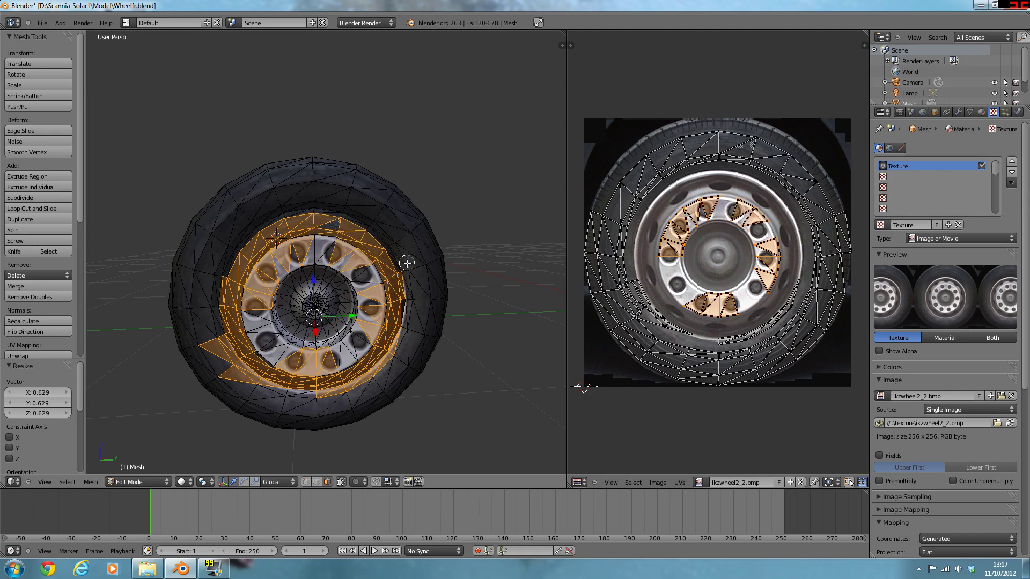
mouse_move(409, 280)
middle_down()
mouse_move(409, 355)
mouse_move(403, 337)
mouse_move(398, 369)
mouse_move(313, 407)
mouse_move(252, 394)
mouse_move(218, 357)
mouse_move(221, 341)
mouse_move(249, 391)
mouse_move(258, 389)
middle_up()
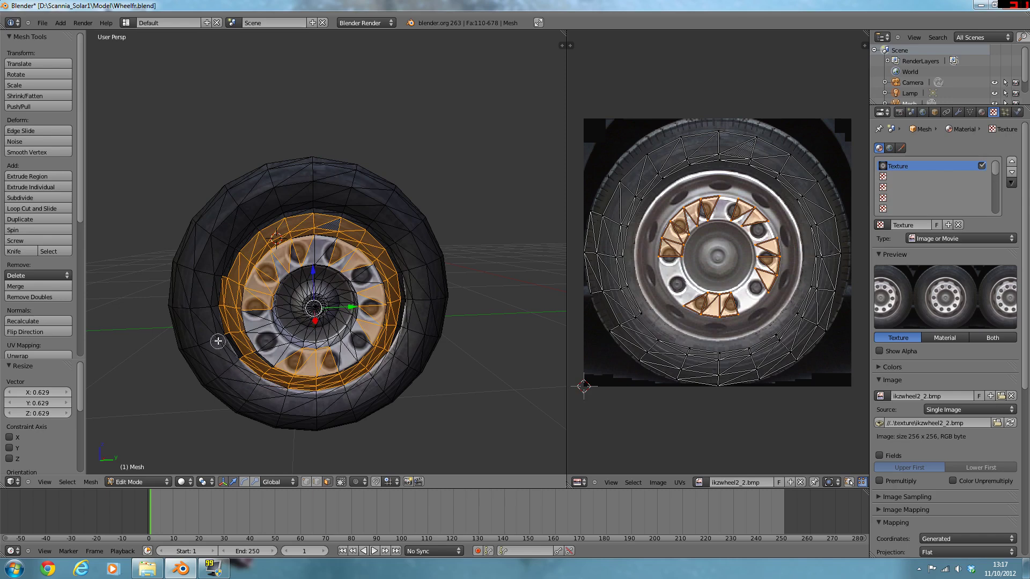
click(240, 342)
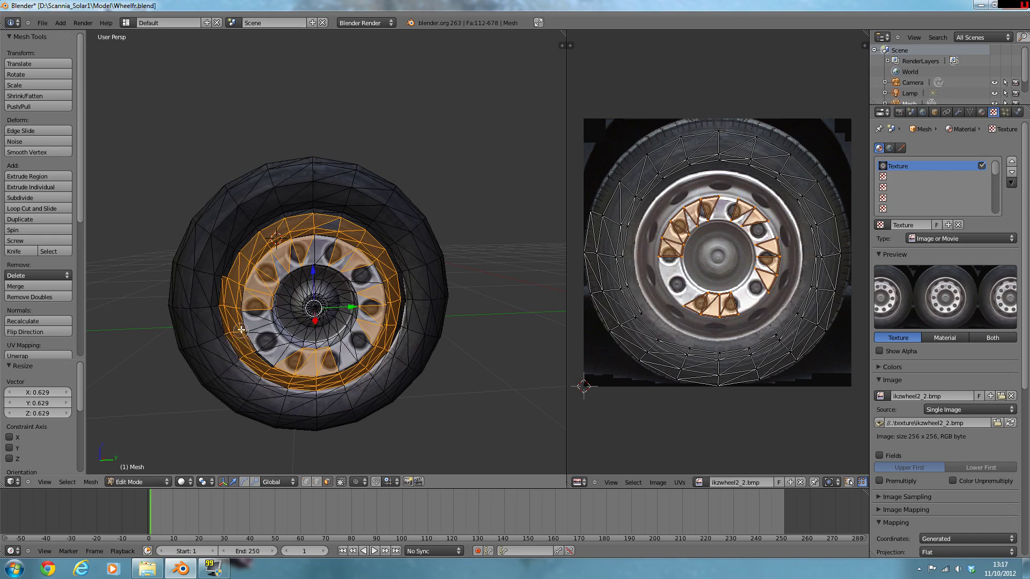
mouse_move(215, 272)
middle_down()
mouse_move(224, 351)
mouse_move(290, 395)
mouse_move(347, 393)
mouse_move(400, 350)
mouse_move(408, 318)
middle_up()
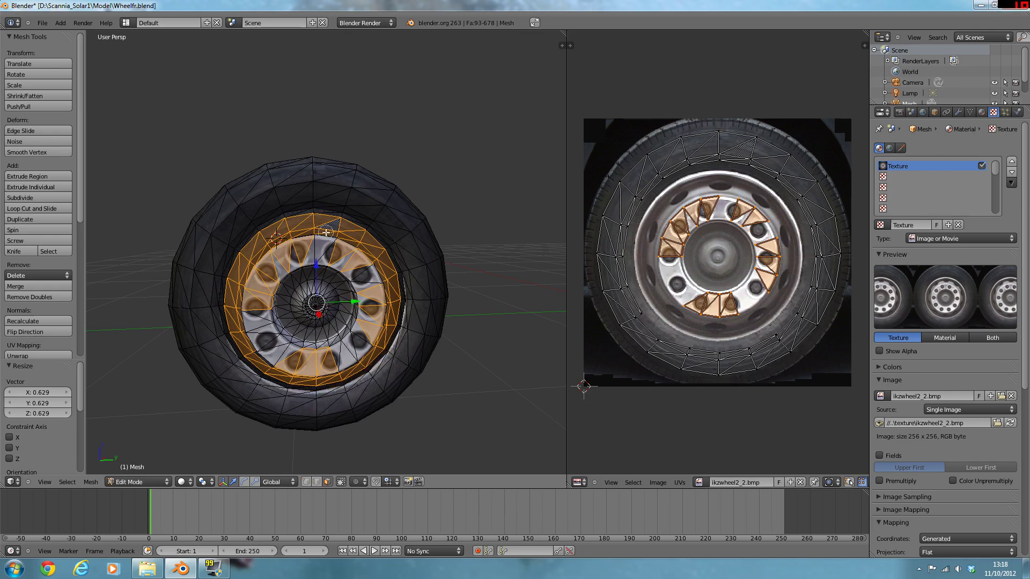
mouse_move(330, 256)
middle_down()
mouse_move(280, 275)
mouse_move(264, 311)
mouse_move(296, 355)
mouse_move(350, 339)
mouse_move(366, 315)
mouse_move(354, 265)
middle_up()
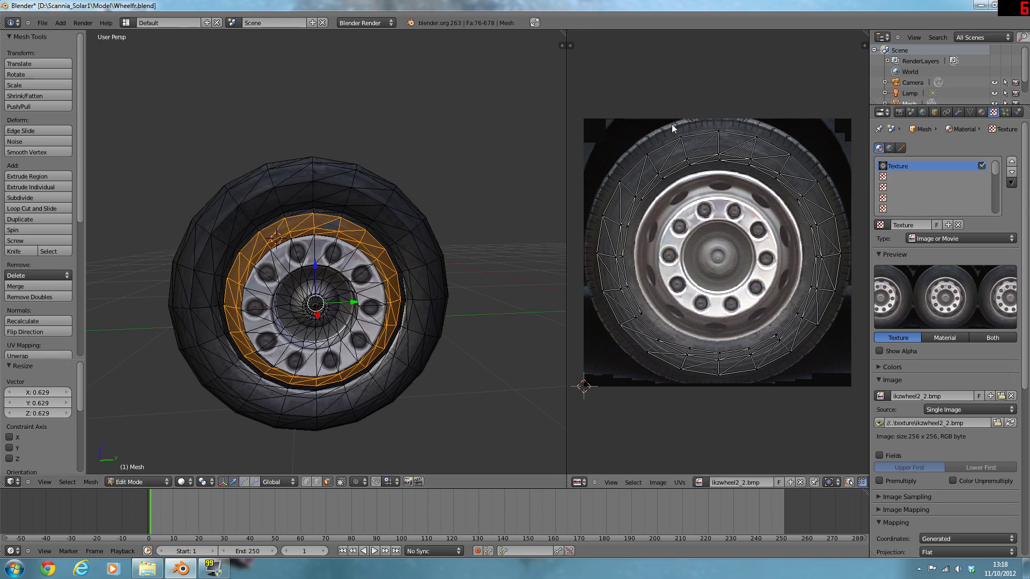
Scale the ring's UVs to 0.665 so they sit on the texture's rim band.
key(a)
key(s)
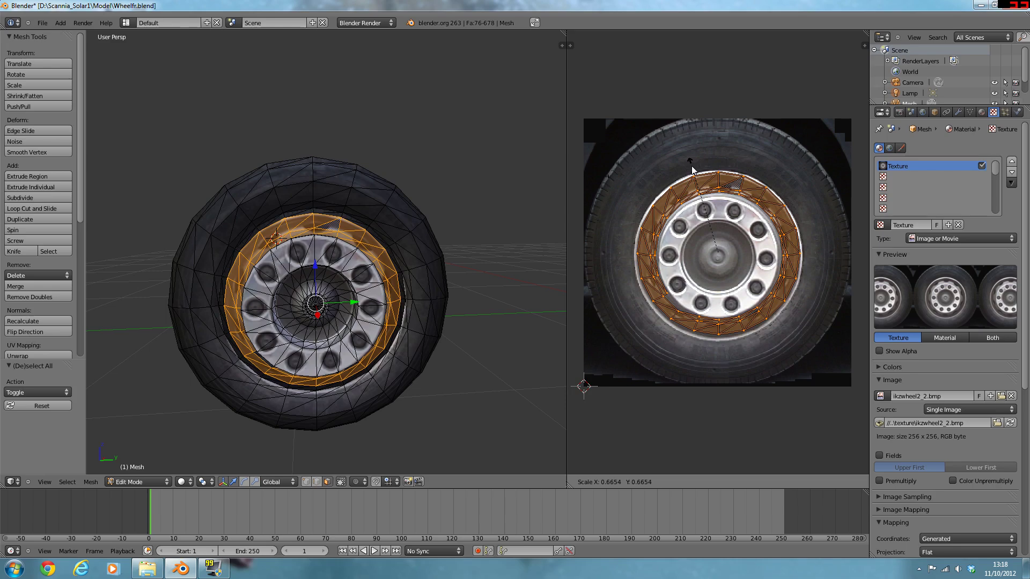
click(692, 169)
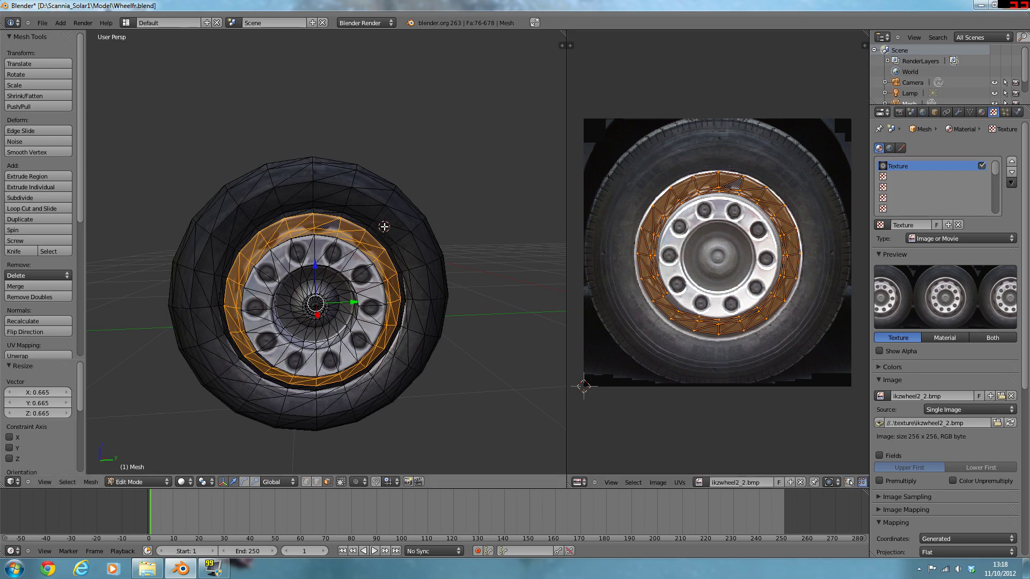
right_click(384, 226)
middle_drag(245, 229, 239, 271)
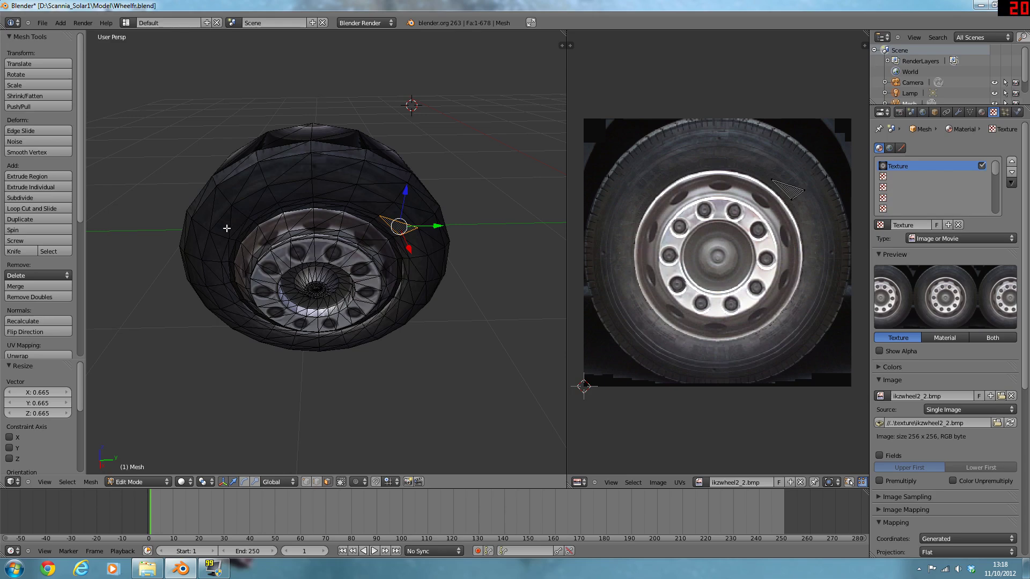
Circle-select the tyre's tread faces column by column all the way around the wheel.
middle_drag(226, 229, 264, 223)
right_click(265, 235)
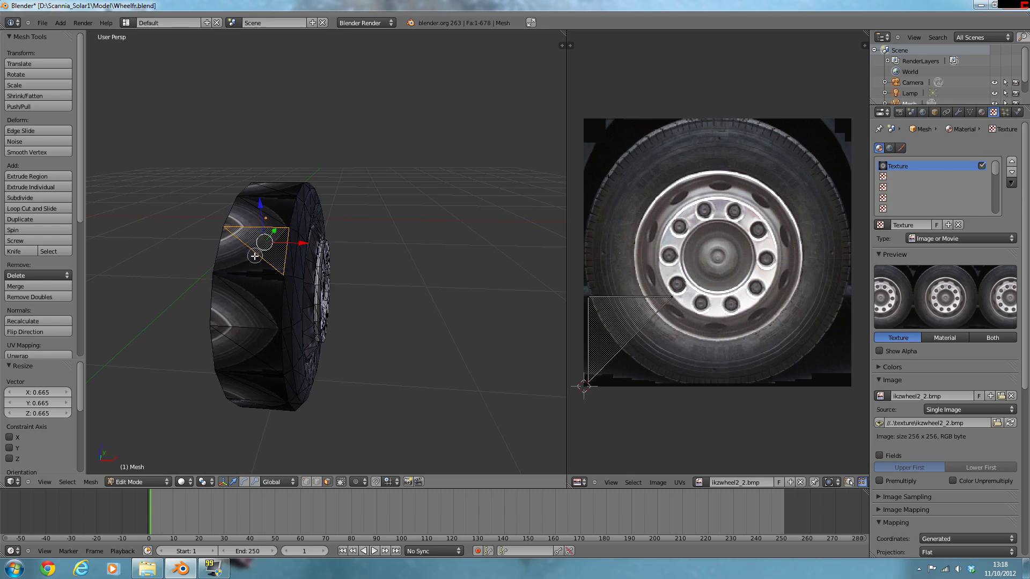
key(c)
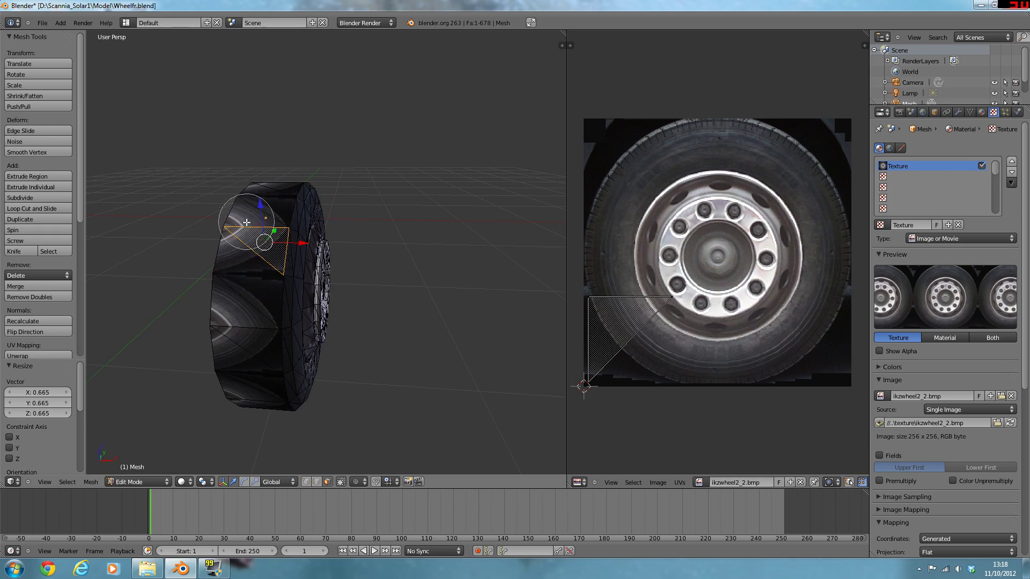
drag(246, 222, 243, 419)
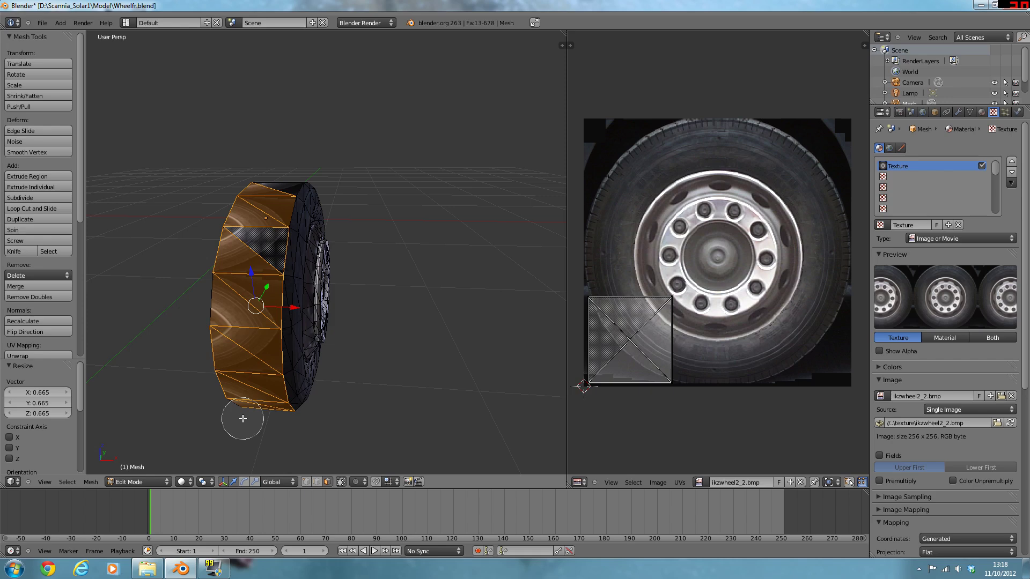
right_click(243, 419)
middle_drag(243, 418, 269, 289)
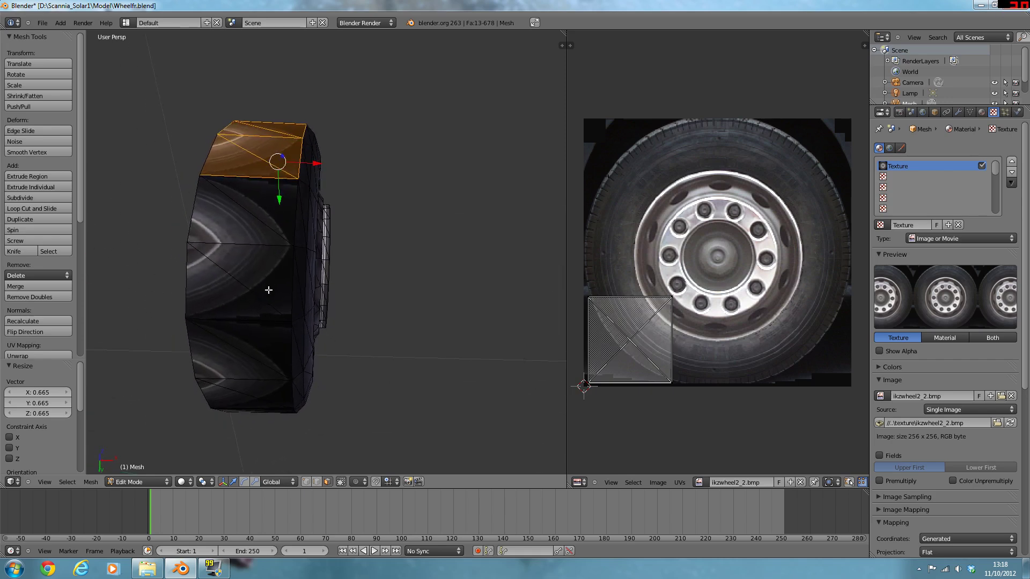
key(c)
drag(242, 184, 238, 401)
right_click(239, 401)
middle_drag(239, 401, 244, 154)
key(c)
drag(244, 129, 242, 318)
right_click(242, 318)
middle_drag(242, 318, 244, 167)
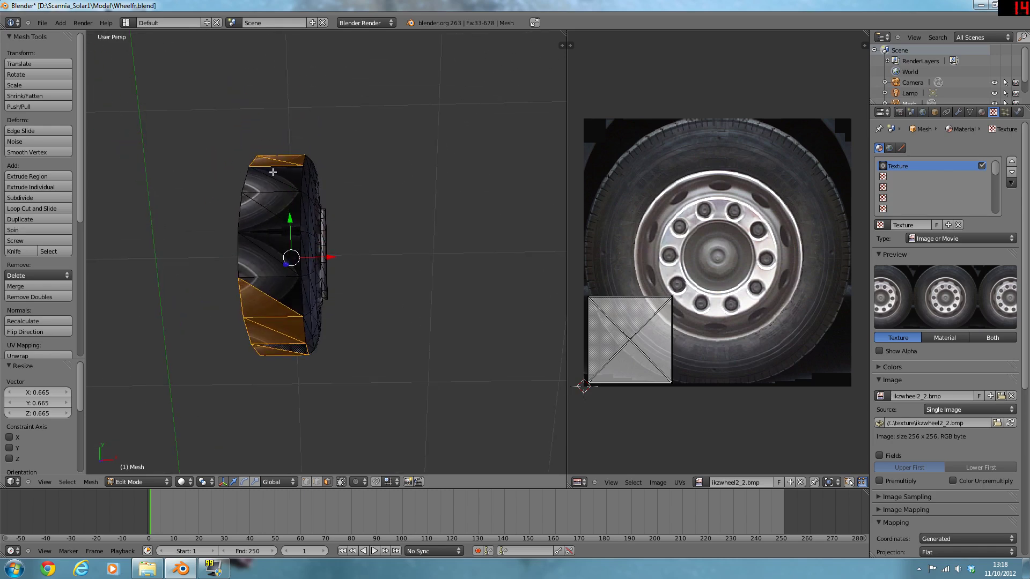
key(c)
drag(272, 171, 261, 313)
right_click(261, 313)
Add the fan of faces on the tyre's flat side to the selection.
mouse_move(260, 344)
middle_down()
mouse_move(197, 220)
mouse_move(398, 230)
mouse_move(179, 230)
mouse_move(189, 244)
middle_up()
key(c)
mouse_move(299, 259)
mouse_down()
mouse_move(335, 313)
mouse_move(358, 237)
mouse_move(400, 268)
mouse_move(425, 300)
mouse_move(380, 359)
mouse_move(374, 386)
mouse_move(406, 395)
mouse_up()
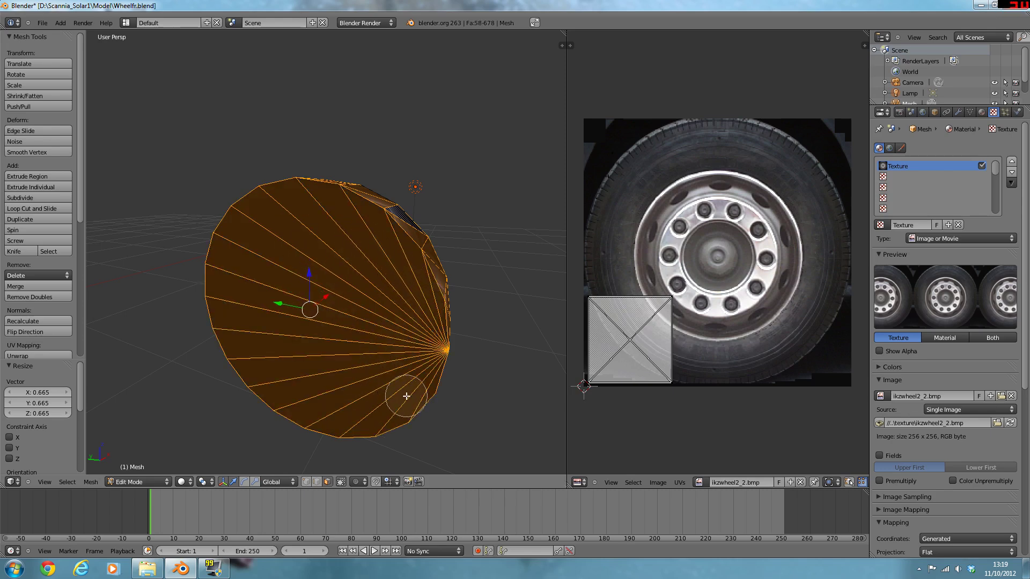
right_click(407, 396)
middle_drag(449, 305, 392, 300)
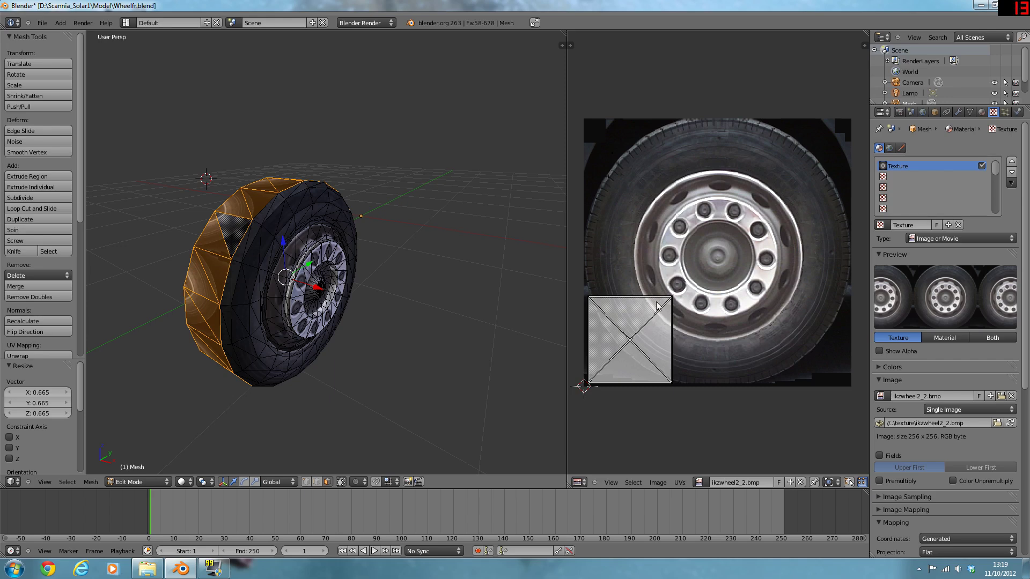
Shrink the selected UVs to 0.35 and move them to the texture's lower-left corner.
key(a)
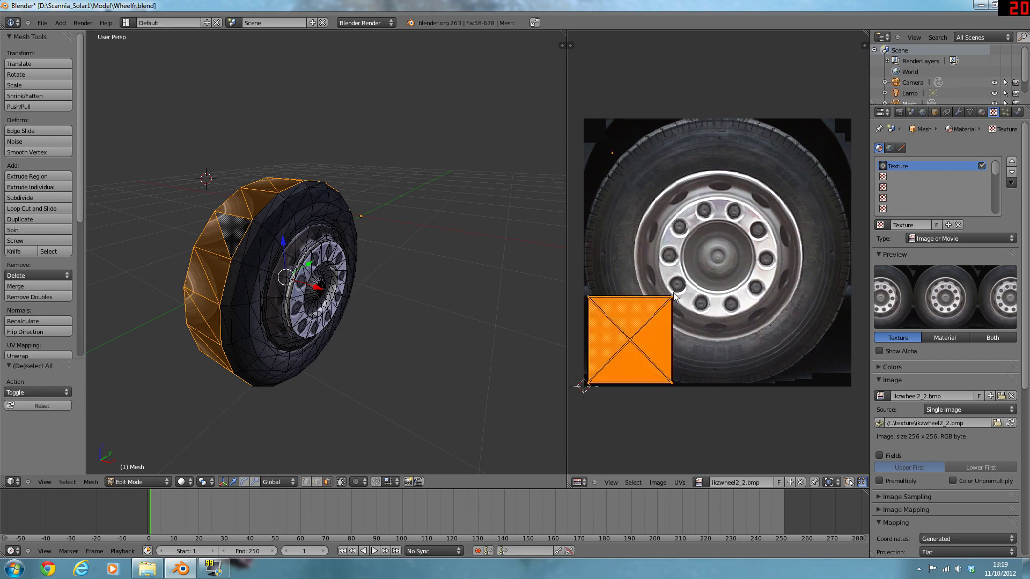
key(s)
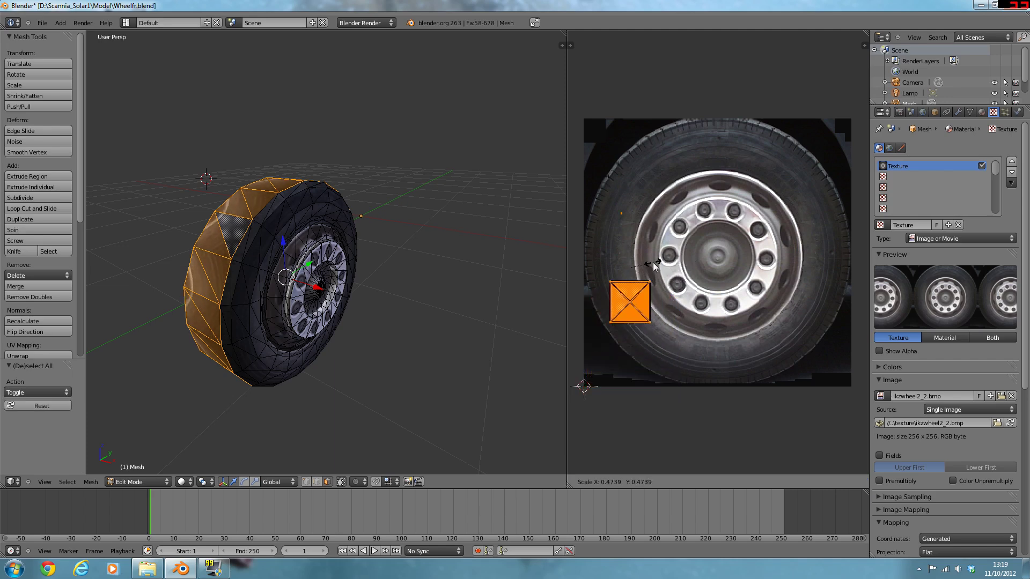
click(646, 263)
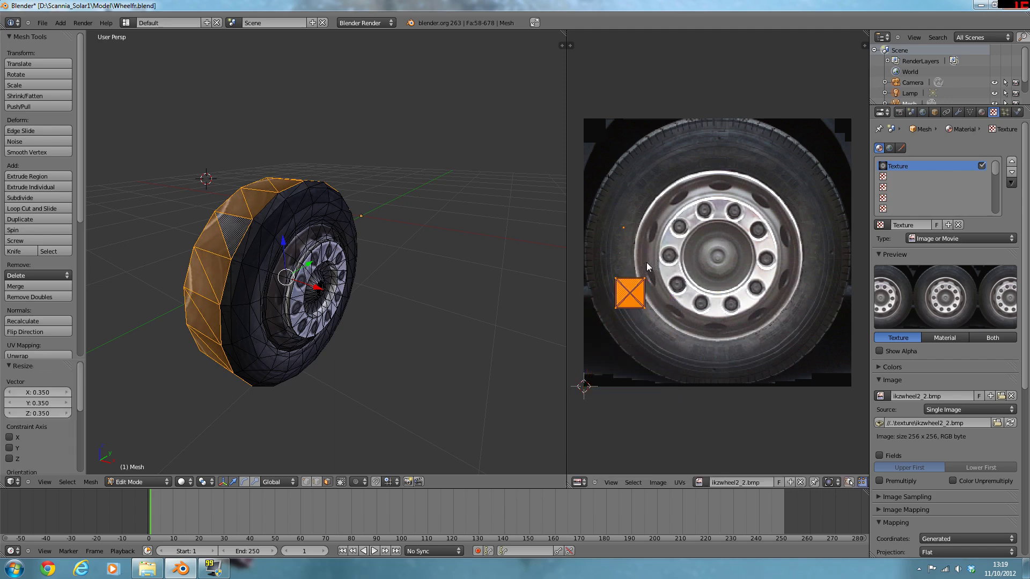
key(g)
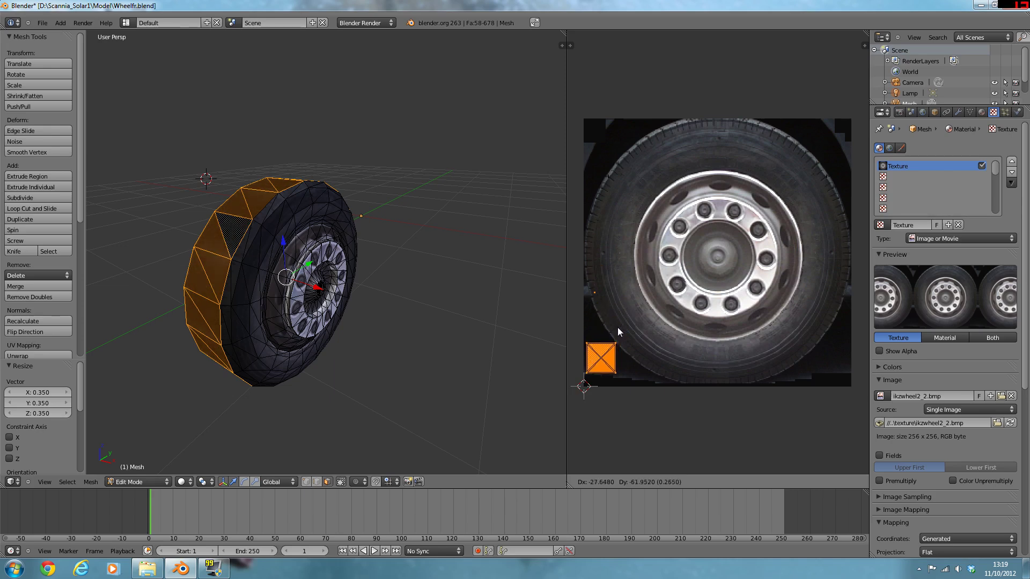
click(616, 329)
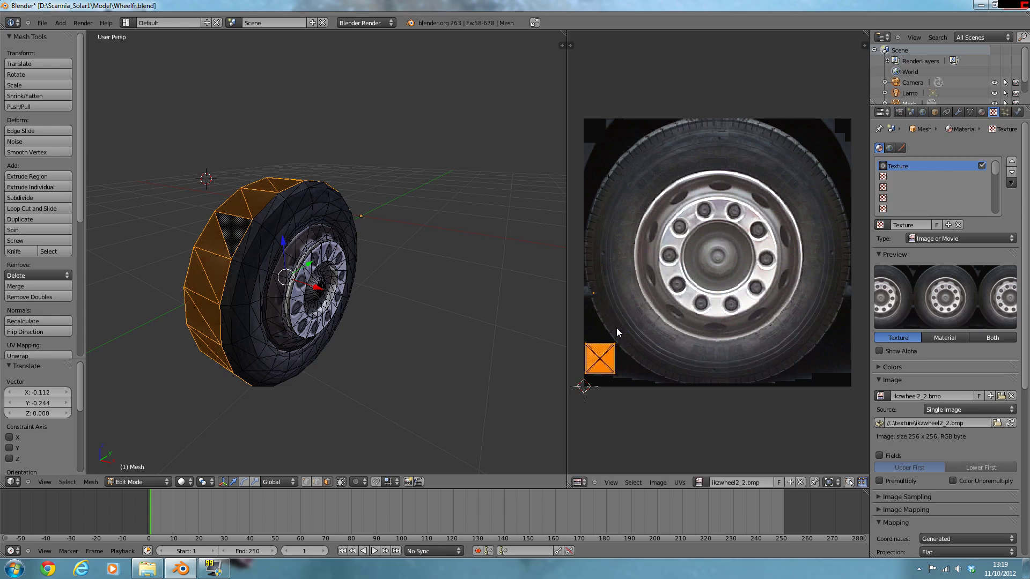
Move a stray UV point down onto the dark tyre area of the texture.
right_click(593, 294)
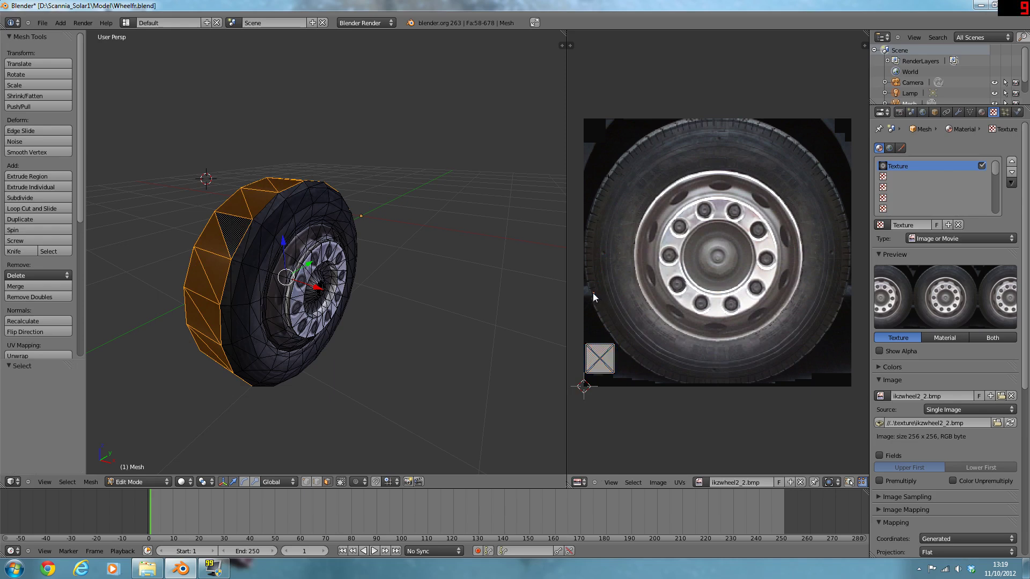
key(c)
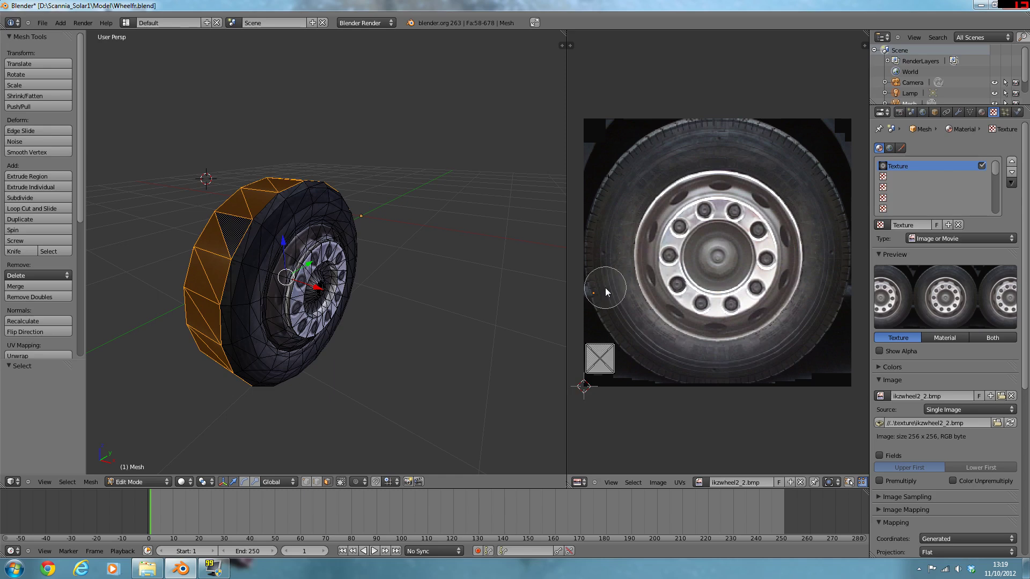
right_click(606, 292)
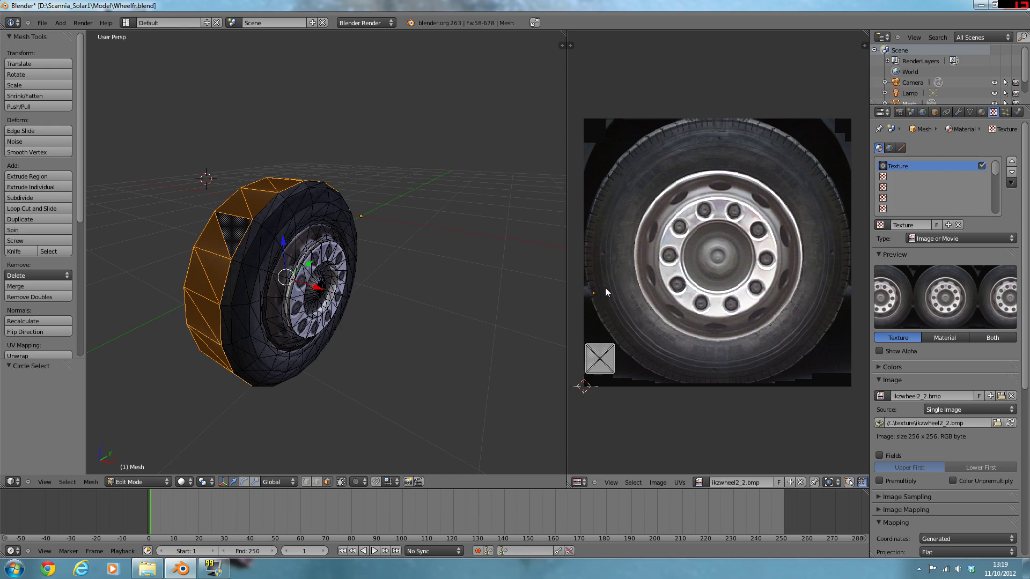
key(g)
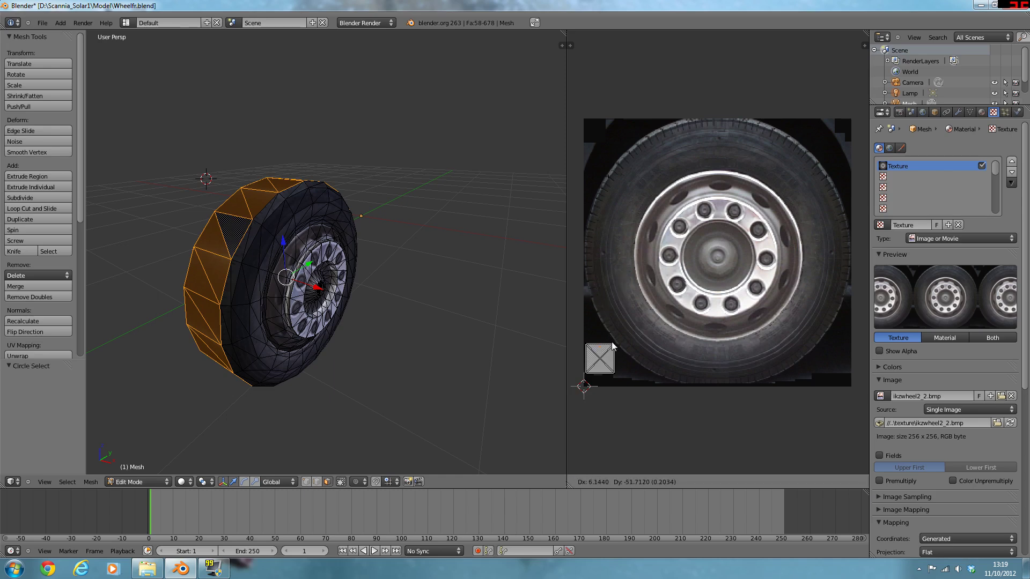
click(606, 337)
click(510, 293)
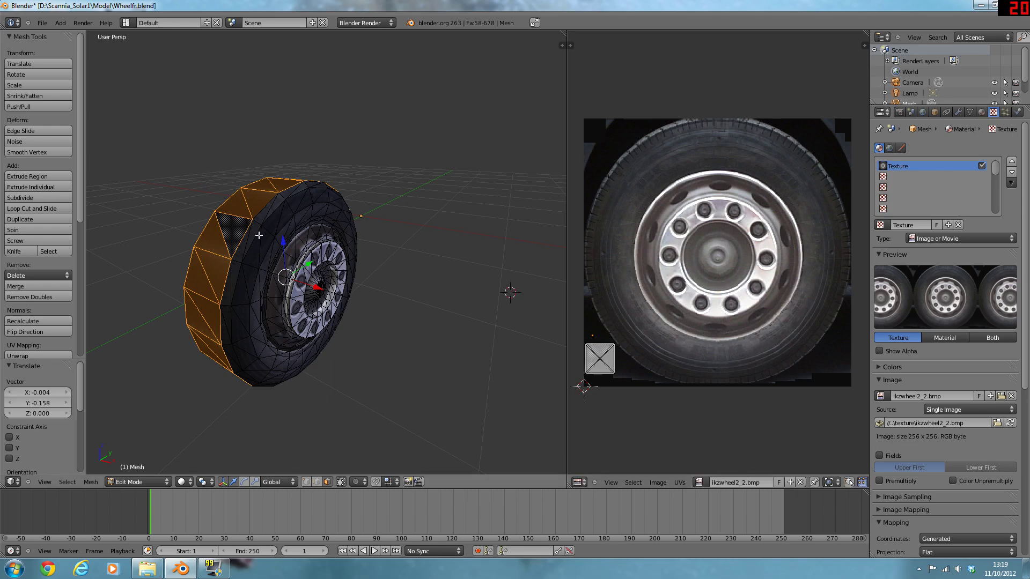
right_click(263, 246)
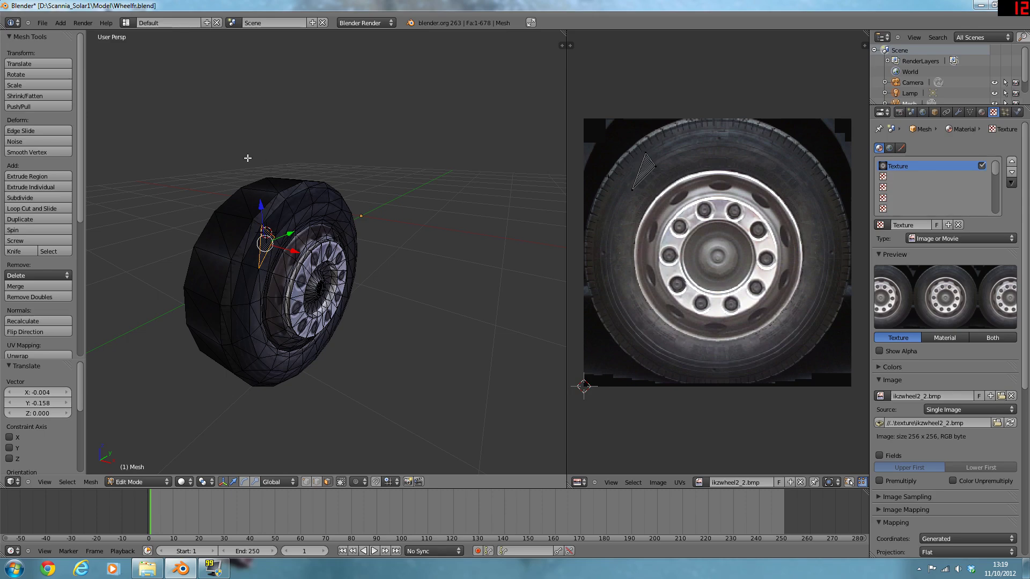
middle_drag(247, 157, 318, 146)
key(F12)
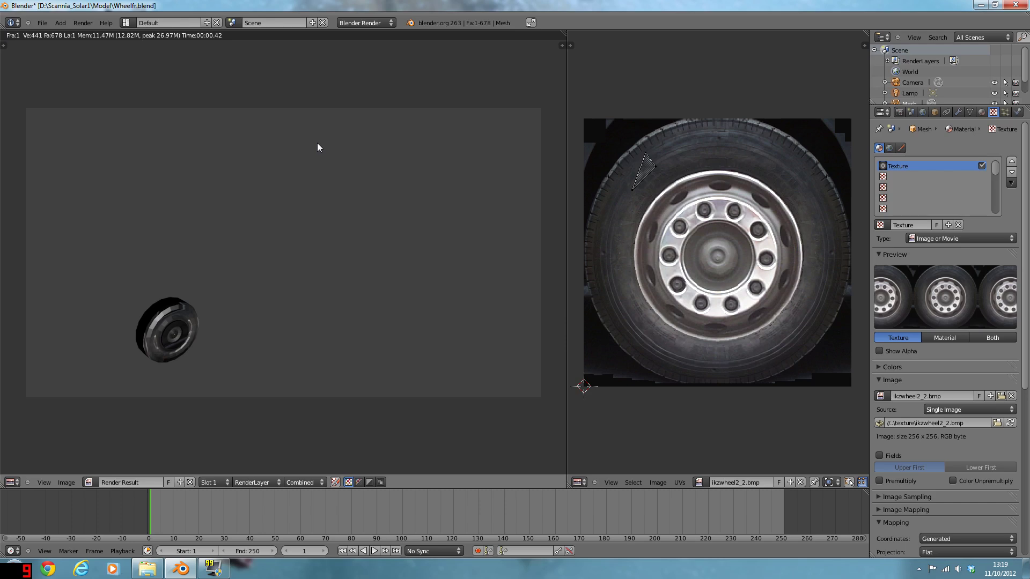
key(Escape)
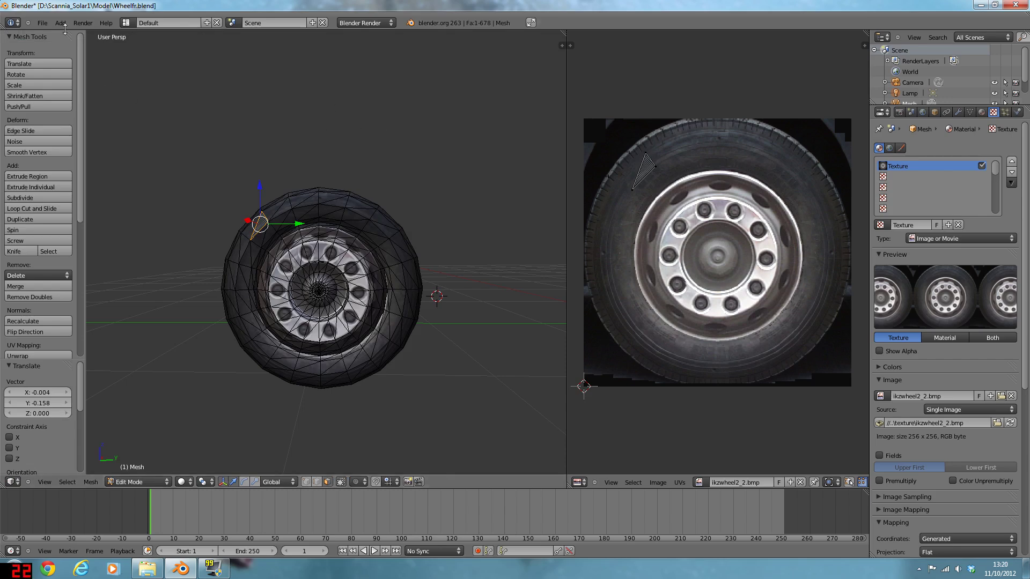
Save the wheel file, pack its texture into the .blend, and save again.
click(45, 25)
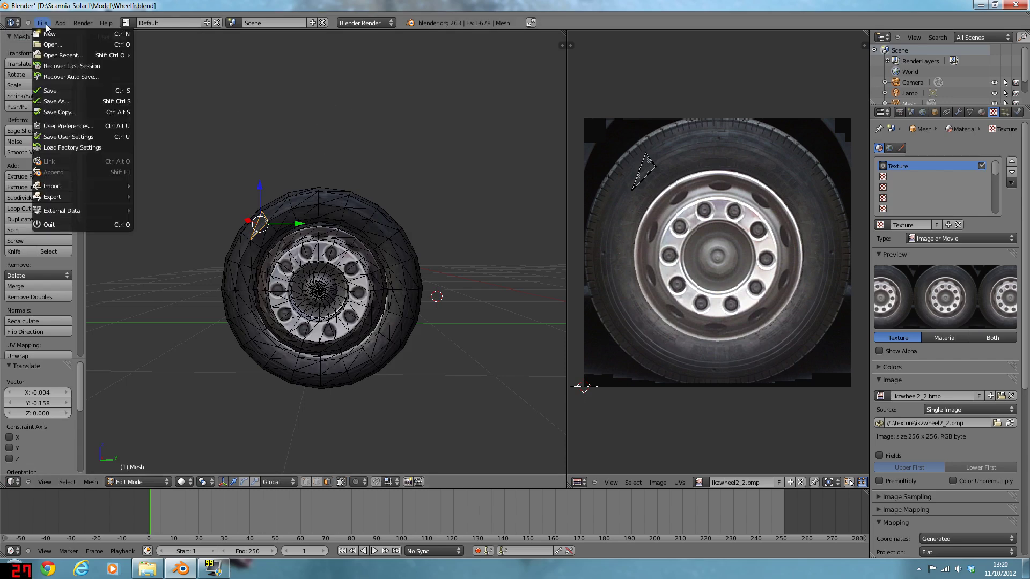
click(53, 91)
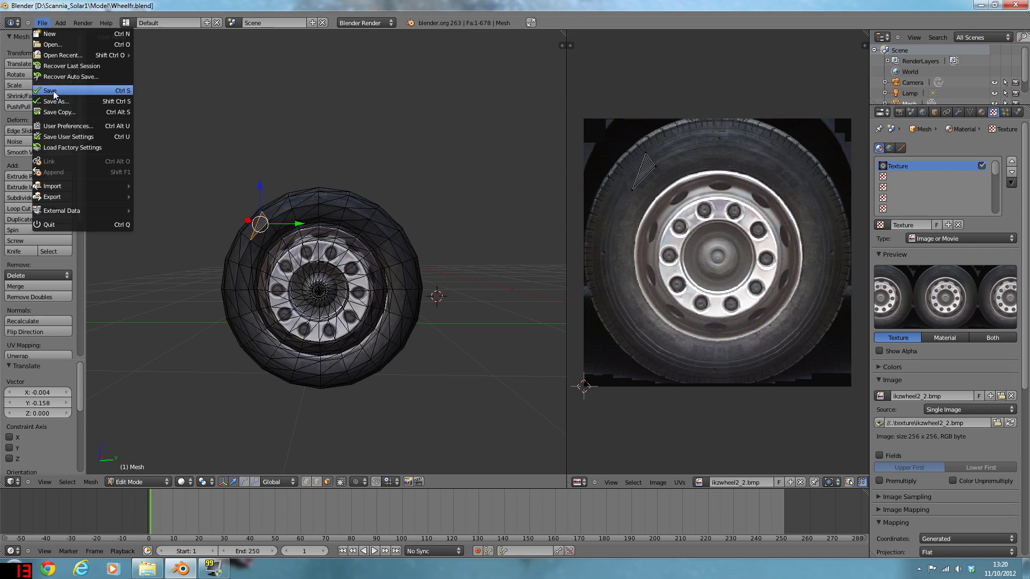
click(42, 23)
mouse_move(62, 192)
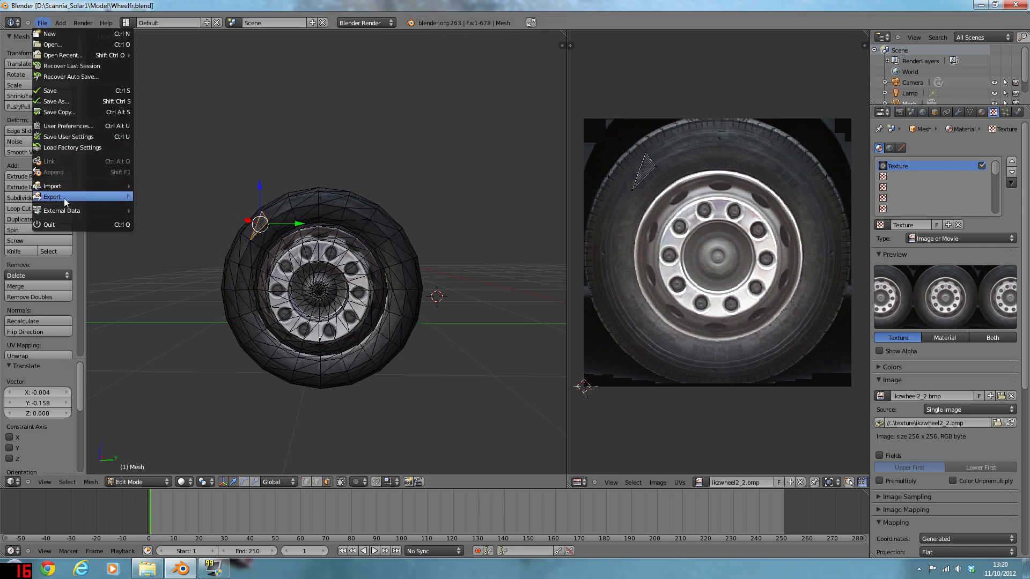
mouse_move(69, 214)
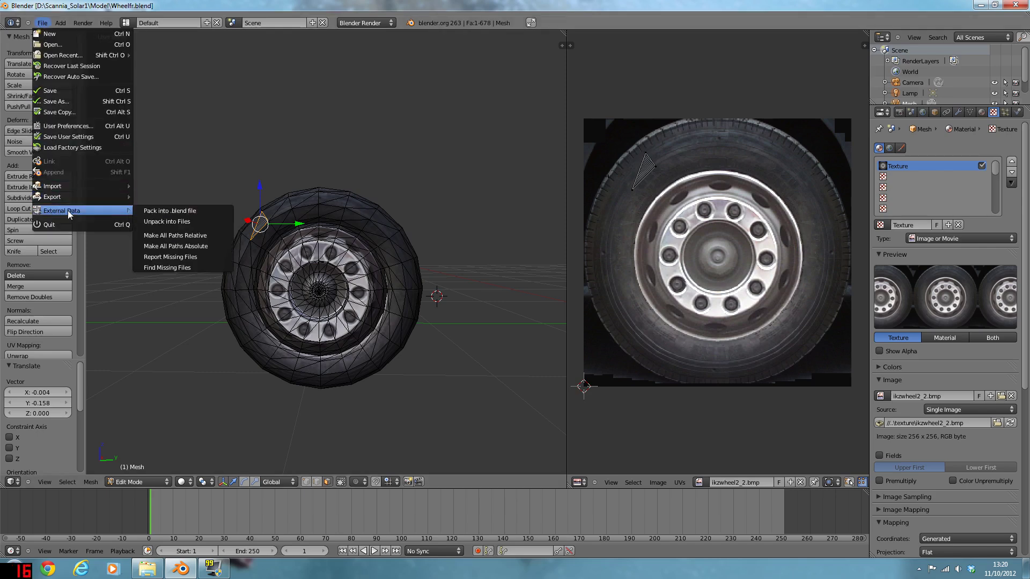
click(187, 211)
click(42, 23)
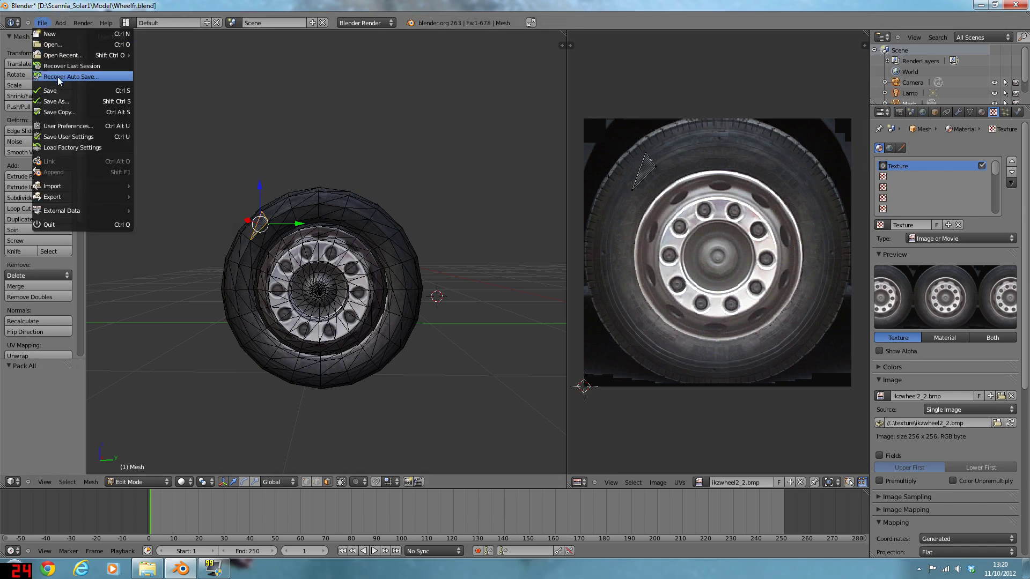
click(59, 93)
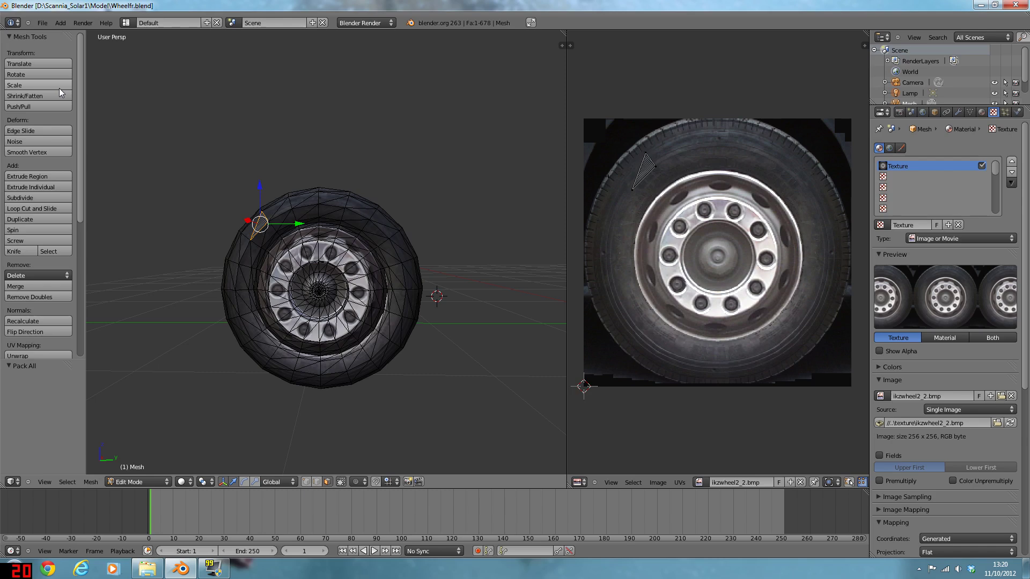
Start a DirectX (.x) export of the wheel model.
click(41, 23)
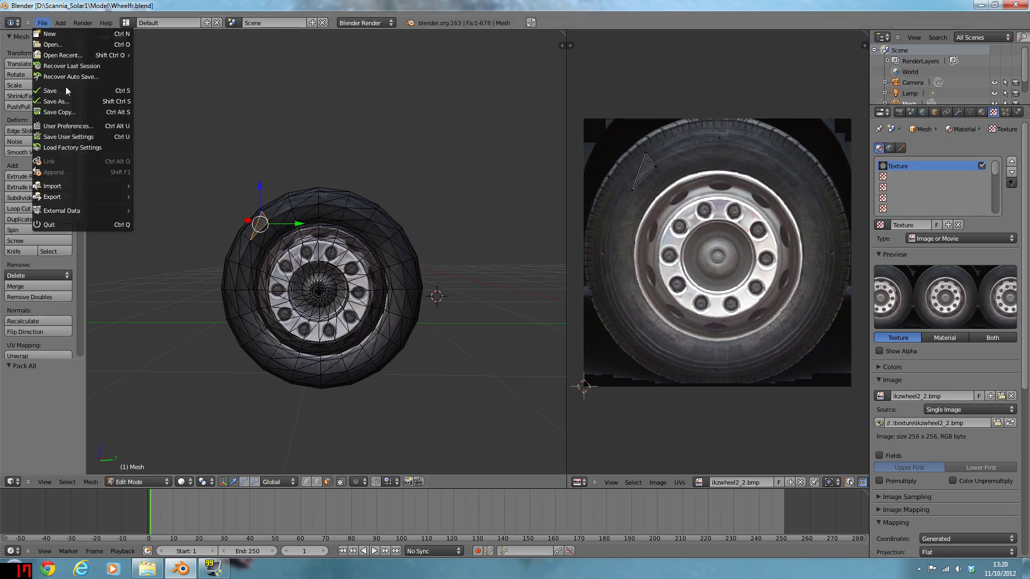
mouse_move(88, 202)
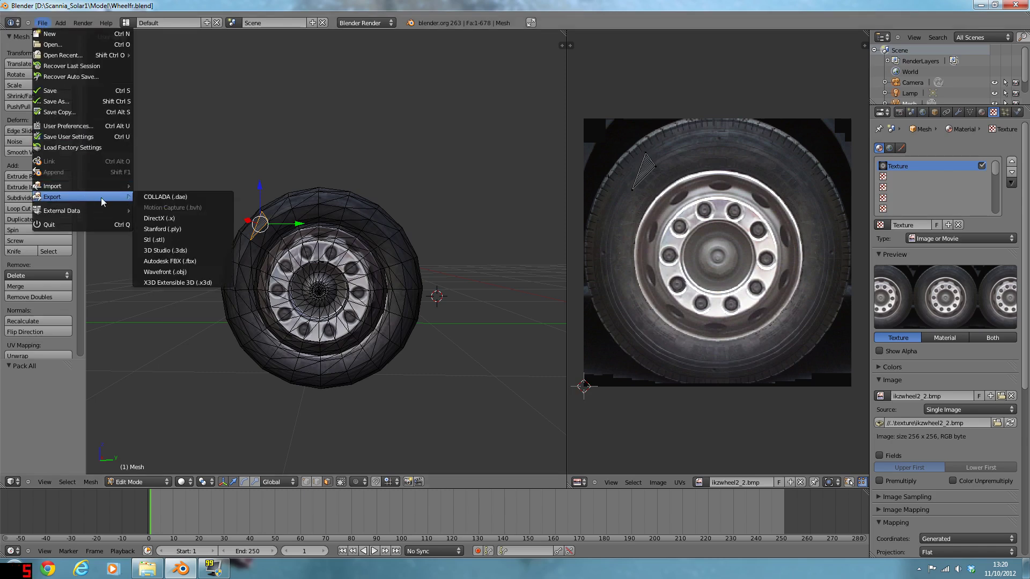
click(187, 218)
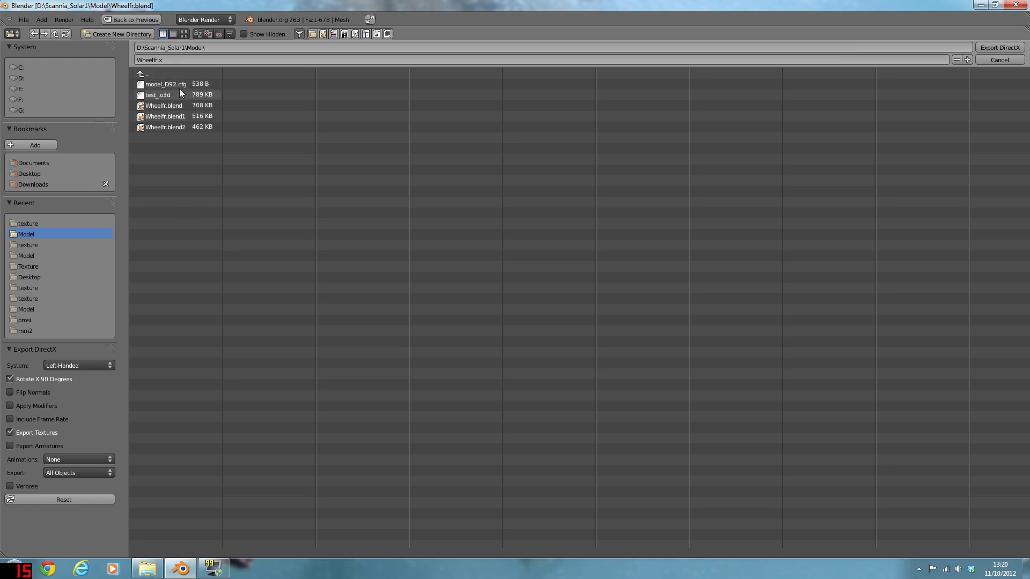
Turn off Rotate X 90 Degrees and export the wheel as Wheelfr.x.
click(46, 379)
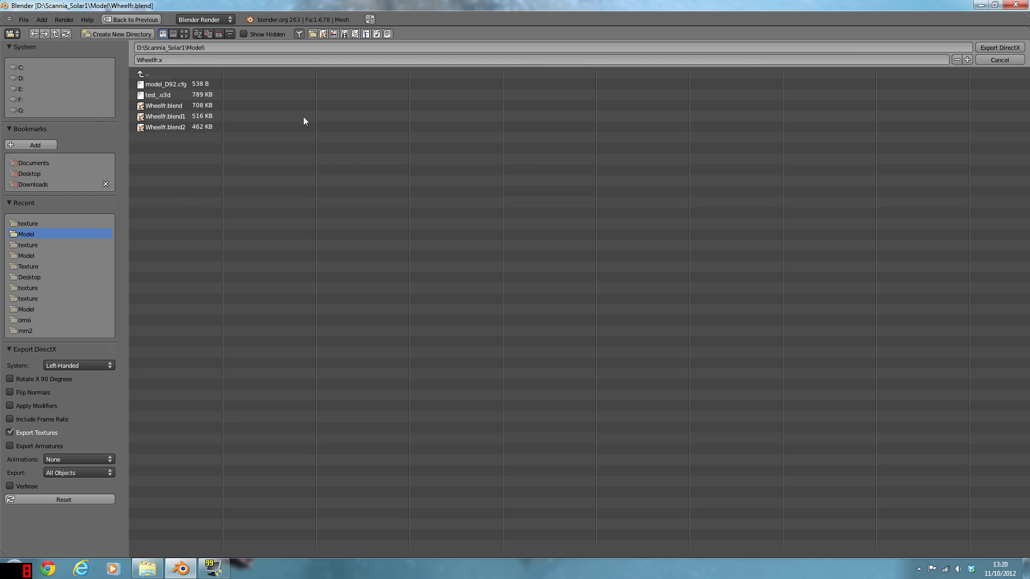
click(990, 48)
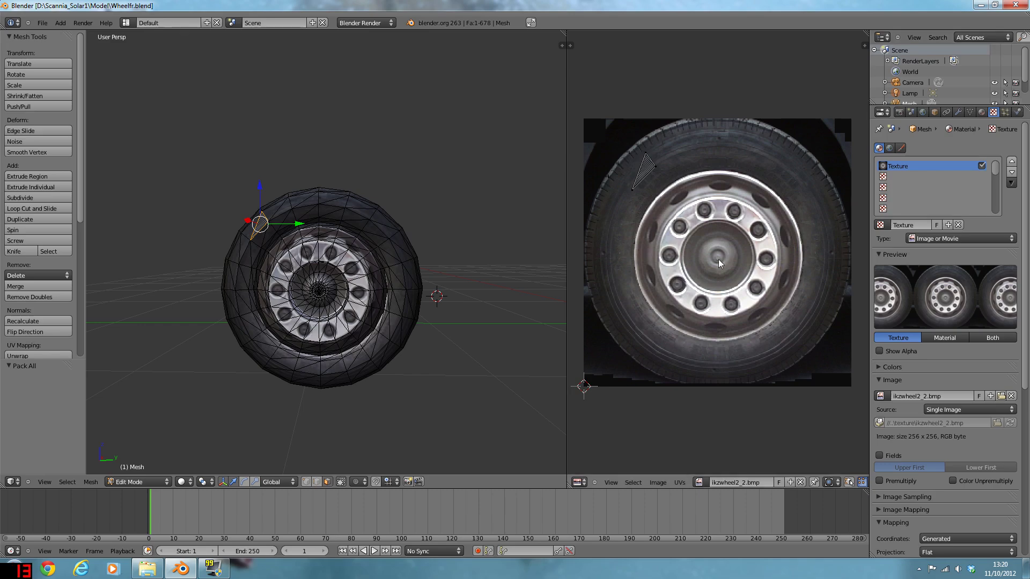
click(980, 6)
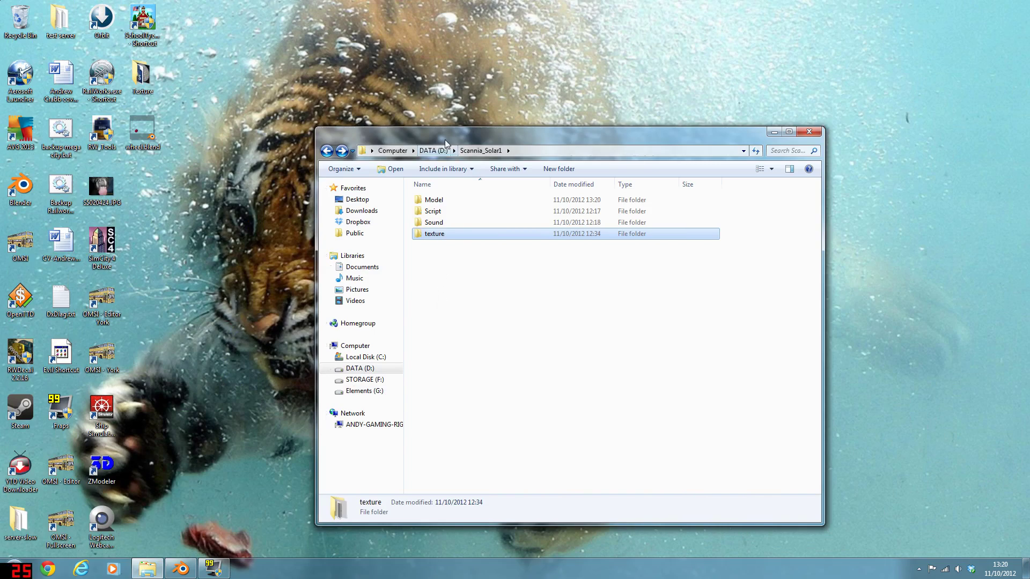
Open the Model folder showing Wheelfr.x, and open the OMSI shortcut's install folder.
drag(446, 143, 418, 91)
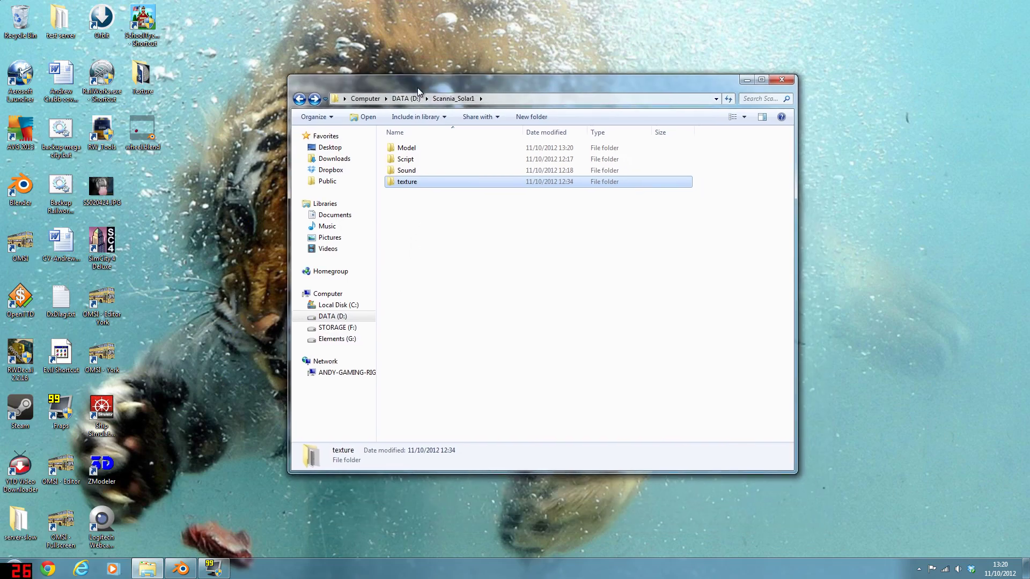
double_click(405, 149)
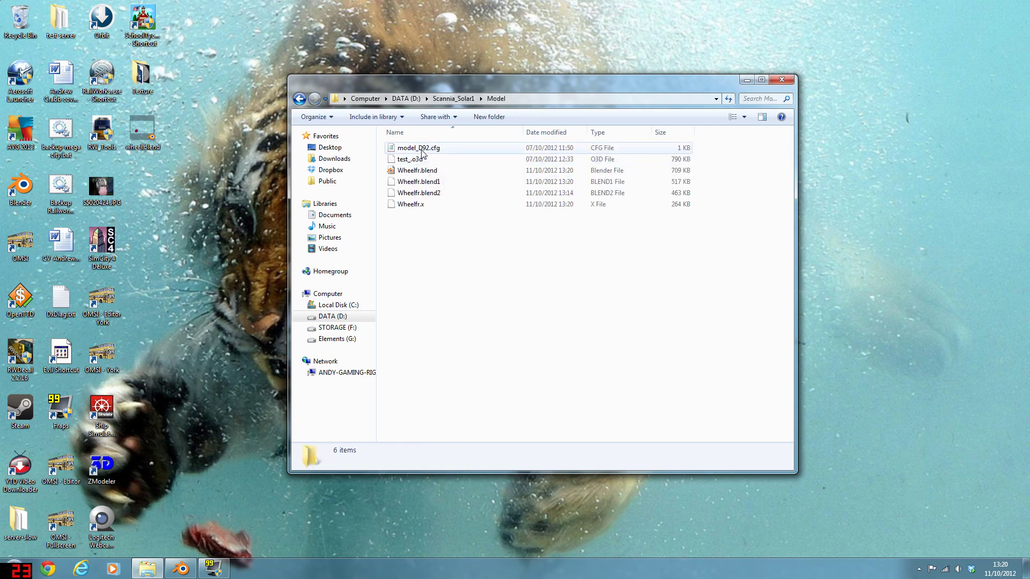
click(417, 206)
click(436, 264)
right_click(57, 536)
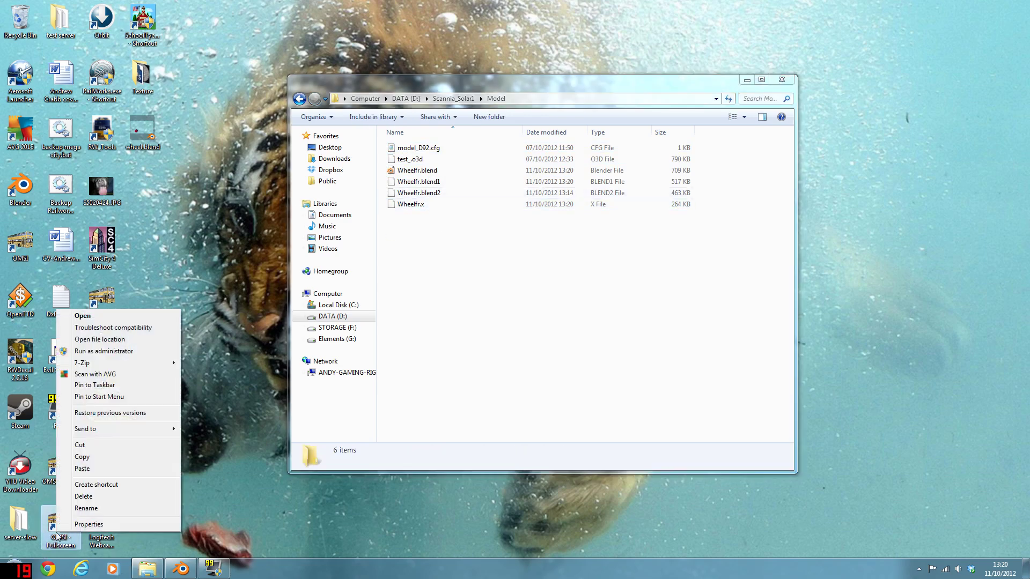
click(105, 342)
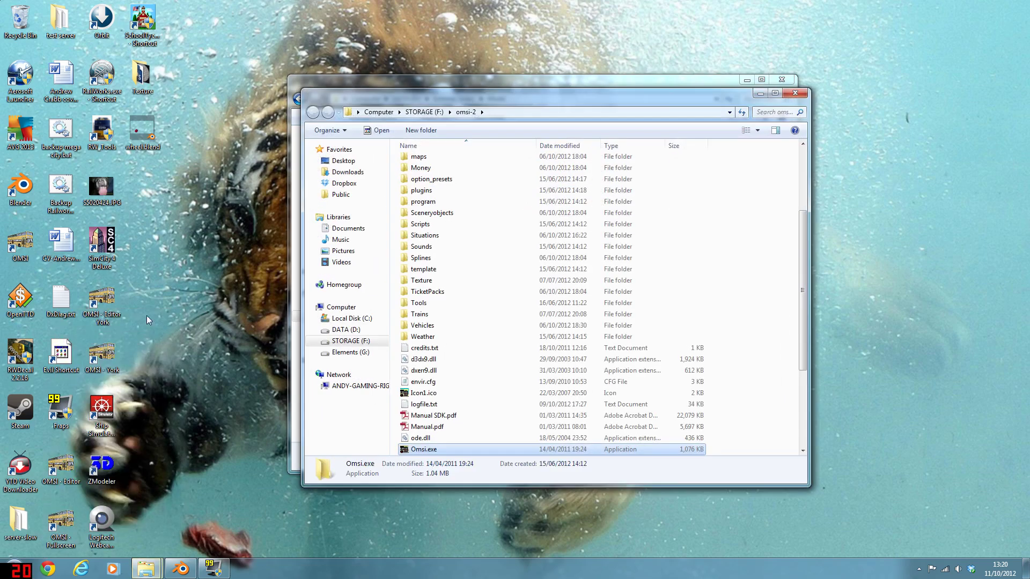
Launch OmsiXConv.exe from the omsi-2 folder.
drag(429, 89, 772, 88)
scroll(772, 269, down, 1)
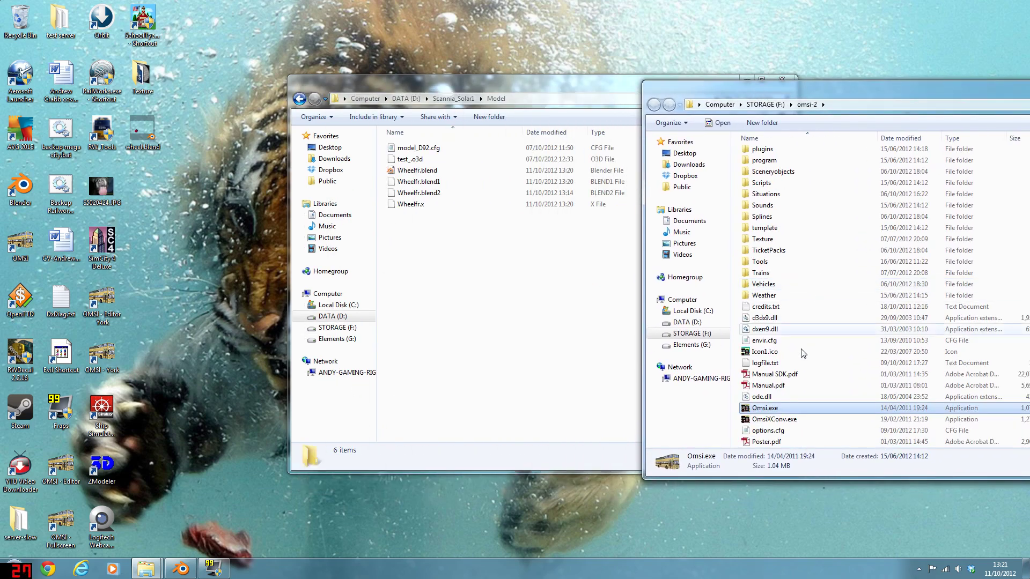
double_click(774, 419)
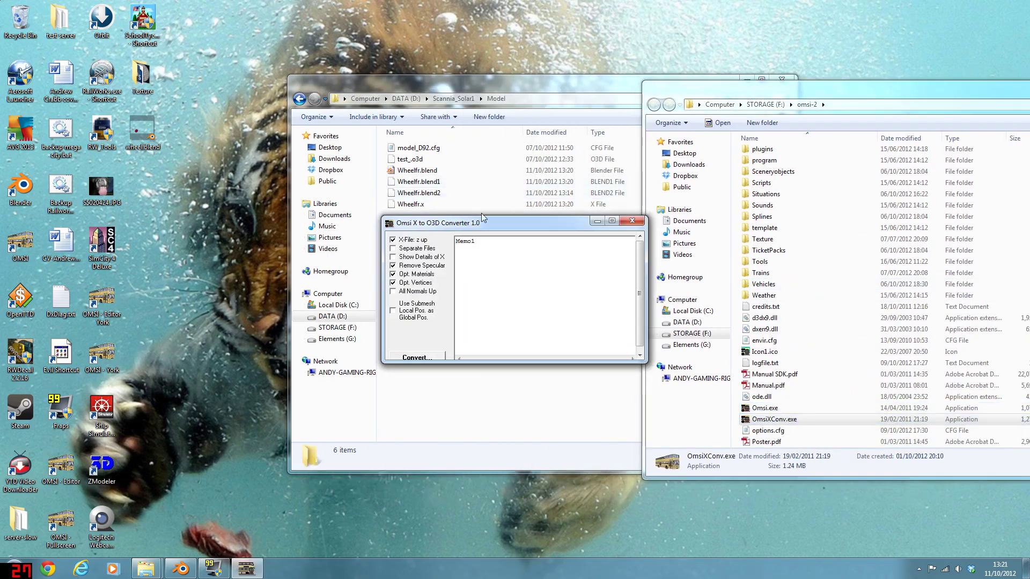
drag(474, 224, 259, 297)
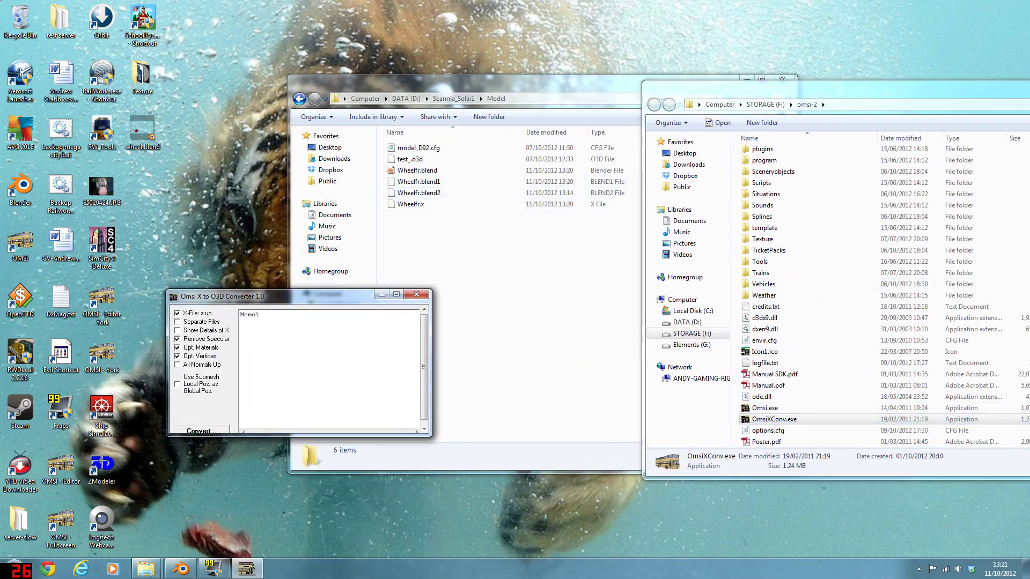
Convert D:\Scannia_Solar1\Model\Wheelfr.x to O3D and close the converter.
click(205, 430)
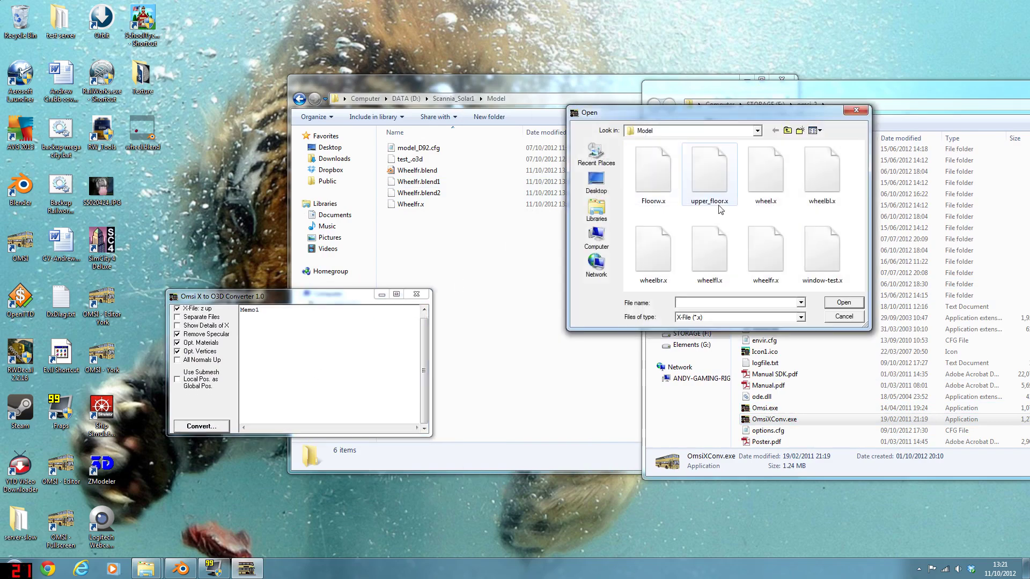
click(787, 131)
click(787, 131)
click(787, 130)
click(787, 130)
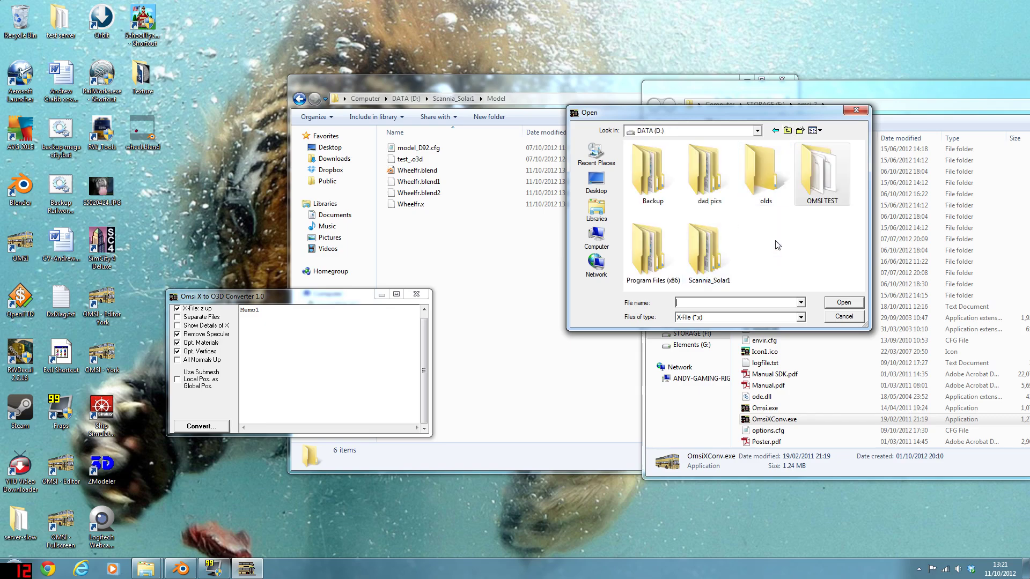
double_click(714, 246)
double_click(643, 159)
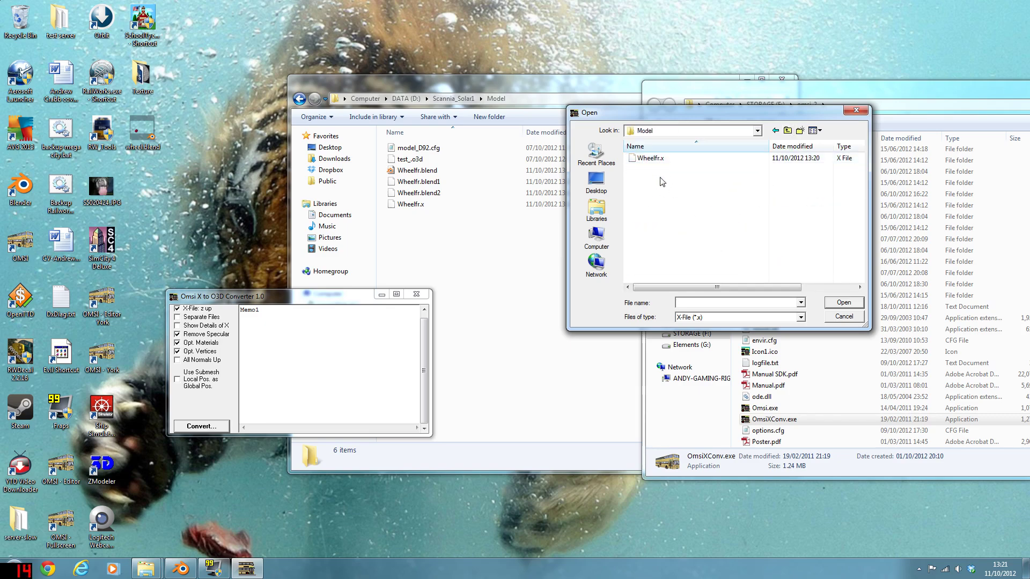
click(650, 158)
click(833, 304)
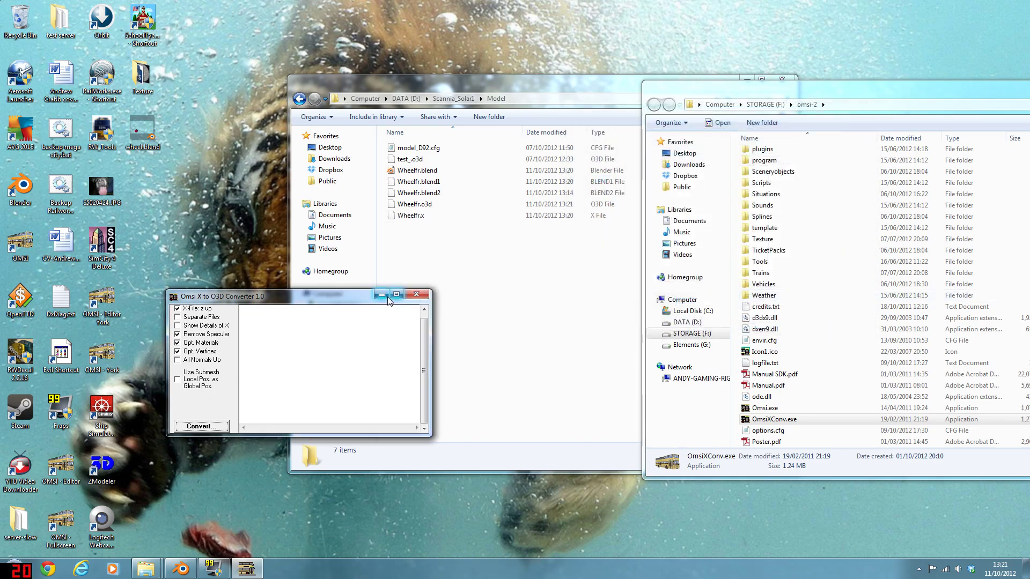
click(416, 294)
Open model_D92.cfg from the Model folder in Notepad.
drag(532, 90, 389, 53)
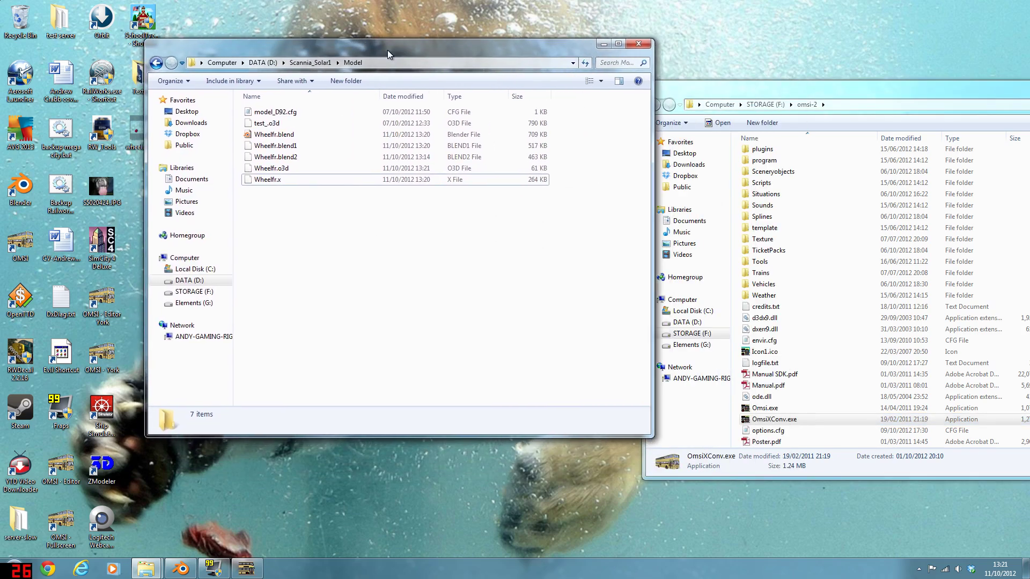
click(399, 171)
right_click(398, 169)
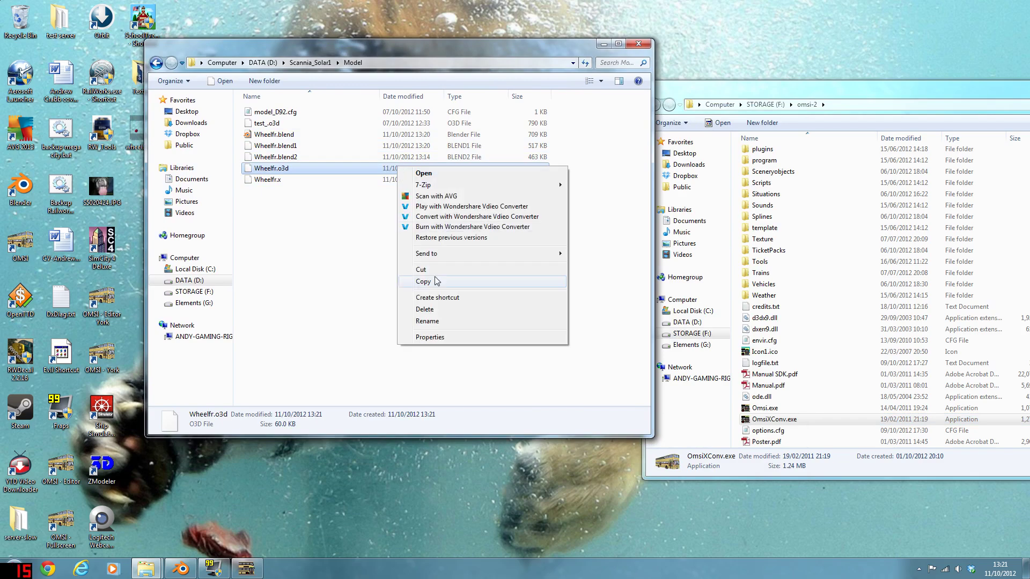
click(301, 267)
click(280, 112)
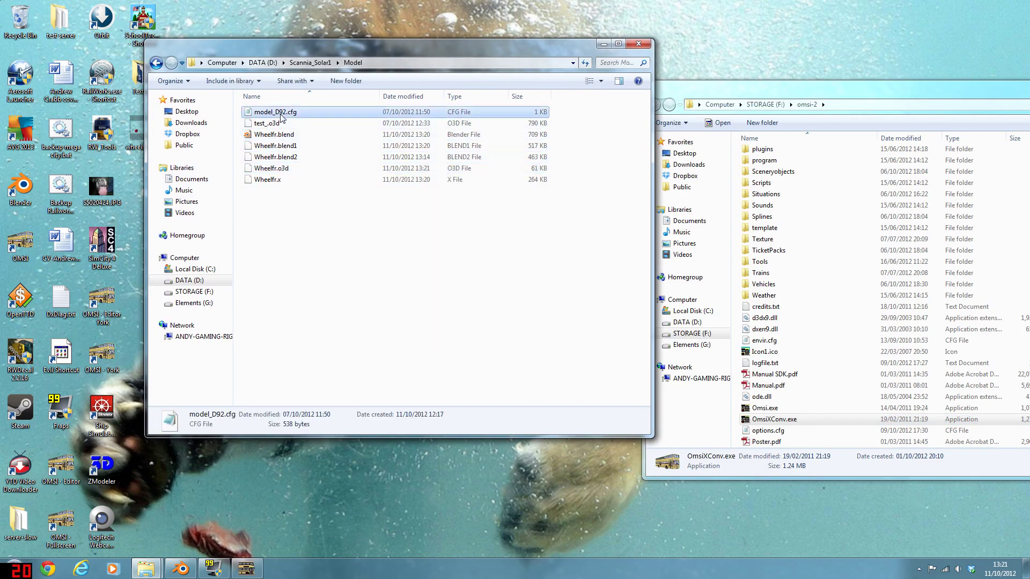
right_click(280, 113)
click(315, 134)
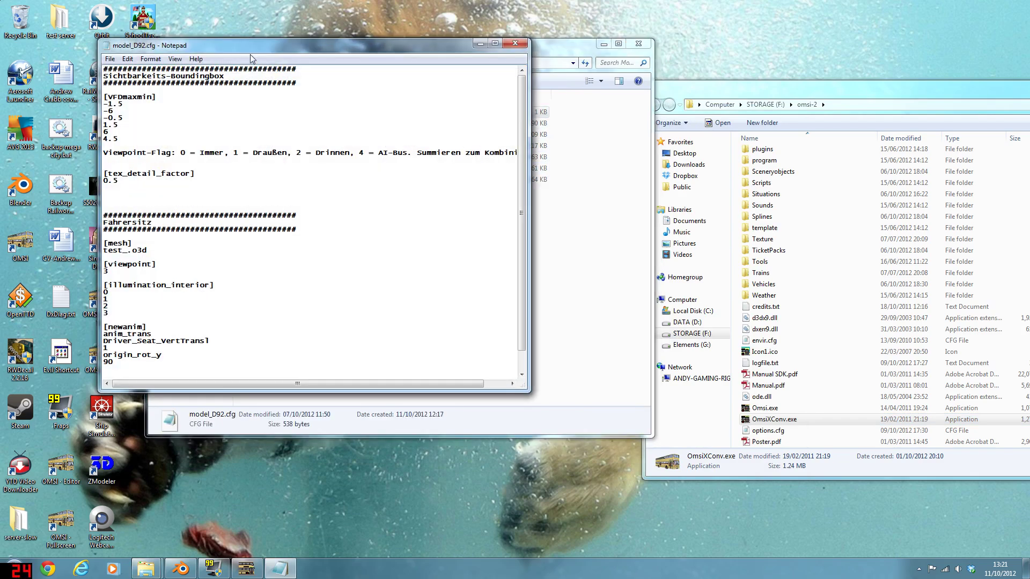
drag(252, 50, 668, 97)
Replace the mesh name test_ with wheelfr under [mesh].
scroll(732, 262, down, 1)
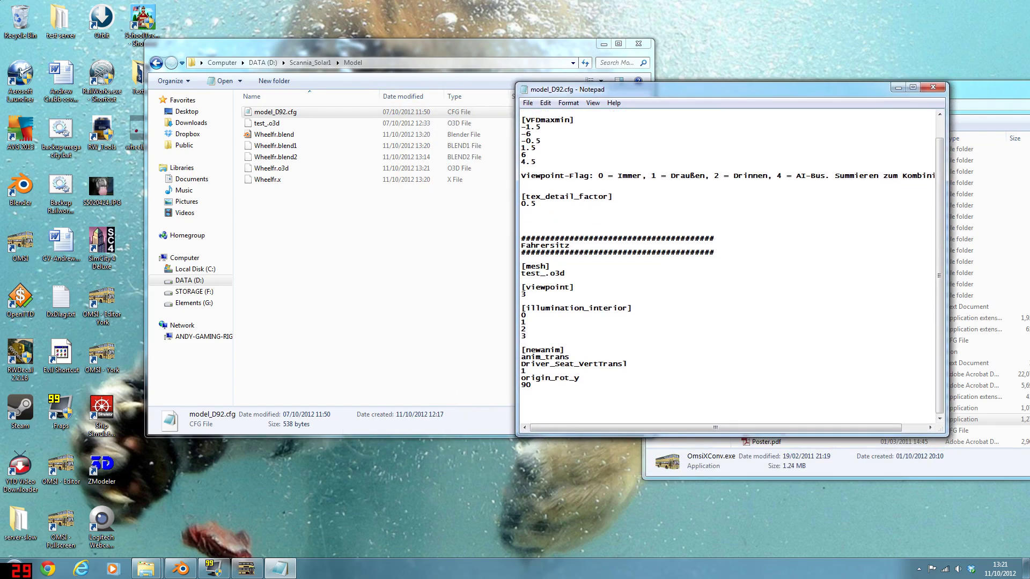
scroll(732, 262, up, 1)
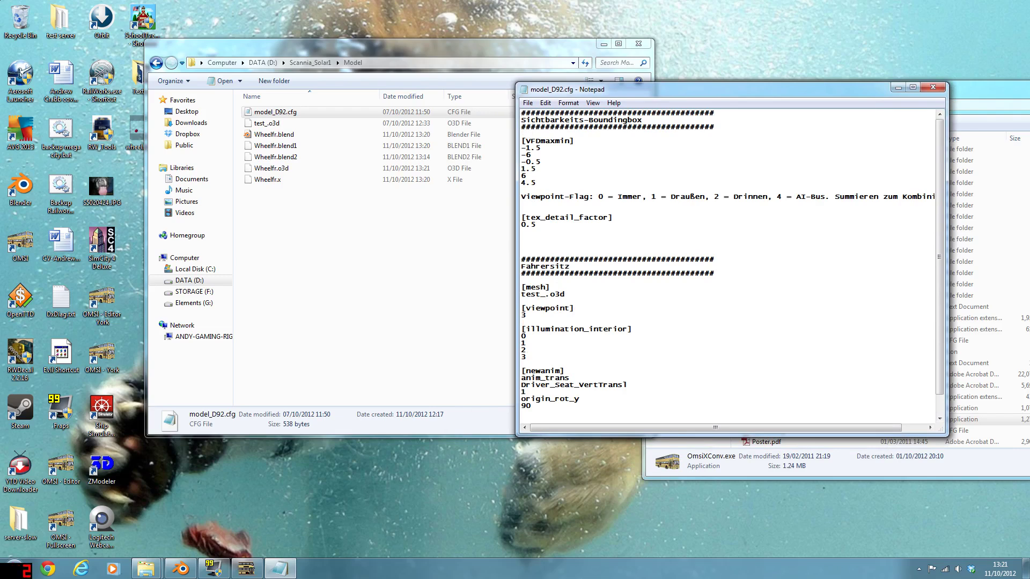
double_click(541, 294)
click(538, 287)
drag(530, 294, 546, 294)
text(wheelfr)
Delete the viewpoint, illumination and animation sections below the mesh entry.
scroll(724, 262, down, 1)
drag(532, 386, 521, 287)
key(Delete)
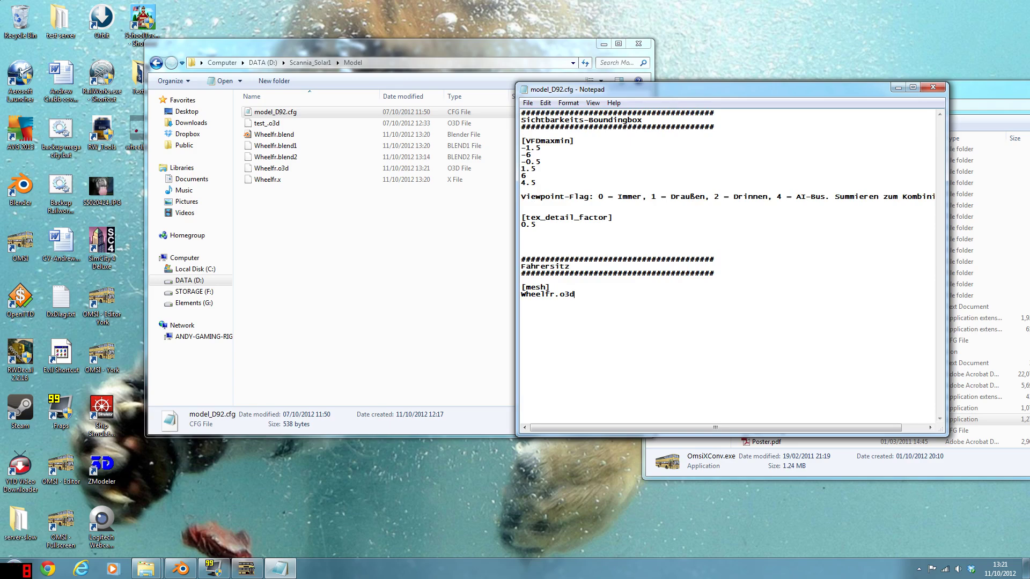
drag(536, 224, 521, 113)
click(521, 322)
Save model_D92.cfg and close Notepad.
click(528, 103)
click(547, 142)
click(926, 89)
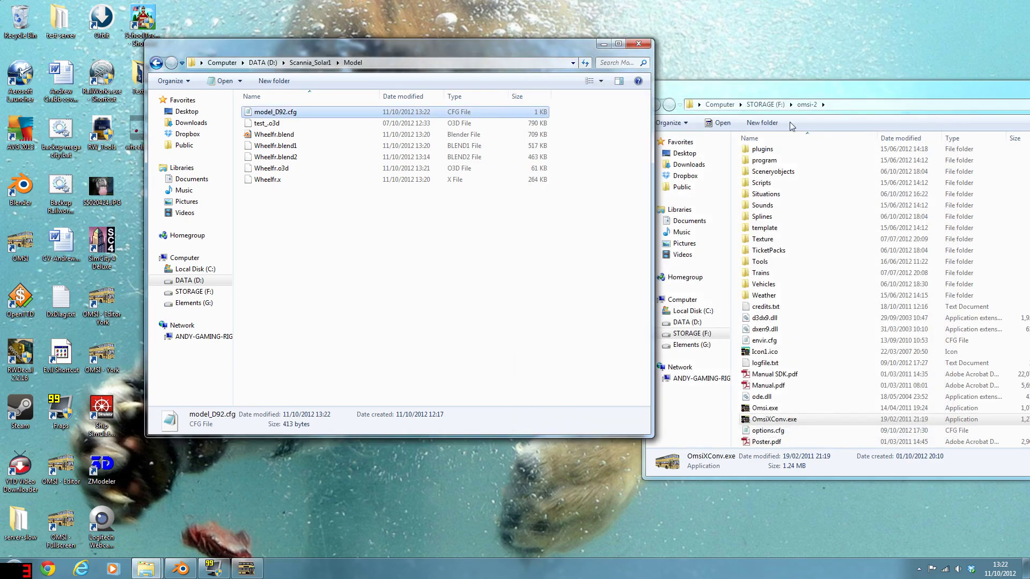
Copy the Scannia_Solar1 folder from the DATA (D:) drive.
click(161, 64)
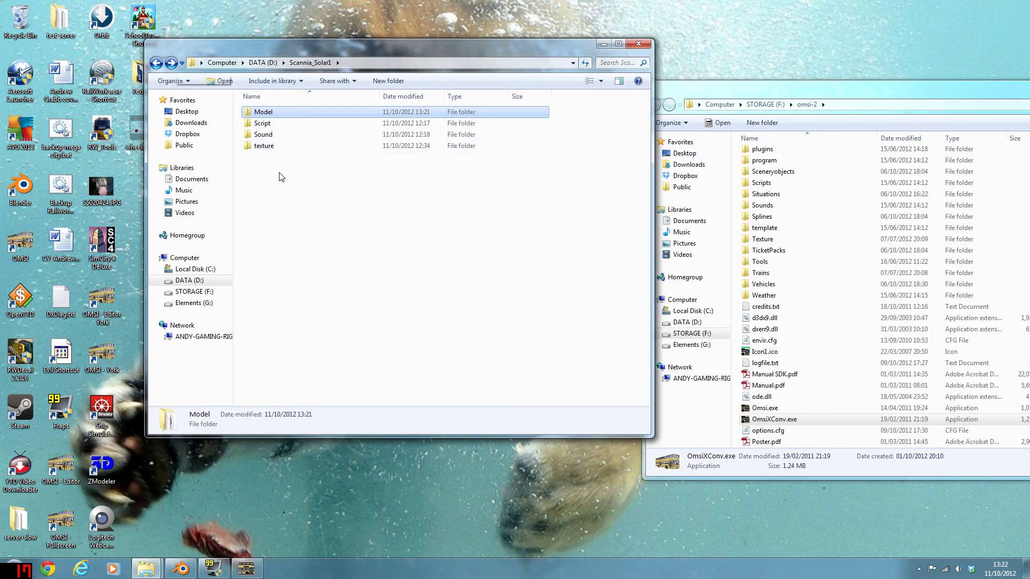
click(263, 63)
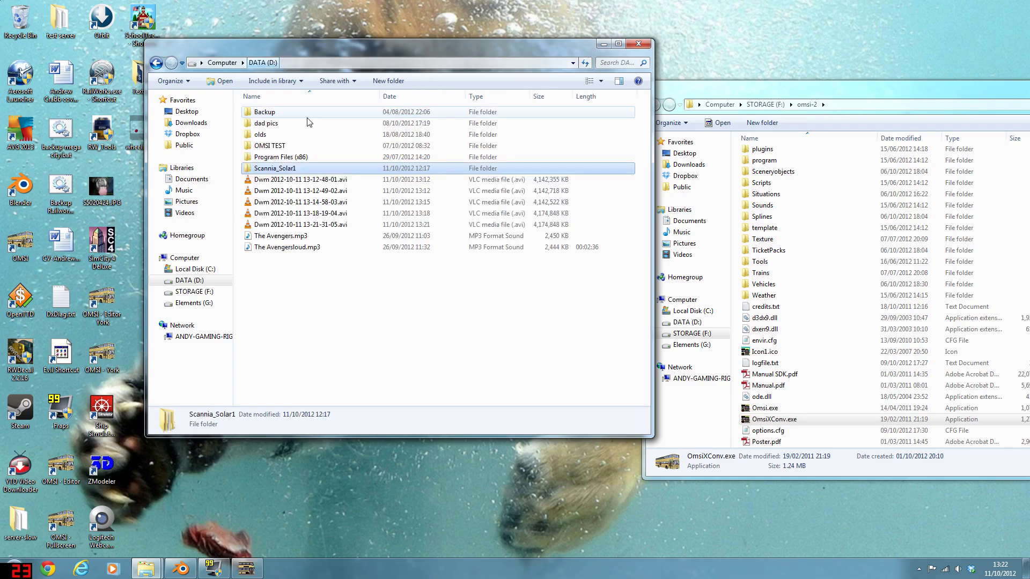
right_click(278, 171)
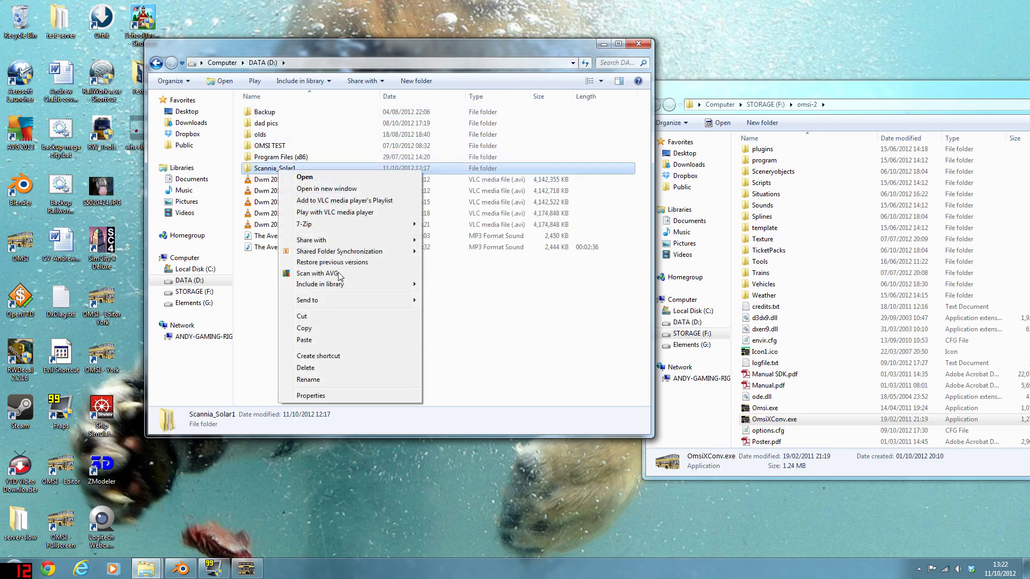
click(309, 330)
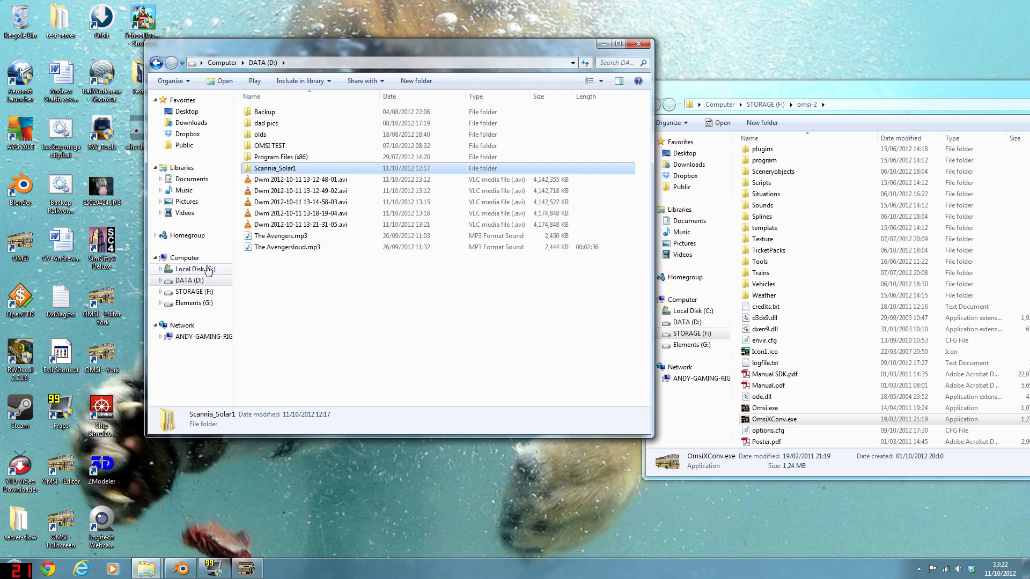
Paste Scannia_Solar1 into the OMSI Vehicles folder on STORAGE (F:).
click(204, 294)
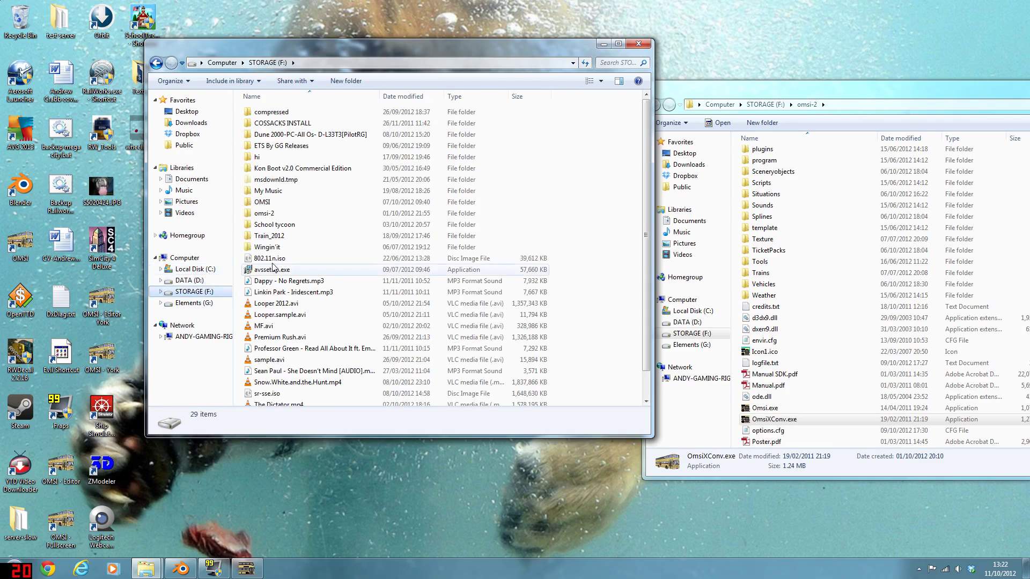
double_click(275, 202)
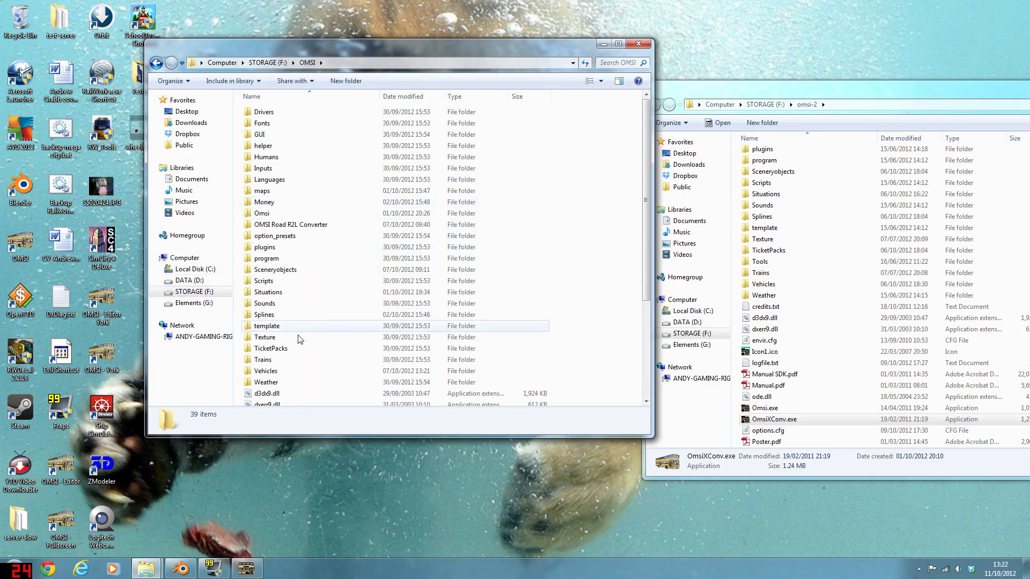
double_click(280, 371)
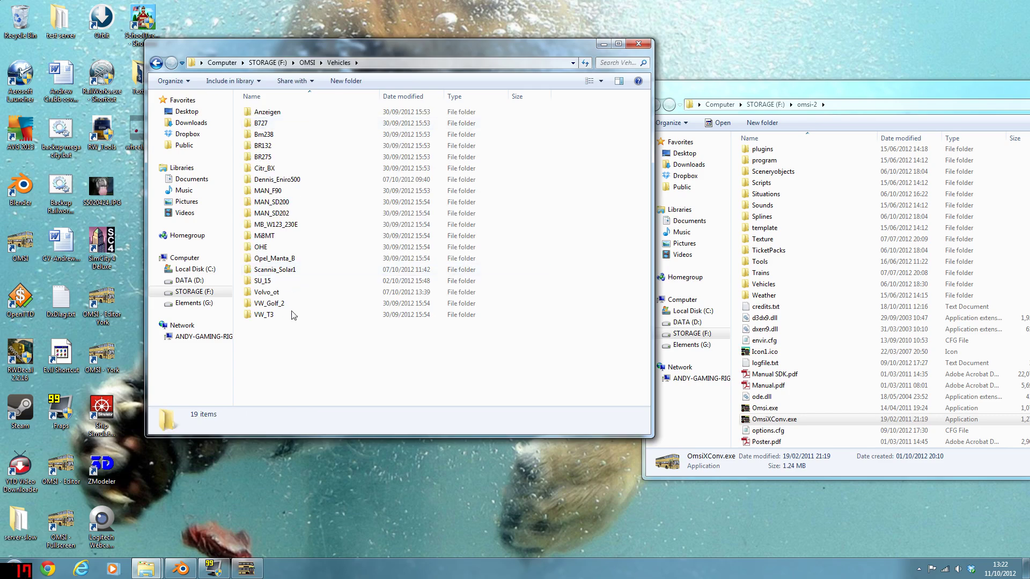
right_click(293, 381)
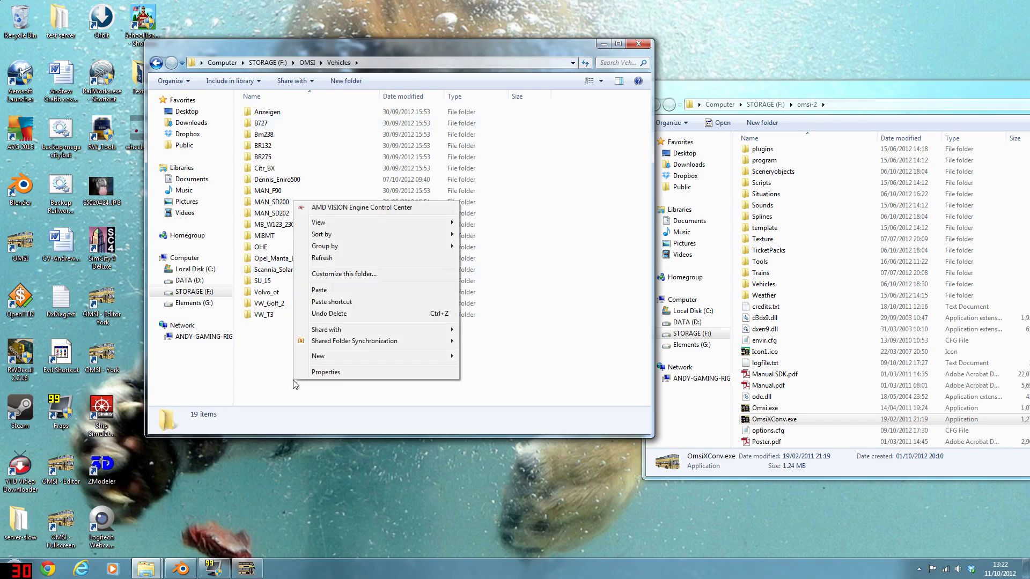
click(324, 290)
Delete all items inside the pasted Scannia_Solar1 folder.
double_click(274, 271)
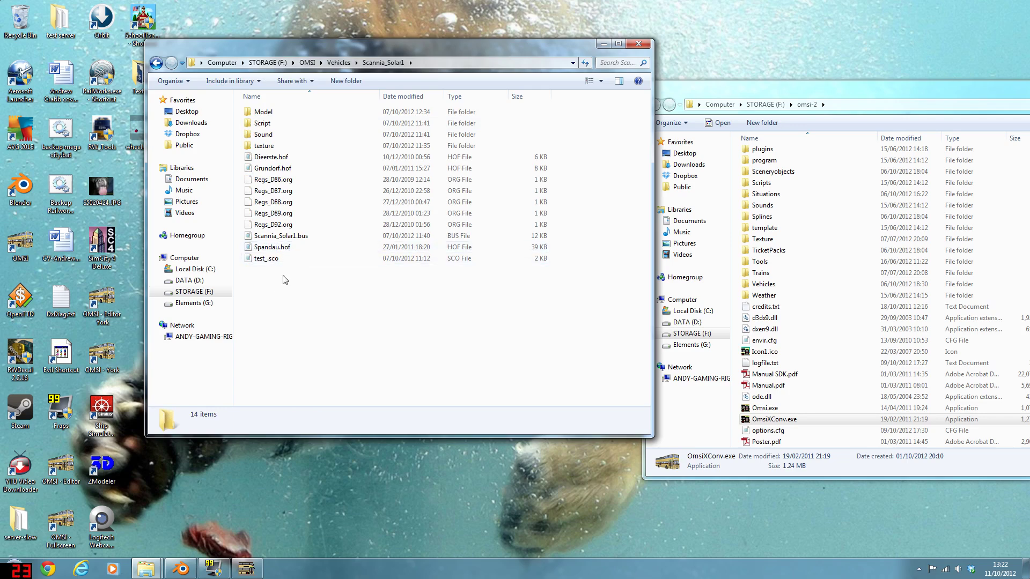
drag(273, 297, 297, 22)
key(Delete)
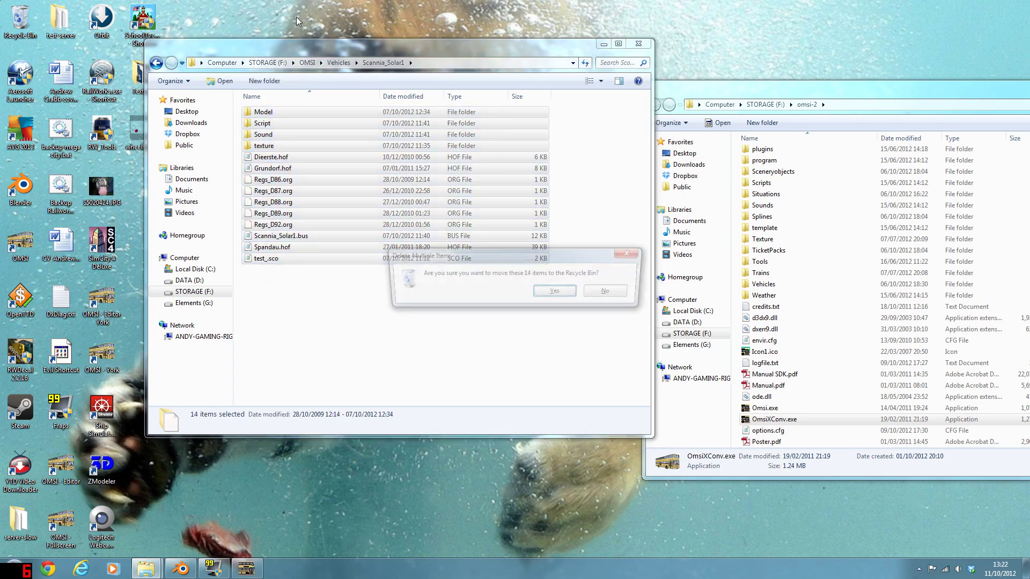
key(Return)
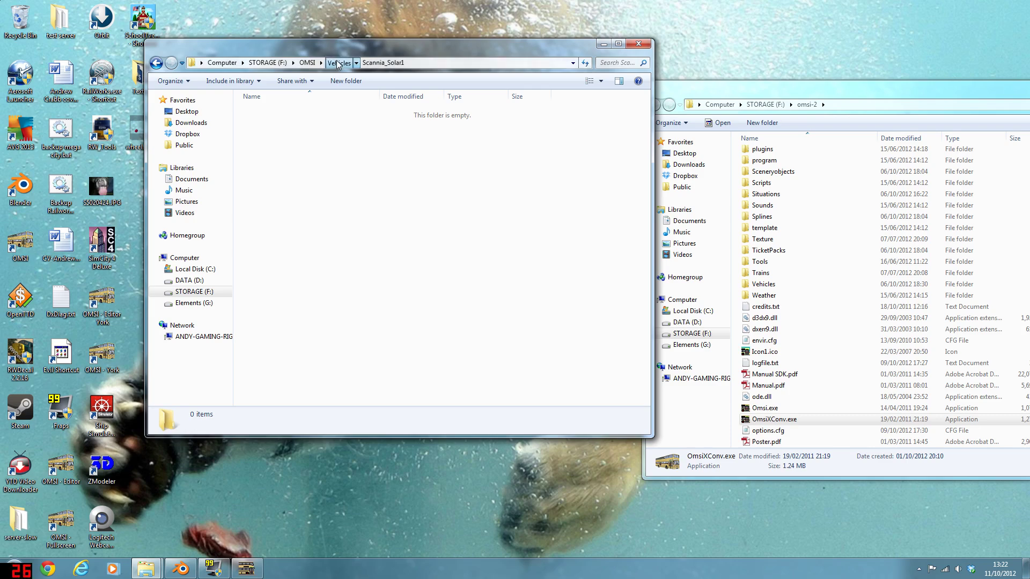
Delete the Scannia_Solar1 folder from Vehicles, then undo to restore it.
click(338, 63)
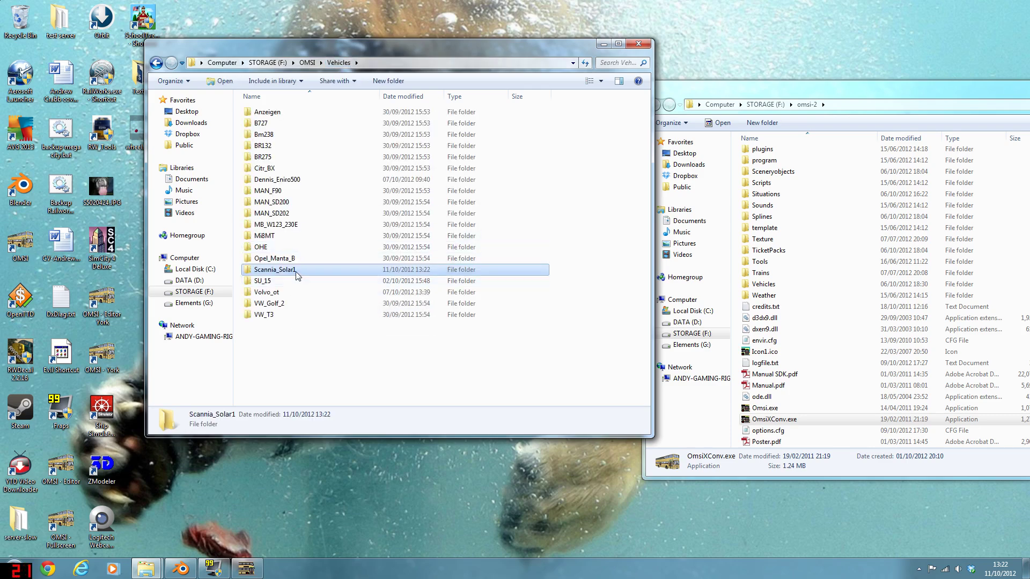
key(Delete)
key(Return)
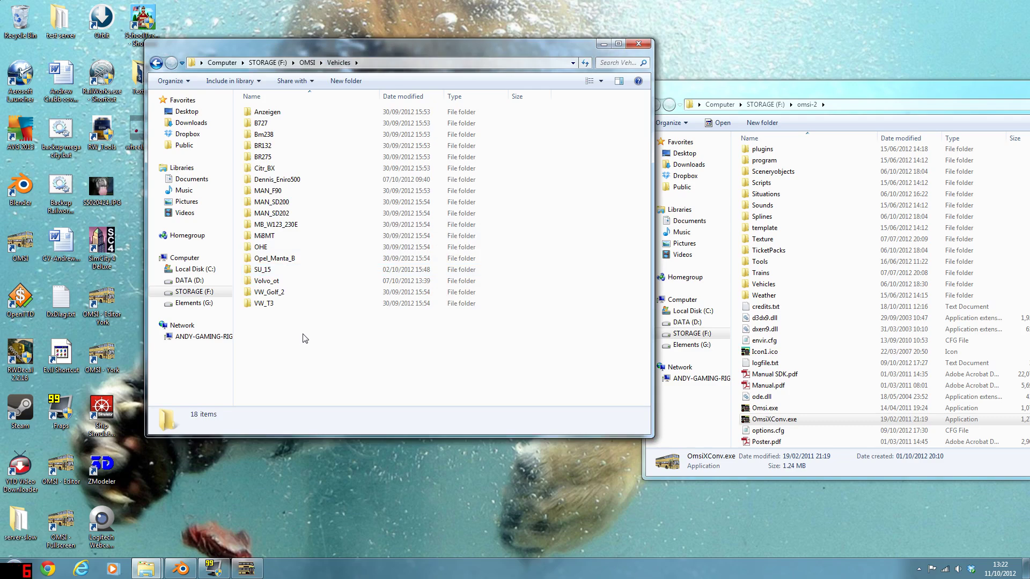
key(ctrl+z)
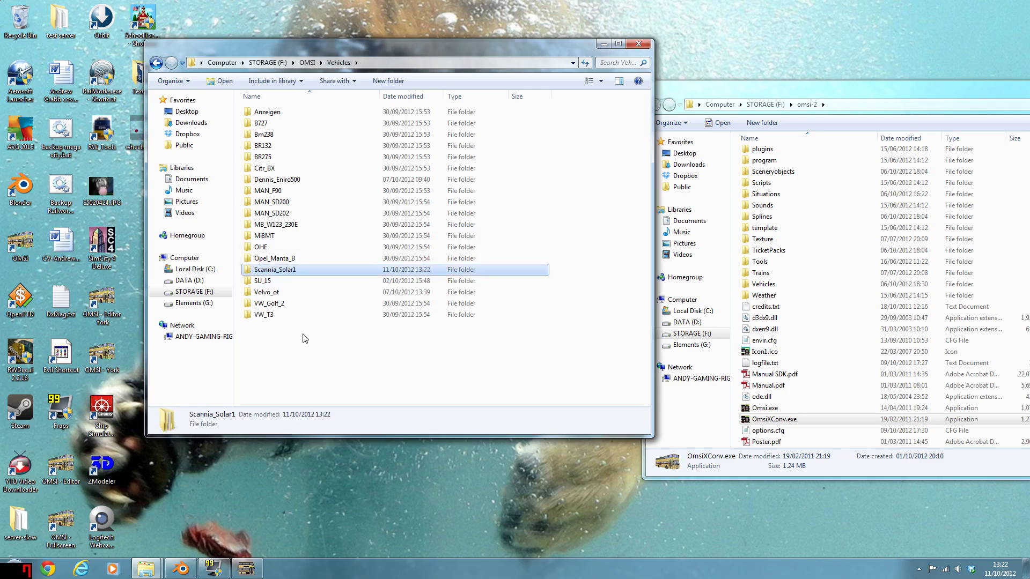
double_click(295, 271)
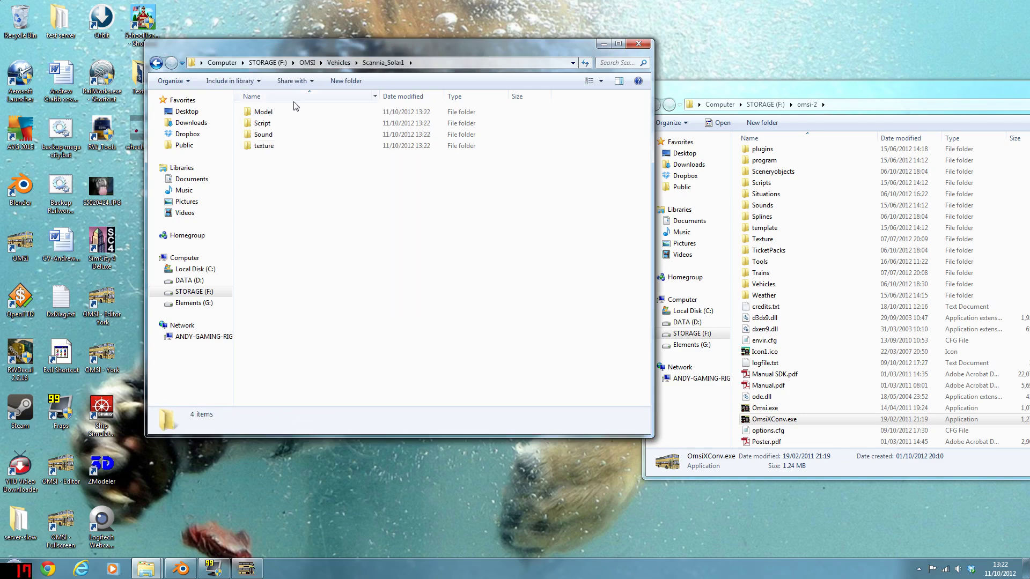
double_click(276, 112)
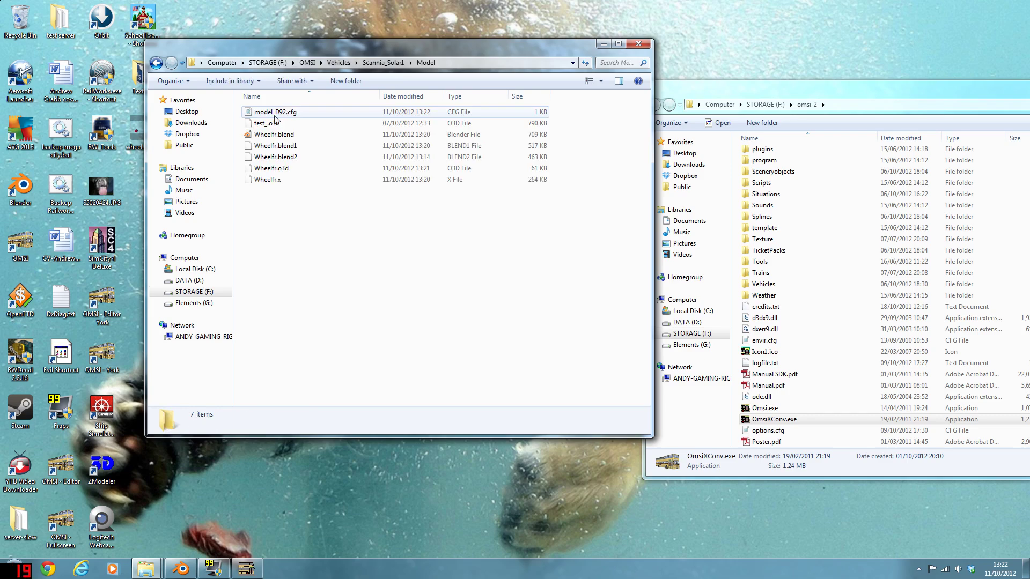
click(156, 63)
click(266, 125)
double_click(266, 125)
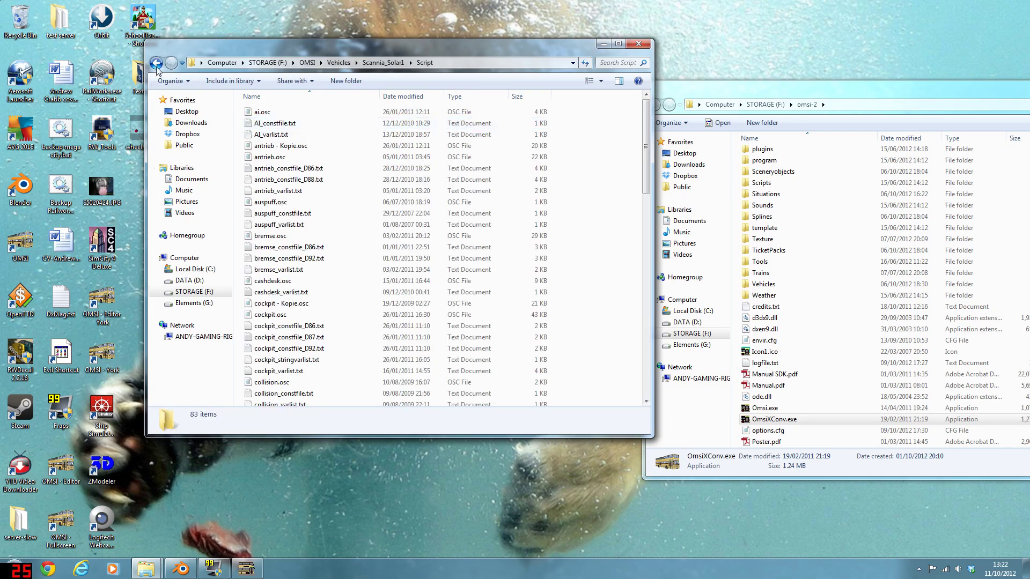
click(156, 63)
click(279, 185)
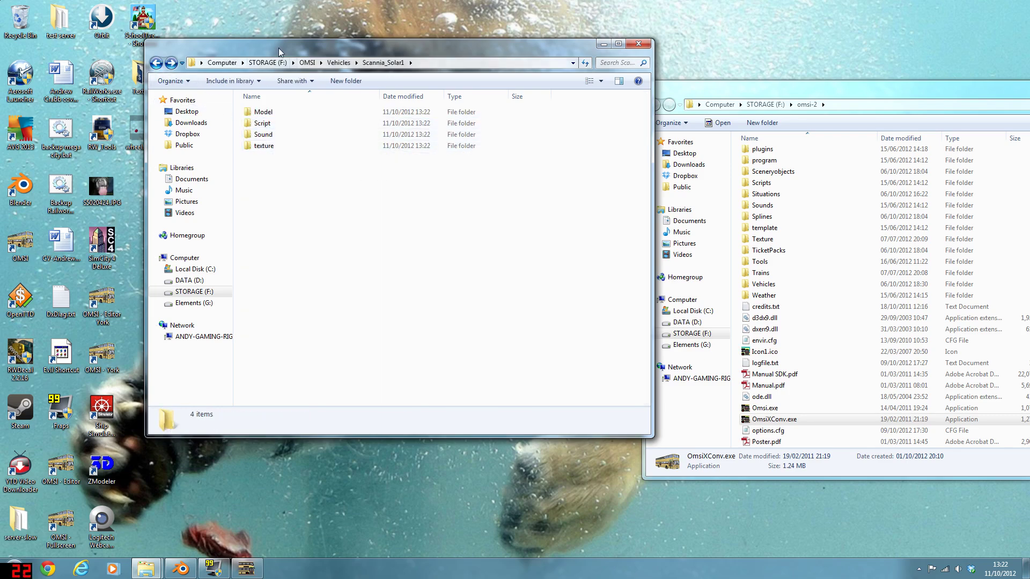
double_click(263, 112)
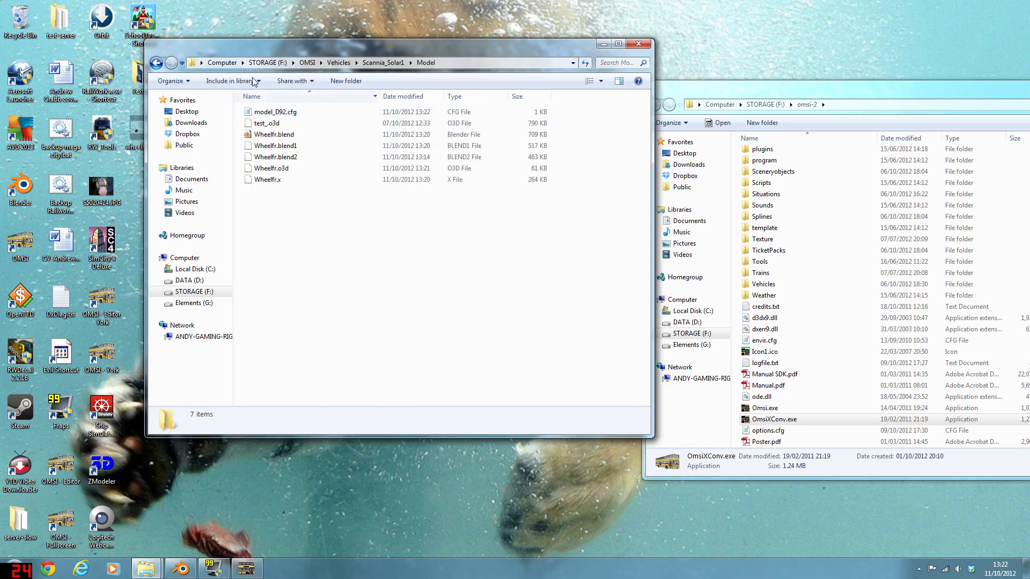
click(156, 63)
click(338, 63)
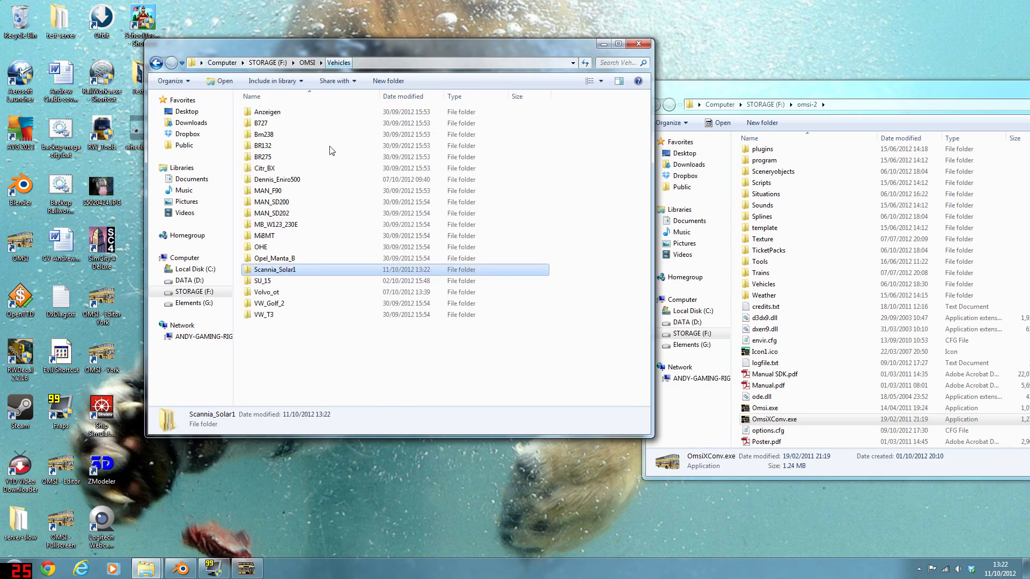
Copy MAN_D92.bus from the MAN_SD202 folder.
double_click(283, 213)
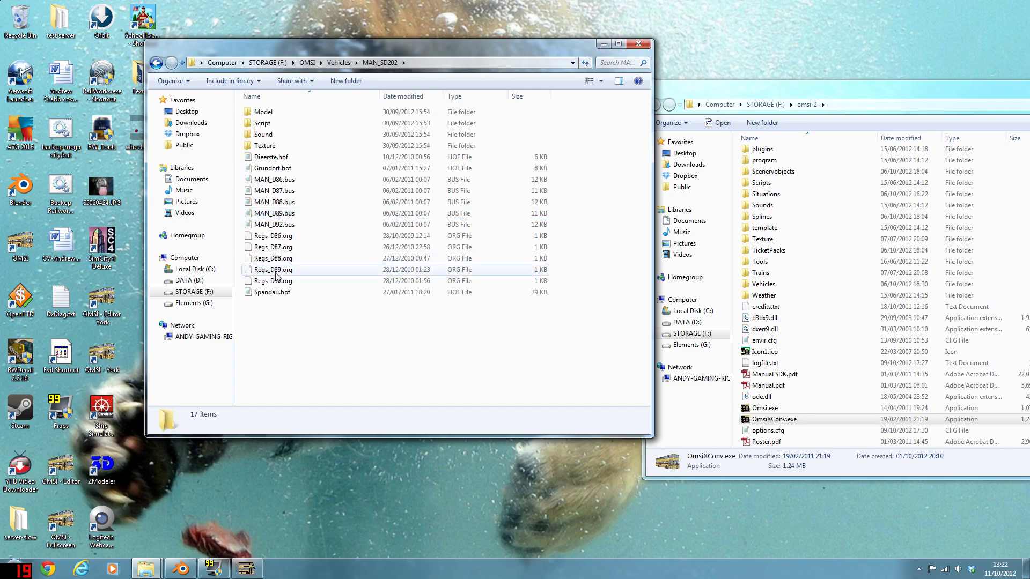
right_click(280, 225)
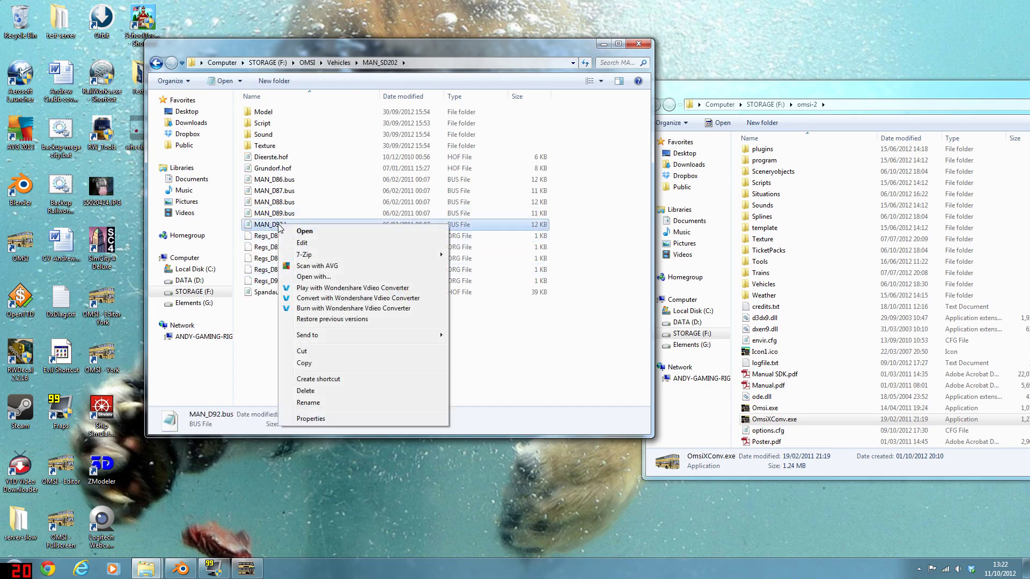
click(304, 363)
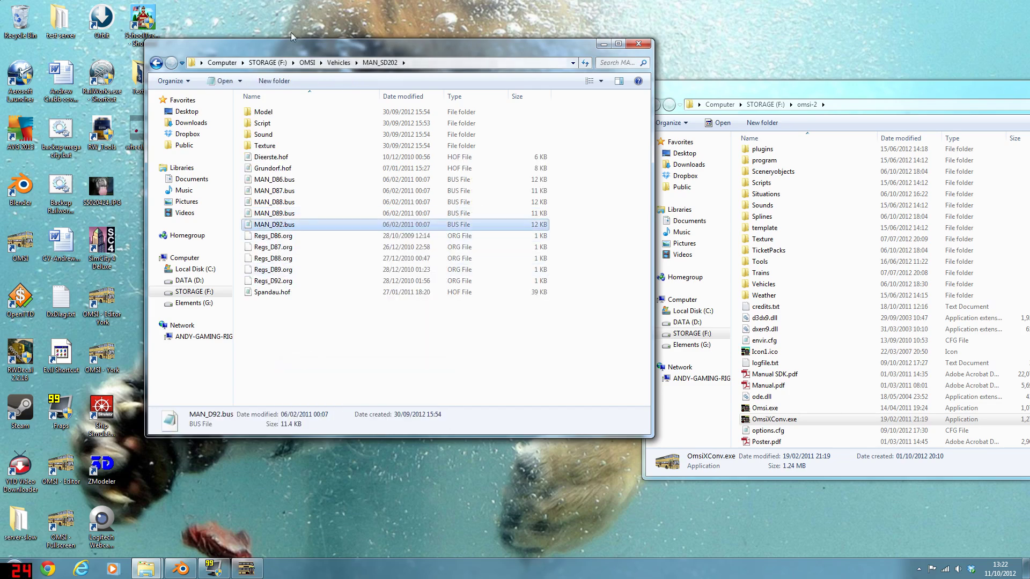
Paste the bus file into the Scannia_Solar1 folder.
click(337, 62)
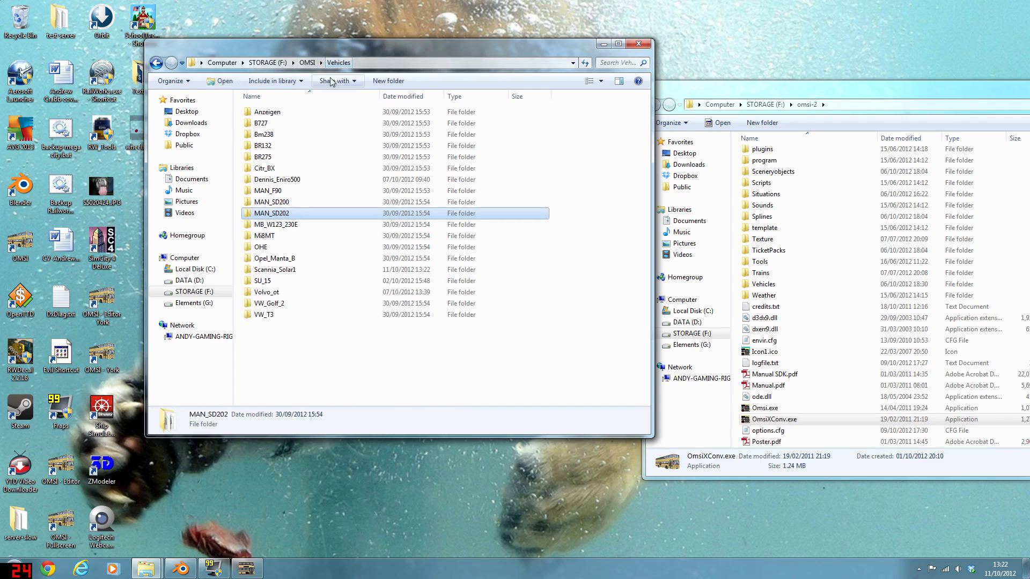
double_click(278, 269)
right_click(279, 269)
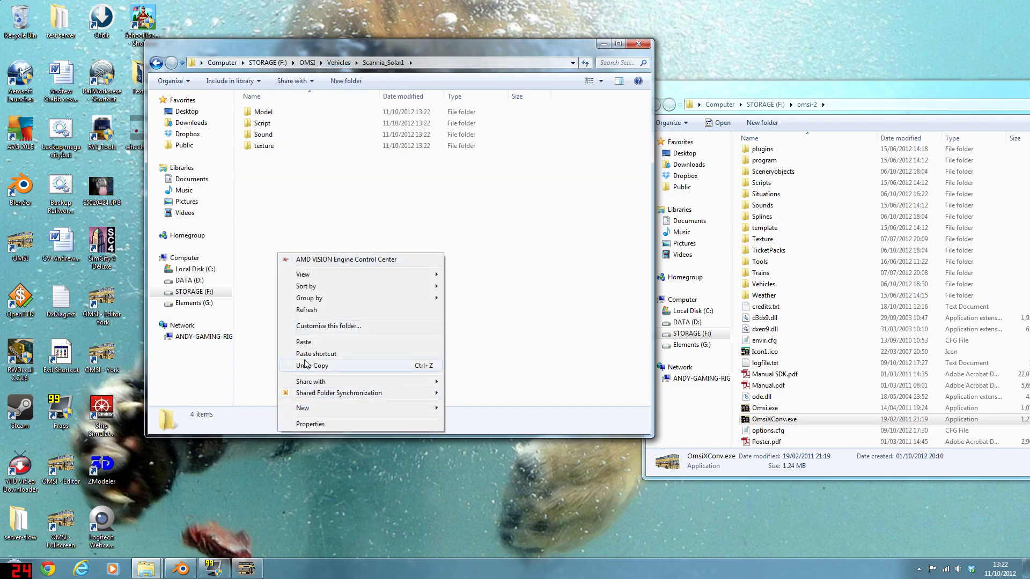
click(301, 342)
Rename the pasted file to wheel.bus and open it in Notepad.
right_click(275, 159)
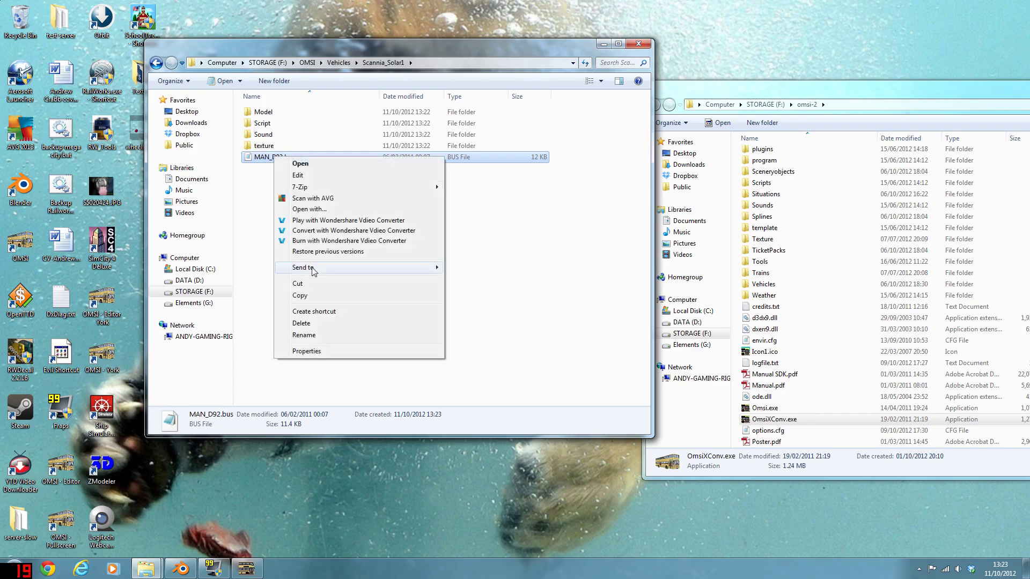
click(300, 338)
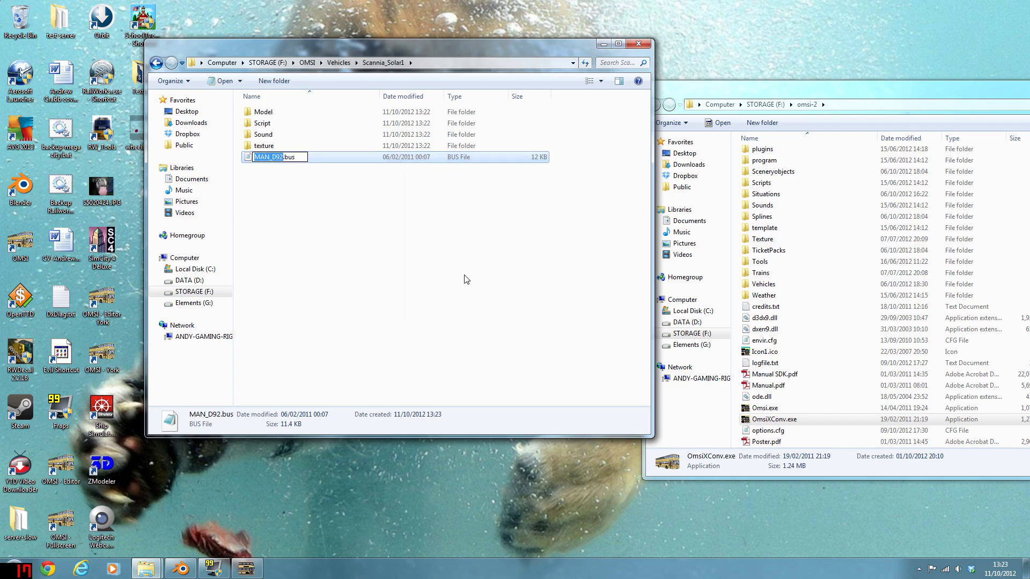
text(wheel)
key(Return)
right_click(377, 158)
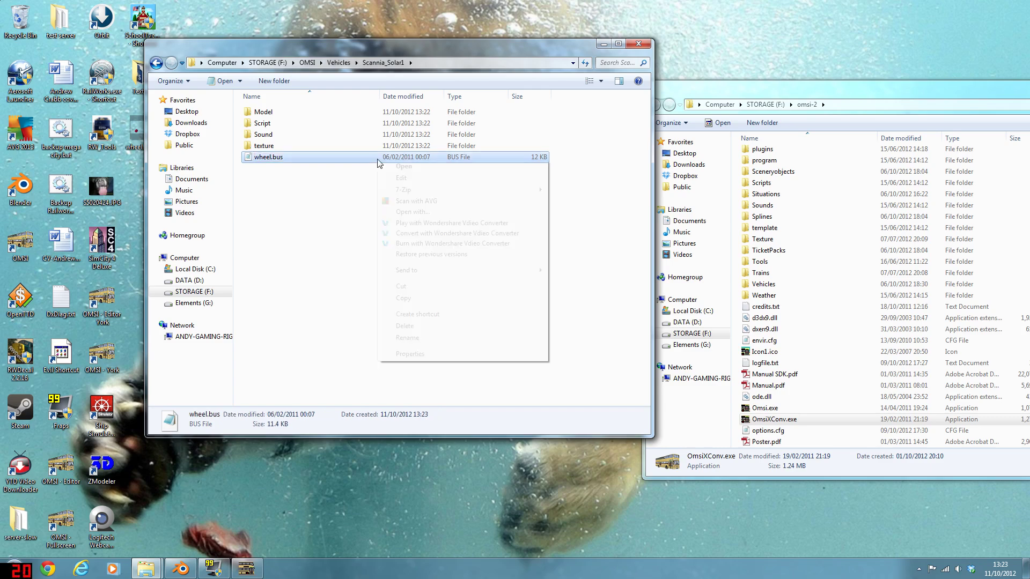
click(410, 177)
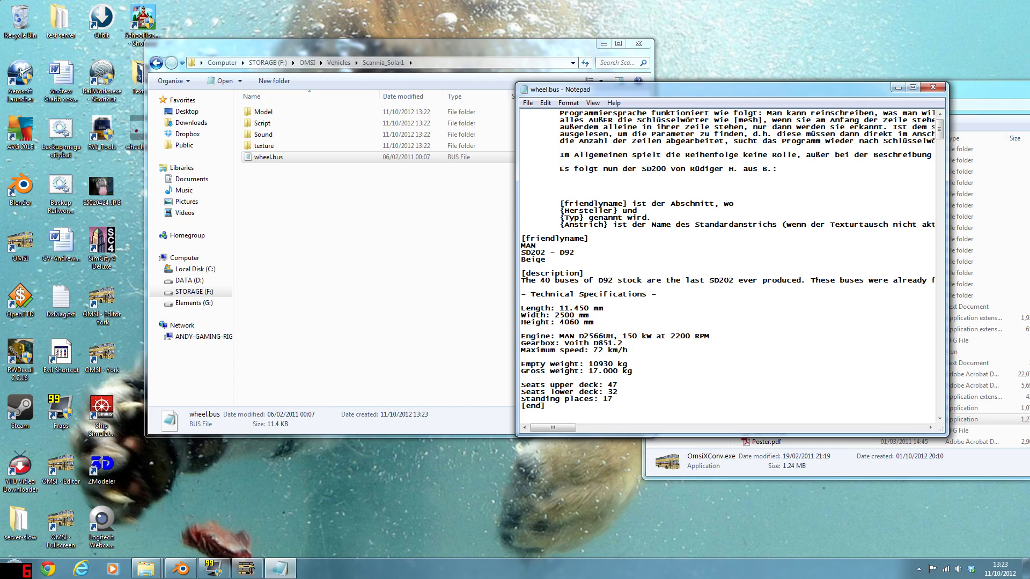
Widen Notepad and retype the [friendlyname] lines as wheel, youtube and black.
drag(517, 298, 310, 298)
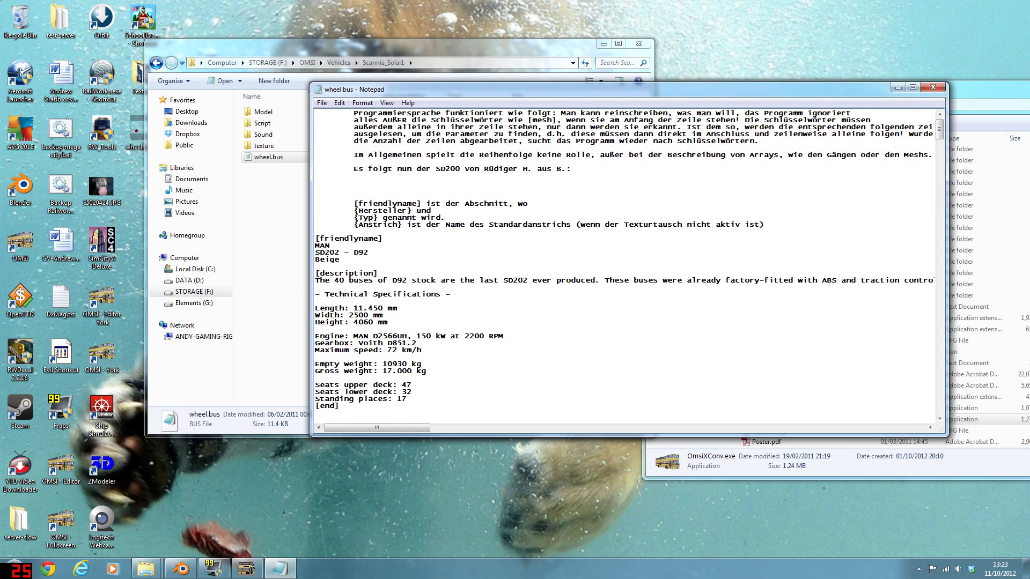
double_click(322, 245)
text(W)
drag(369, 252, 290, 256)
text(youtube)
scroll(382, 189, down, 6)
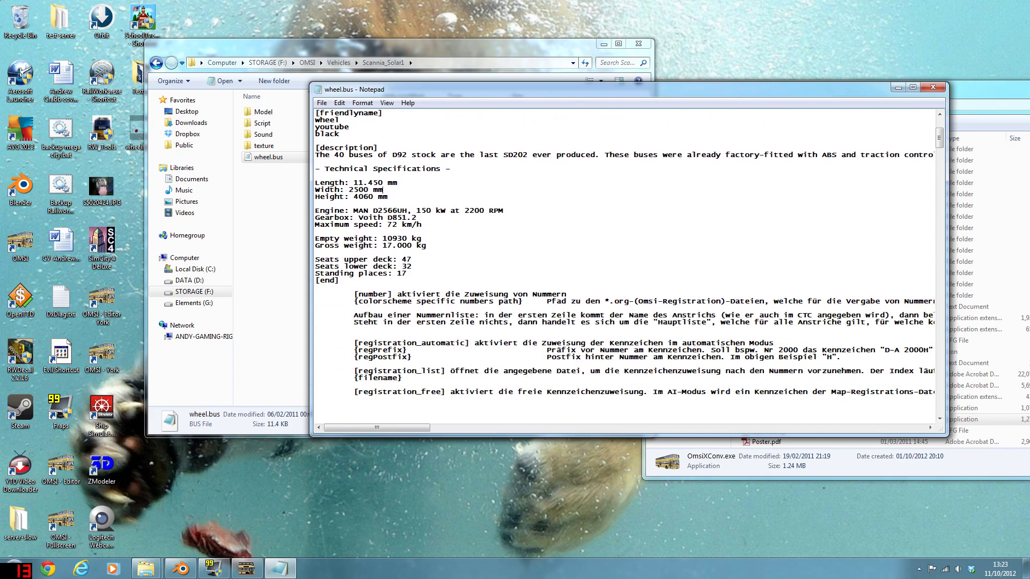
drag(357, 155, 406, 350)
scroll(406, 350, down, 8)
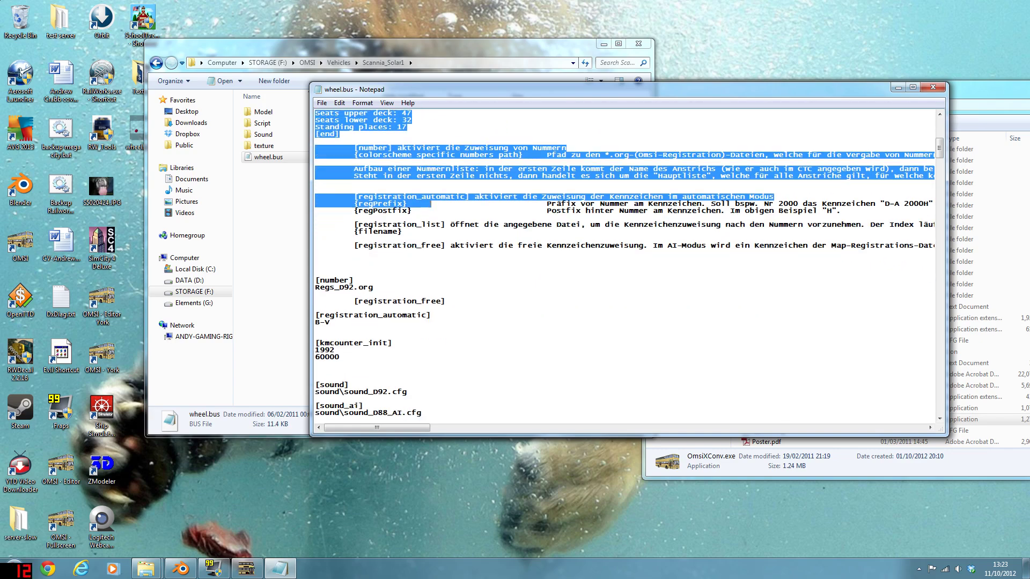
scroll(373, 287, down, 1)
drag(330, 267, 374, 266)
click(373, 267)
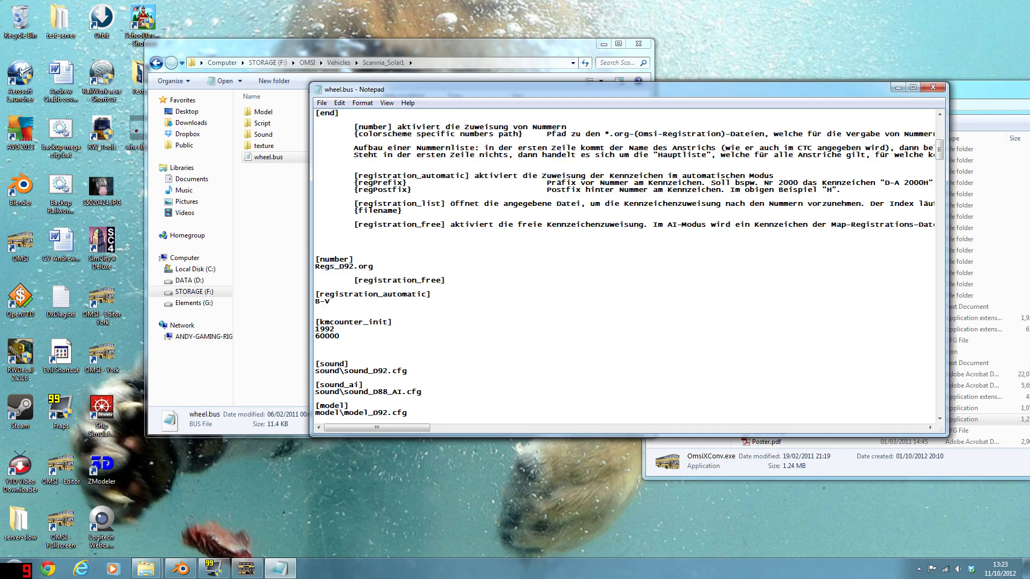
scroll(373, 267, down, 3)
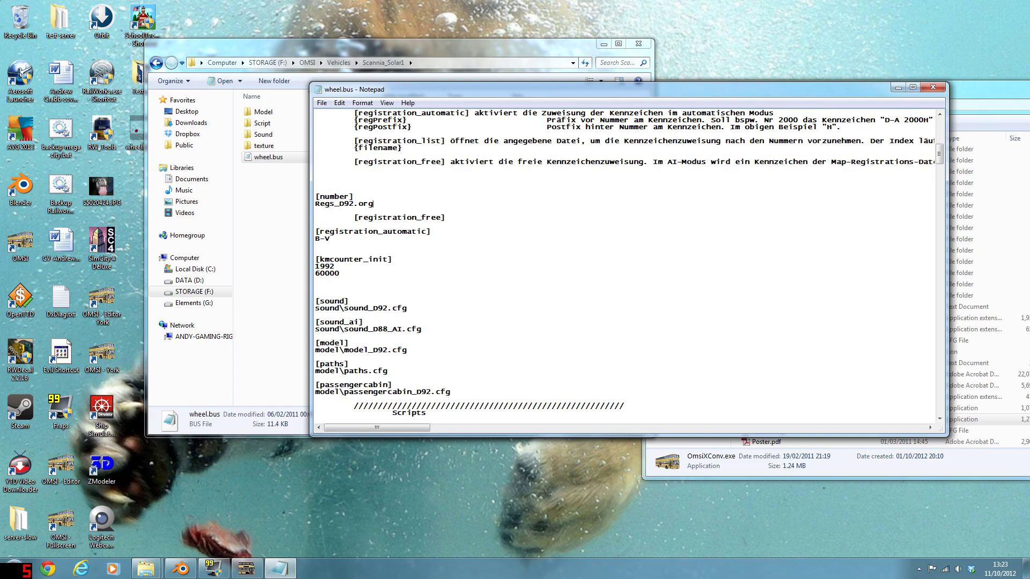
drag(324, 308, 407, 308)
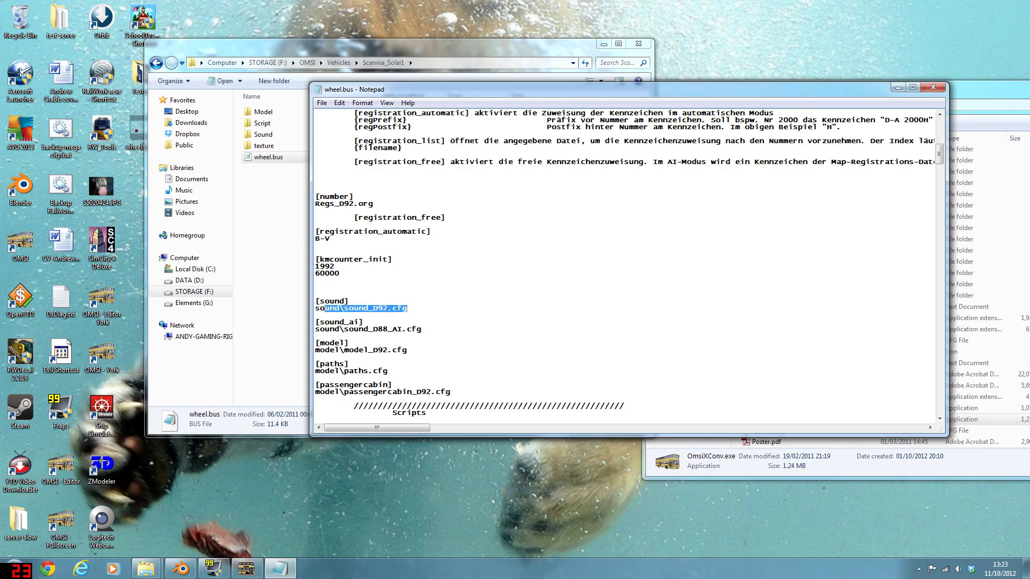
drag(330, 328, 422, 329)
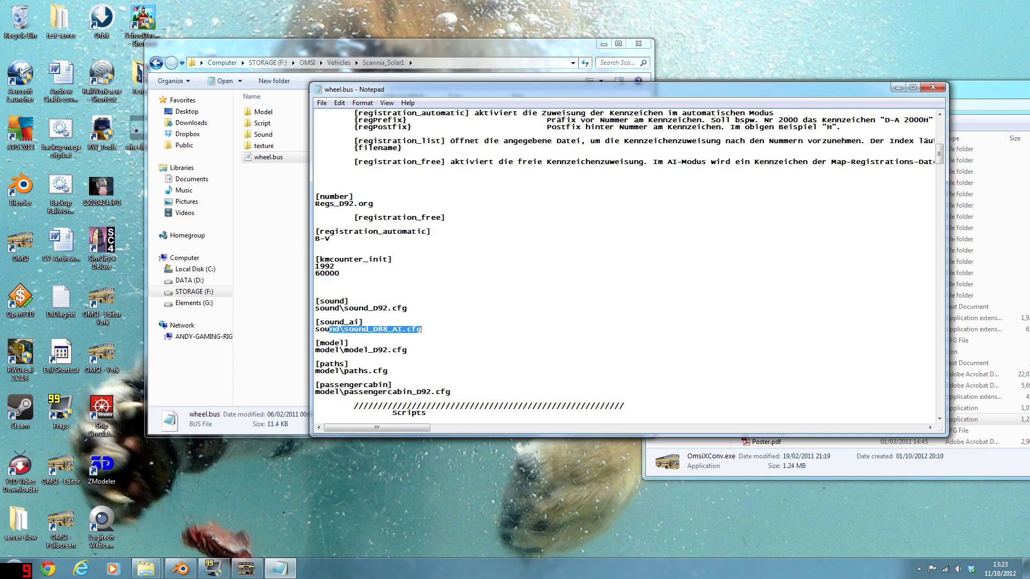
click(364, 321)
scroll(363, 322, down, 1)
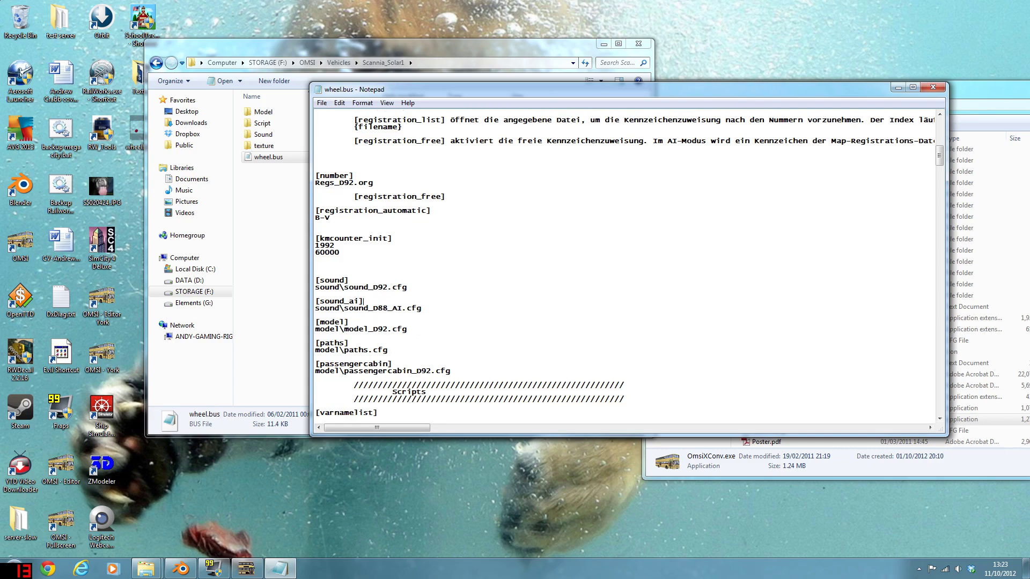
drag(325, 328, 407, 329)
key(Right)
drag(328, 349, 451, 371)
key(Right)
key(Right)
scroll(469, 263, down, 6)
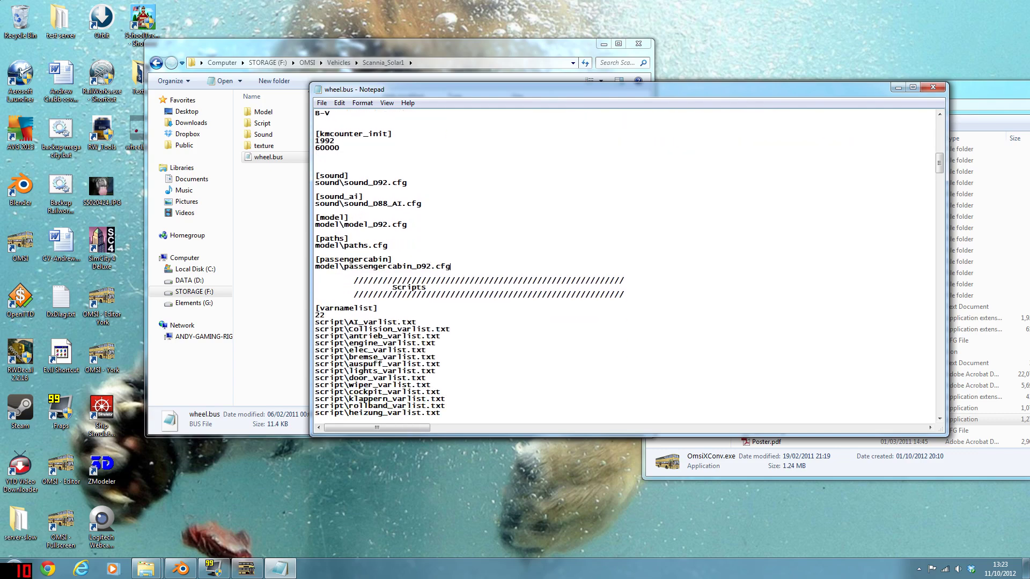
scroll(469, 263, down, 20)
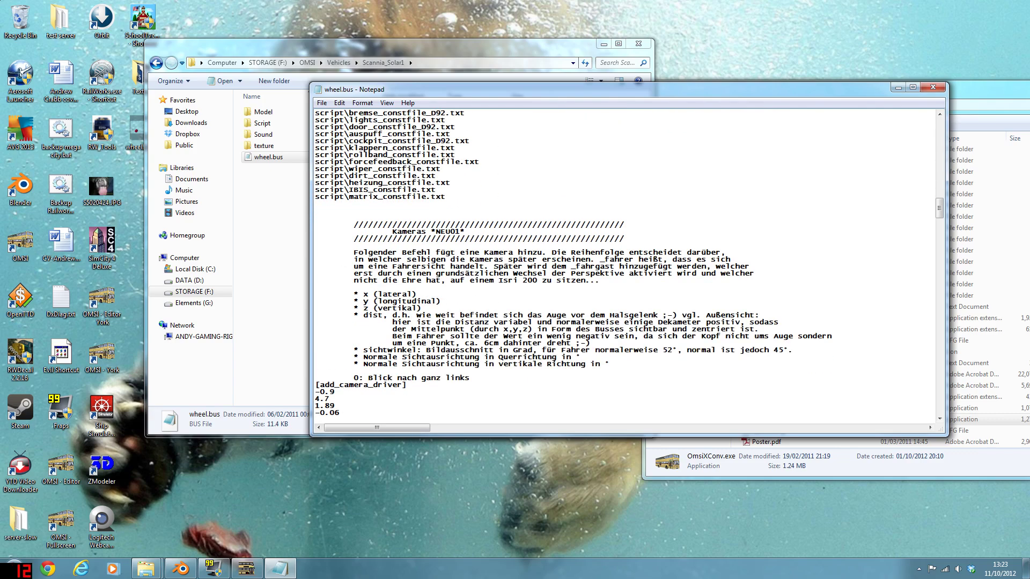
scroll(469, 262, down, 20)
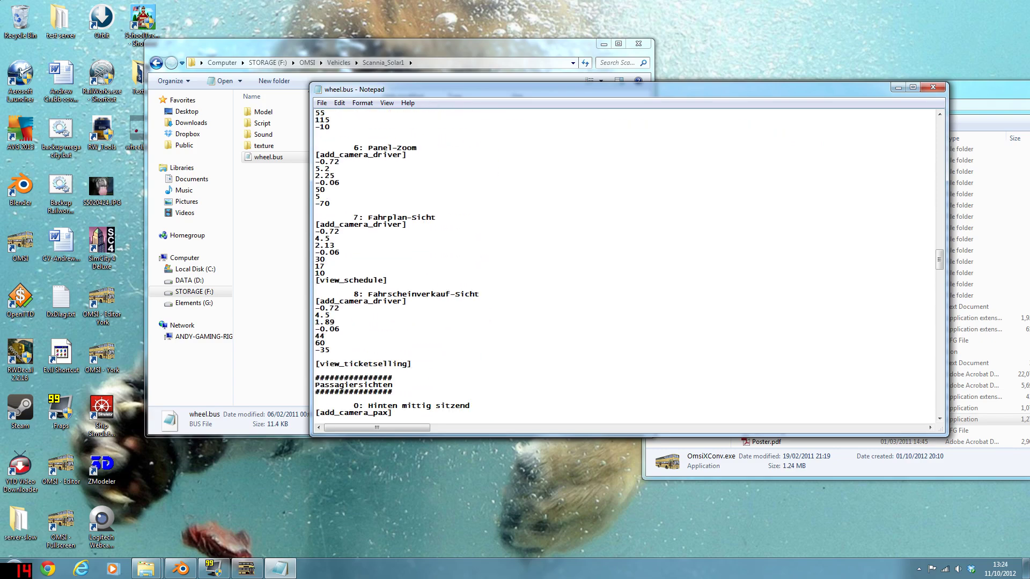
scroll(470, 263, down, 20)
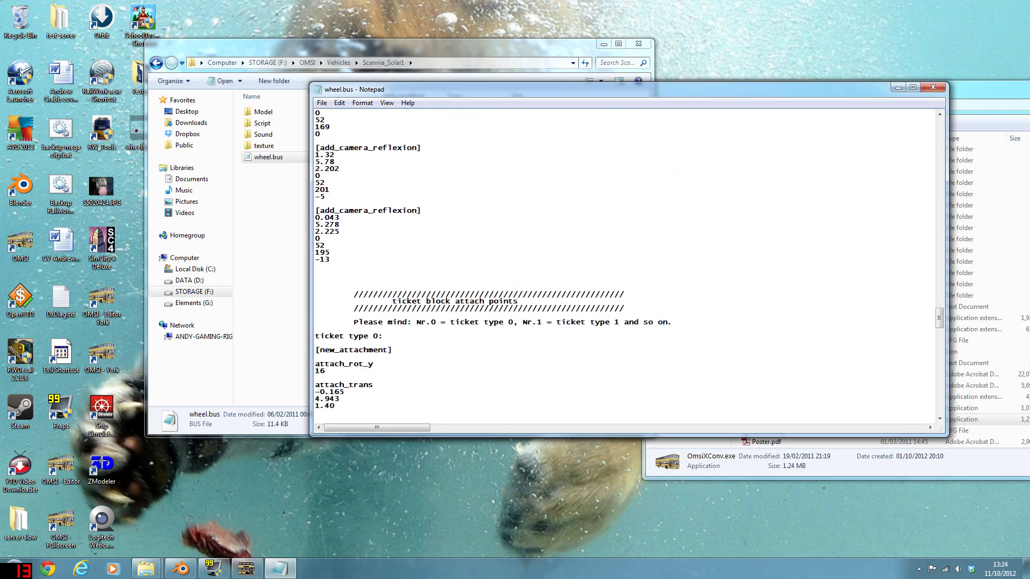
scroll(469, 263, down, 14)
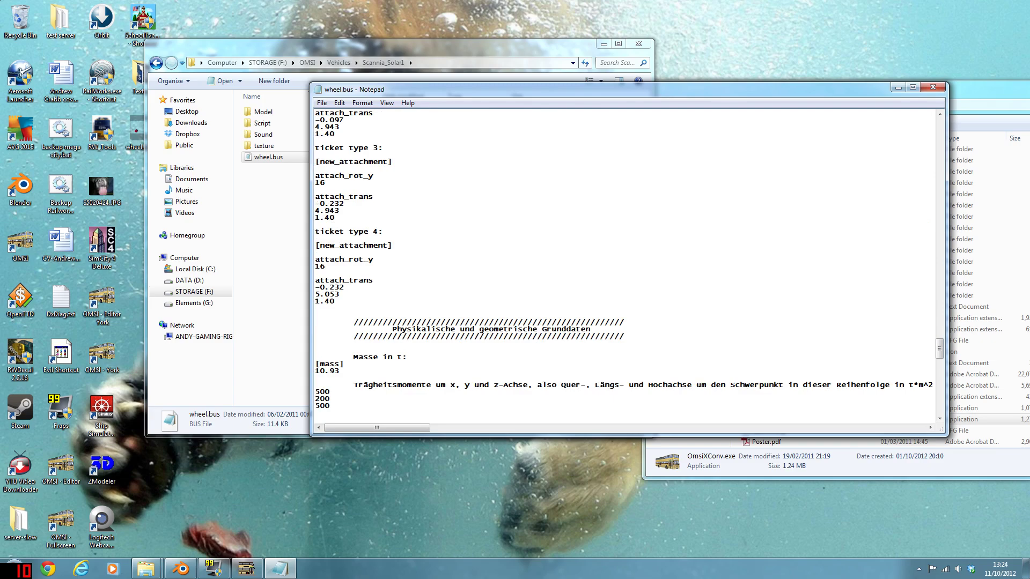
scroll(469, 263, down, 12)
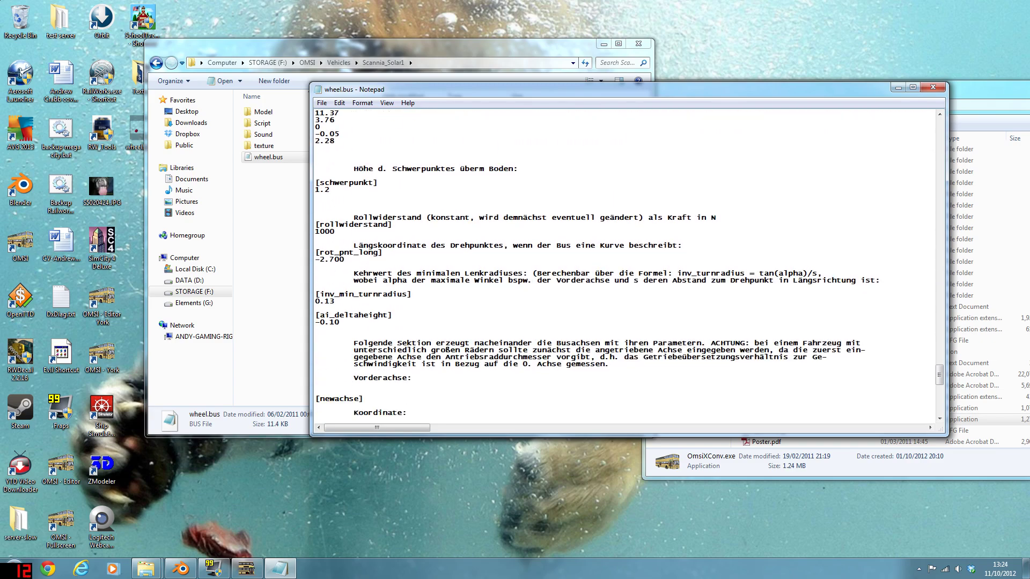
scroll(470, 263, down, 10)
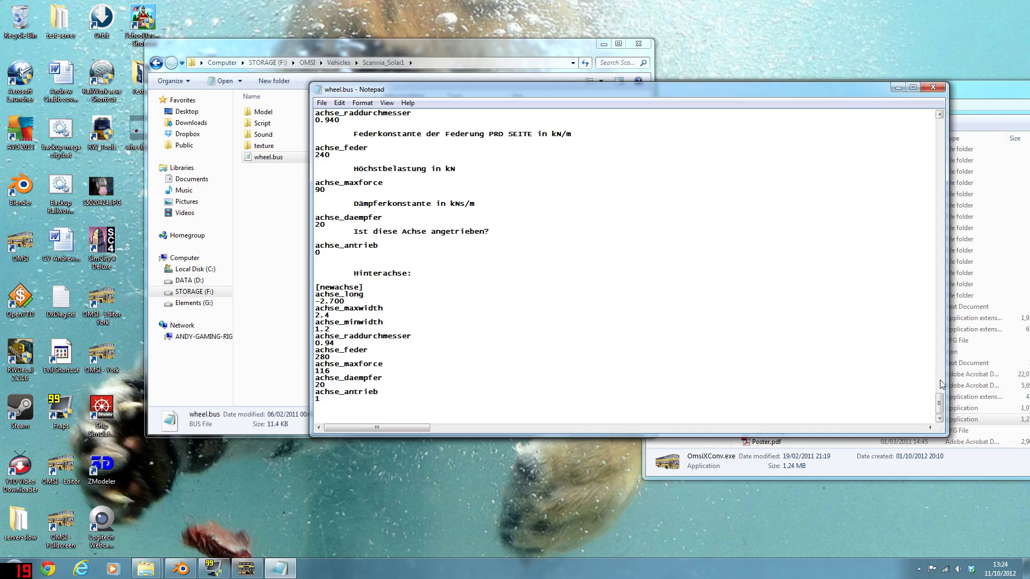
drag(938, 406, 939, 114)
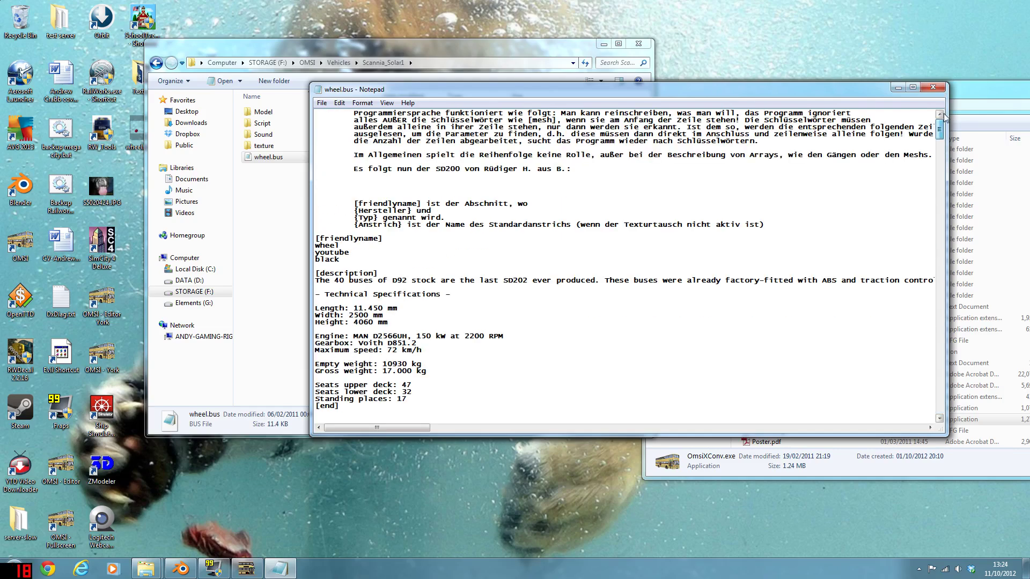
Save wheel.bus and highlight its model path, model\model_D92.cfg, on the [model] line.
click(322, 103)
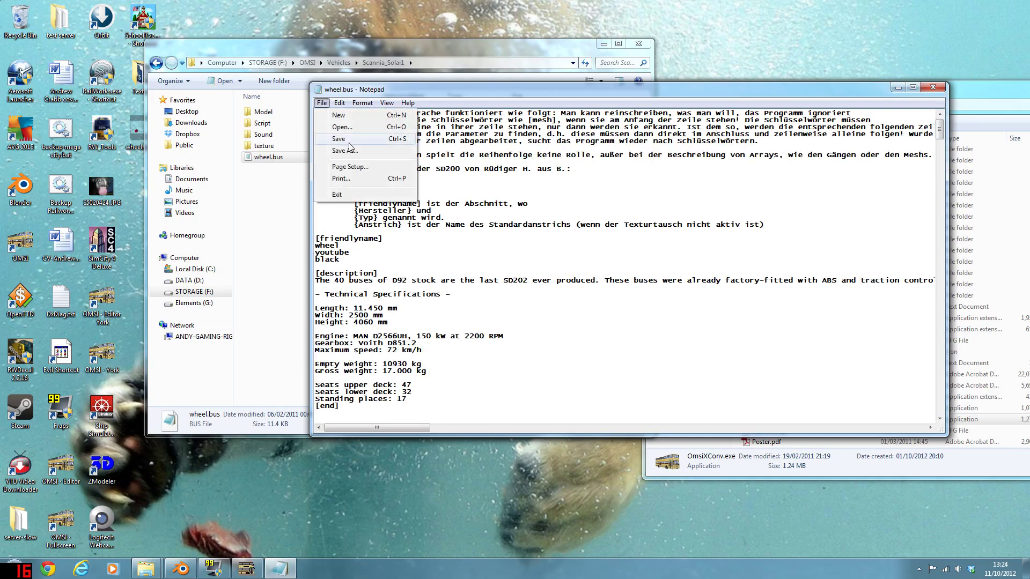
key(Escape)
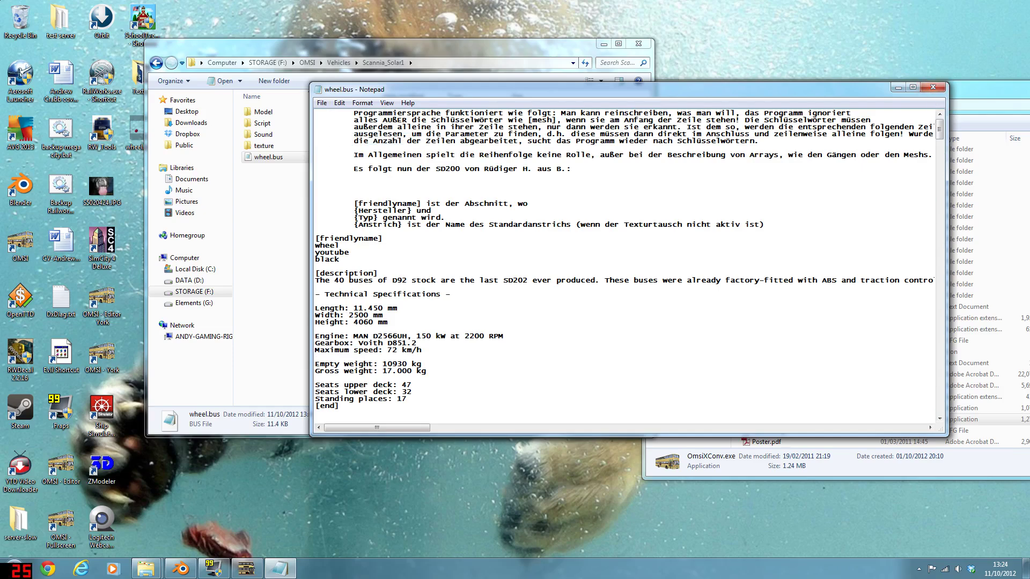
scroll(629, 262, down, 9)
scroll(624, 266, down, 10)
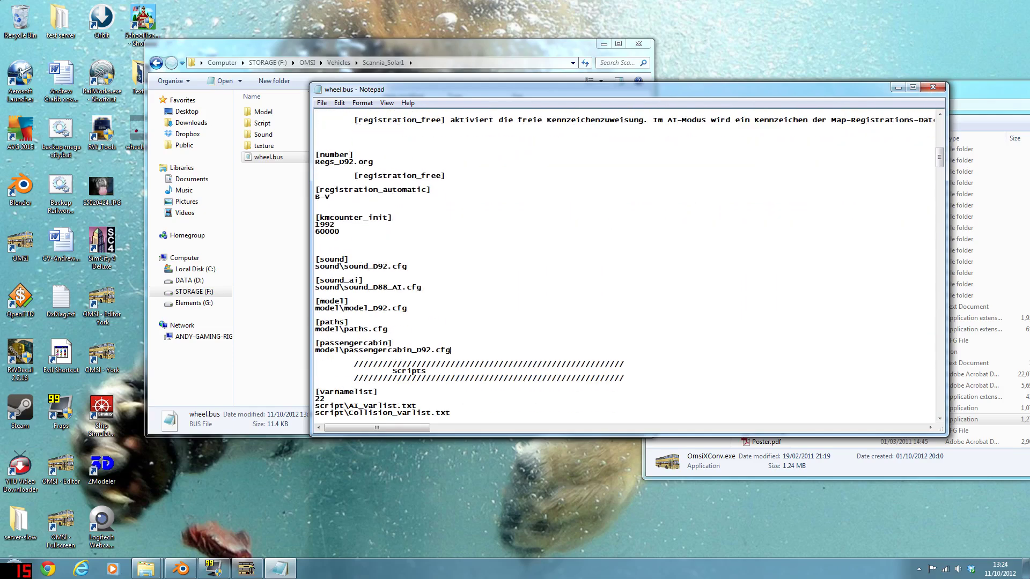
drag(320, 307, 392, 308)
Close wheel.bus in Notepad and open the Scannia_Solar1 Model folder.
click(408, 308)
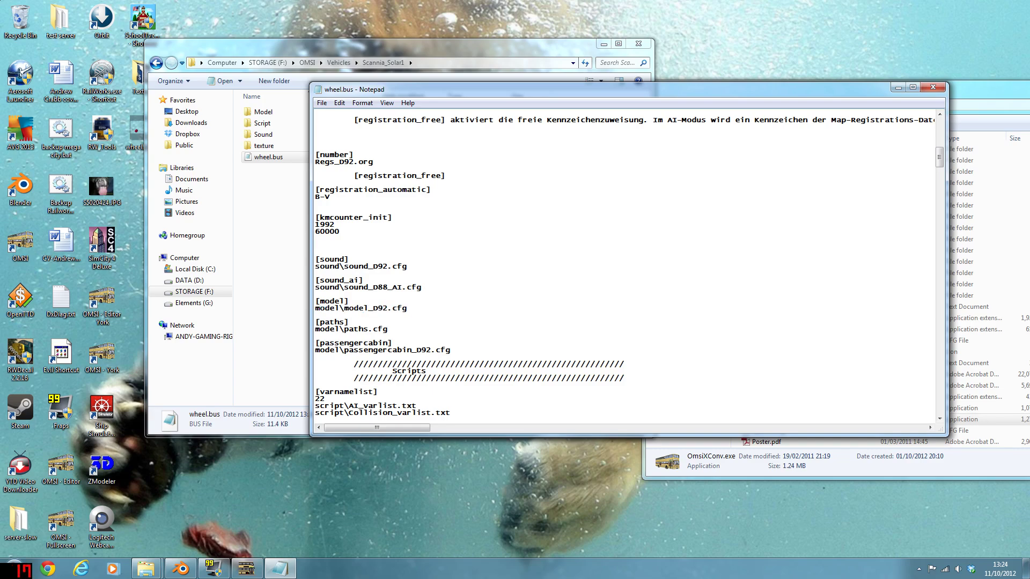
click(933, 87)
double_click(266, 112)
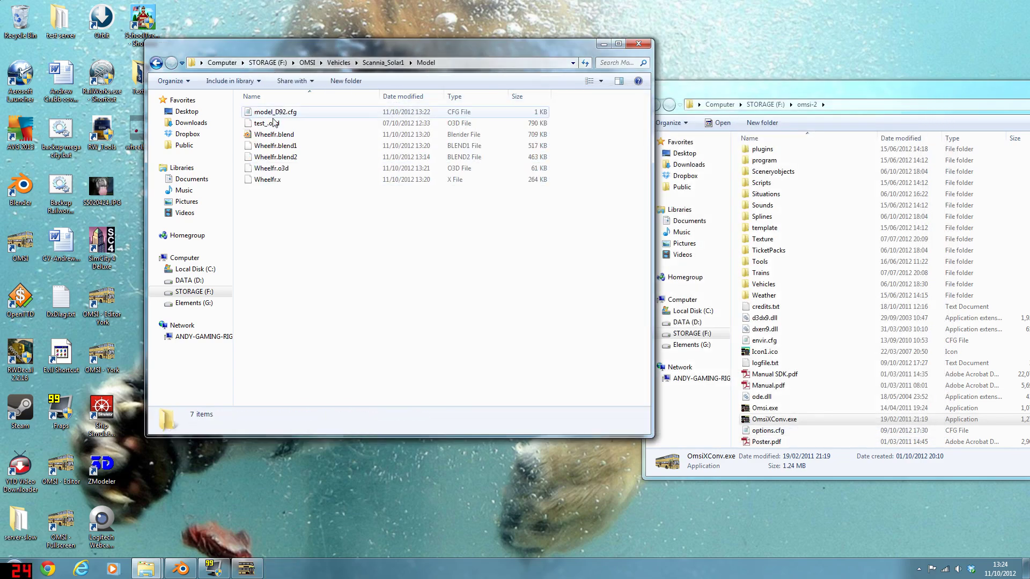
Edit model_D92.cfg to confirm its mesh is Wheelfr.o3d, then close it and minimize the folder.
click(293, 114)
right_click(294, 115)
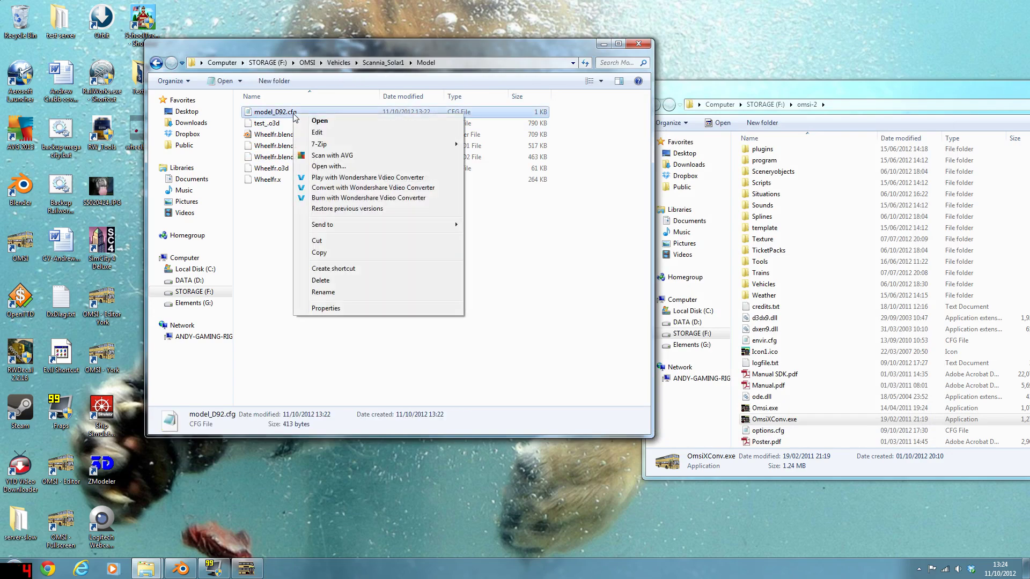
click(335, 139)
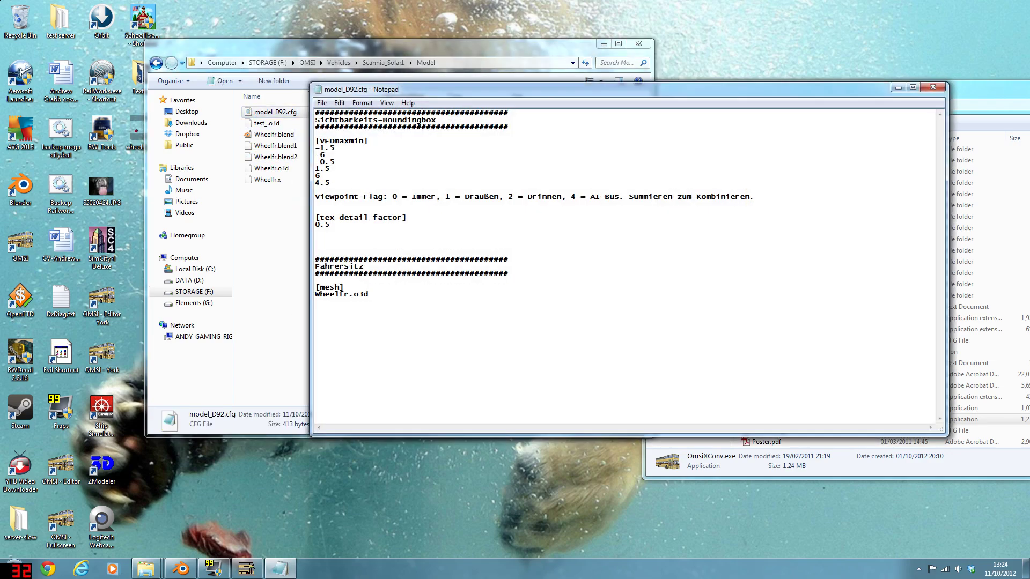
drag(322, 294, 369, 294)
click(368, 295)
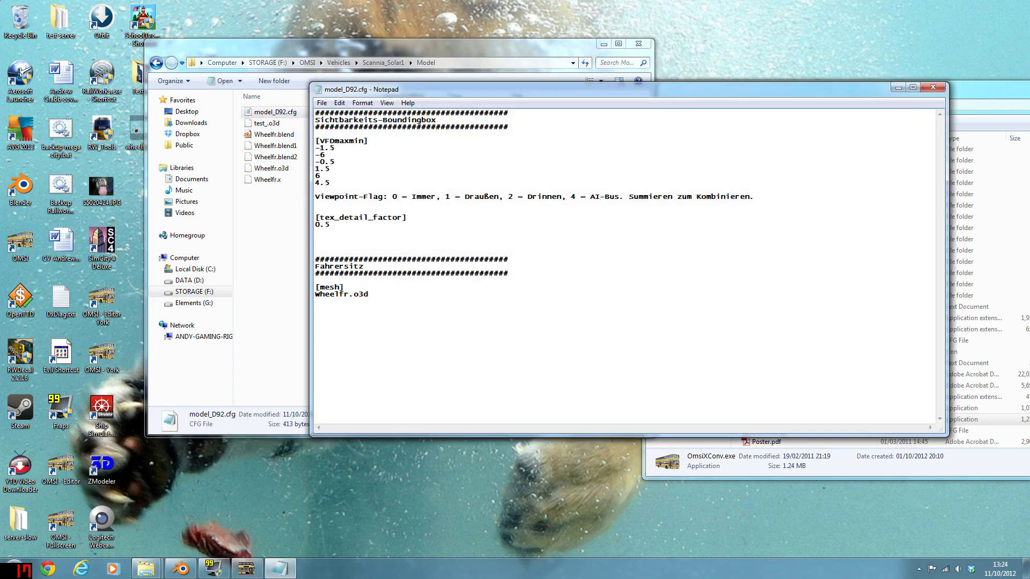
click(933, 87)
click(604, 44)
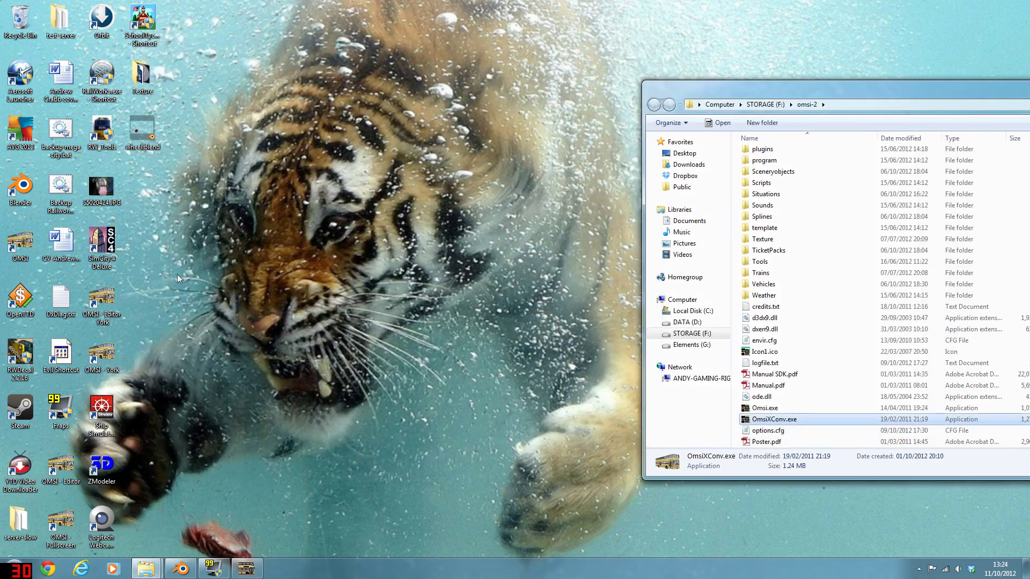
Launch OMSI and start the York map with 'Load map without busses' ticked.
double_click(97, 356)
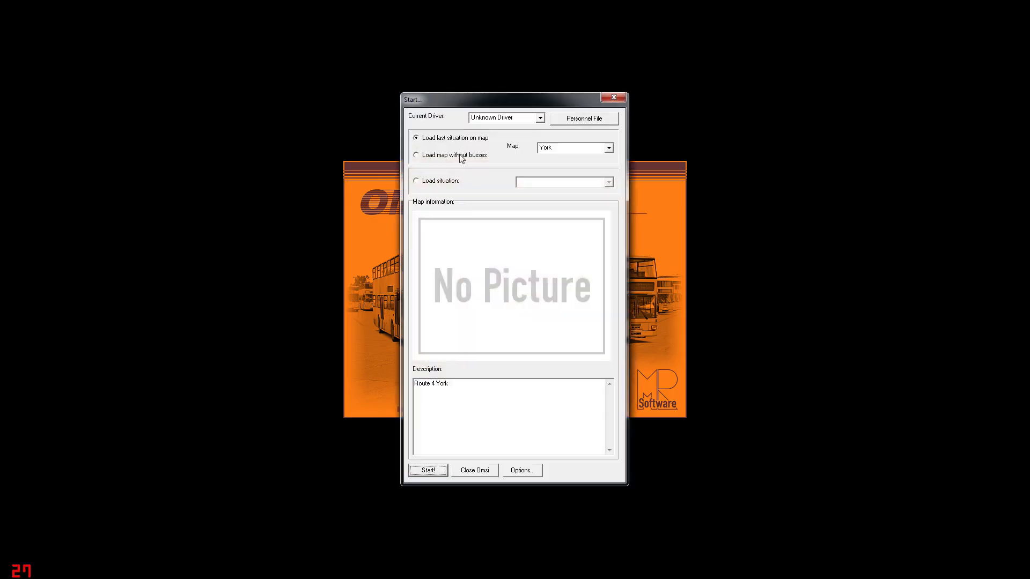
click(465, 156)
click(428, 470)
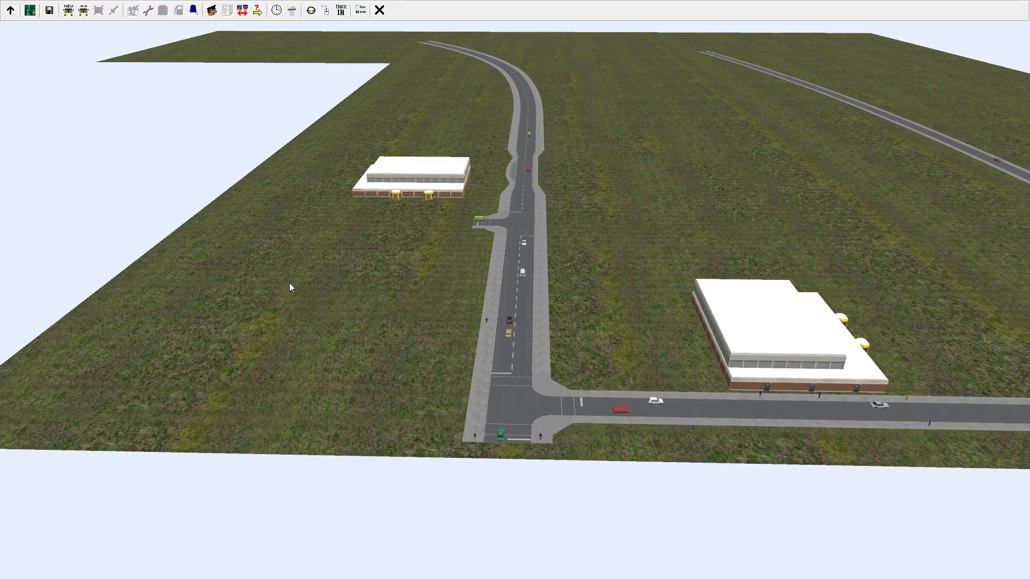
Choose manufacturer wheel, type youtube and appearance black for a new bus, leaving depot and number empty.
click(68, 10)
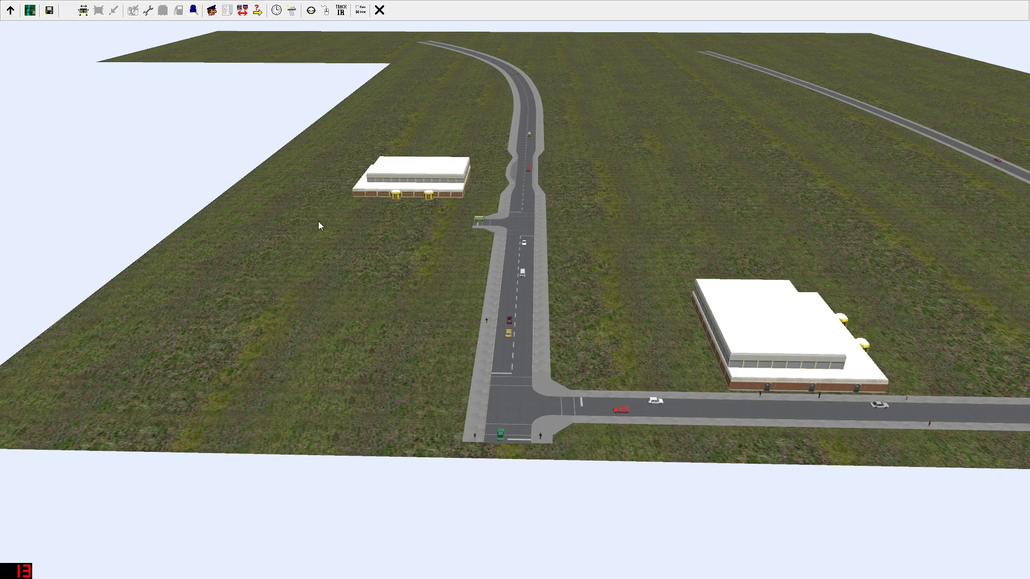
click(426, 317)
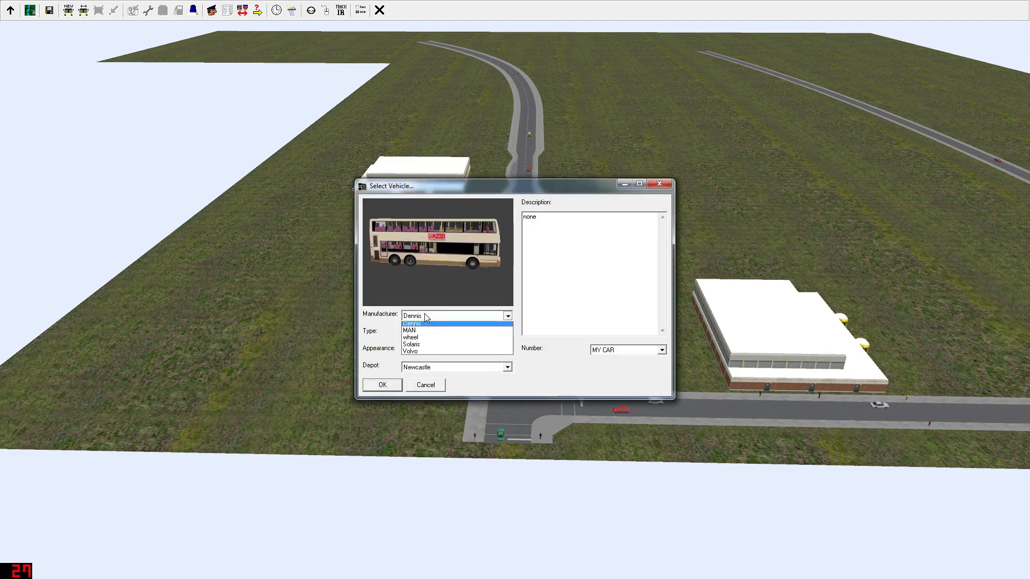
click(430, 344)
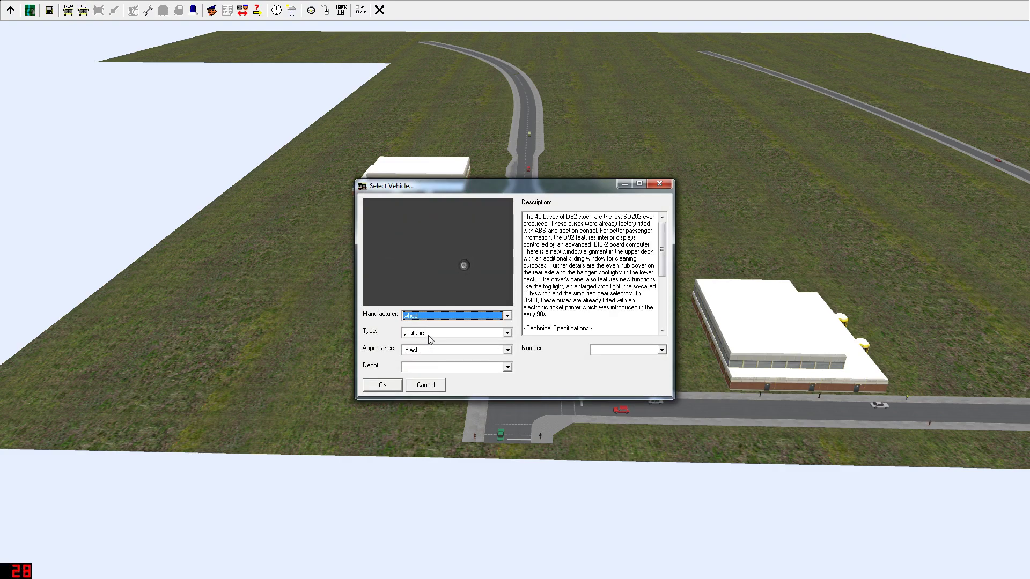
click(429, 333)
click(427, 341)
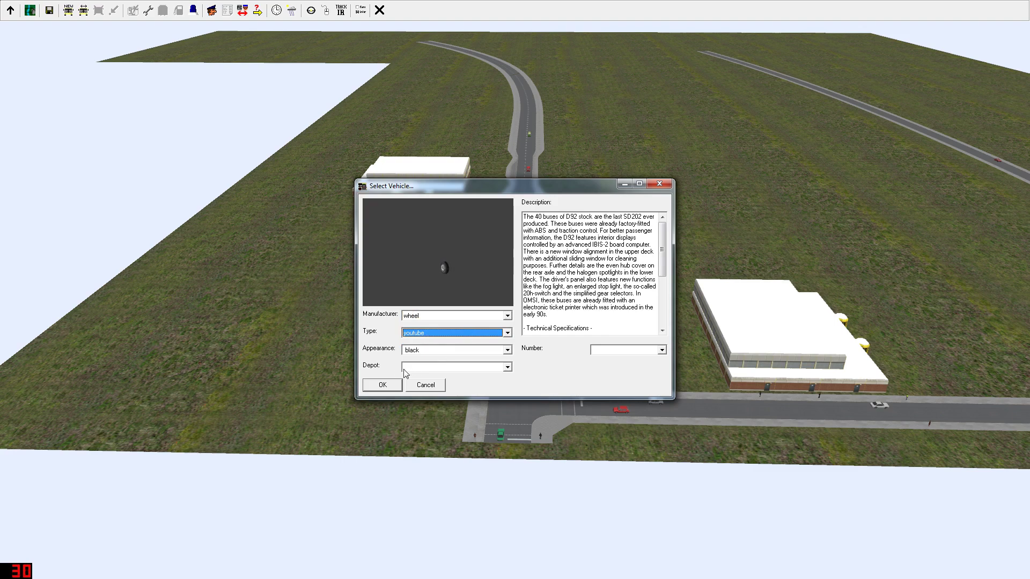
click(445, 352)
click(442, 359)
click(440, 367)
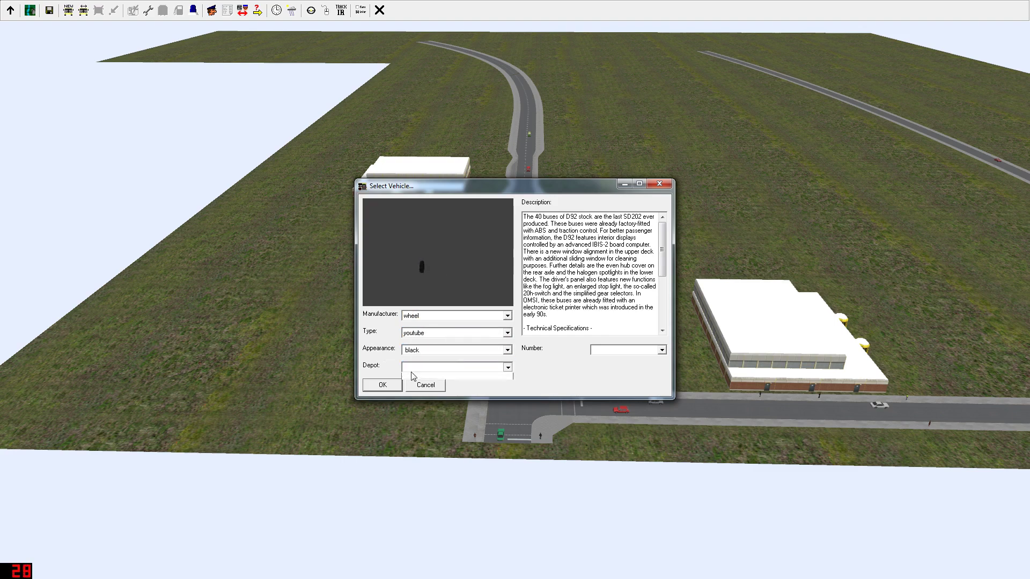
click(472, 373)
click(600, 357)
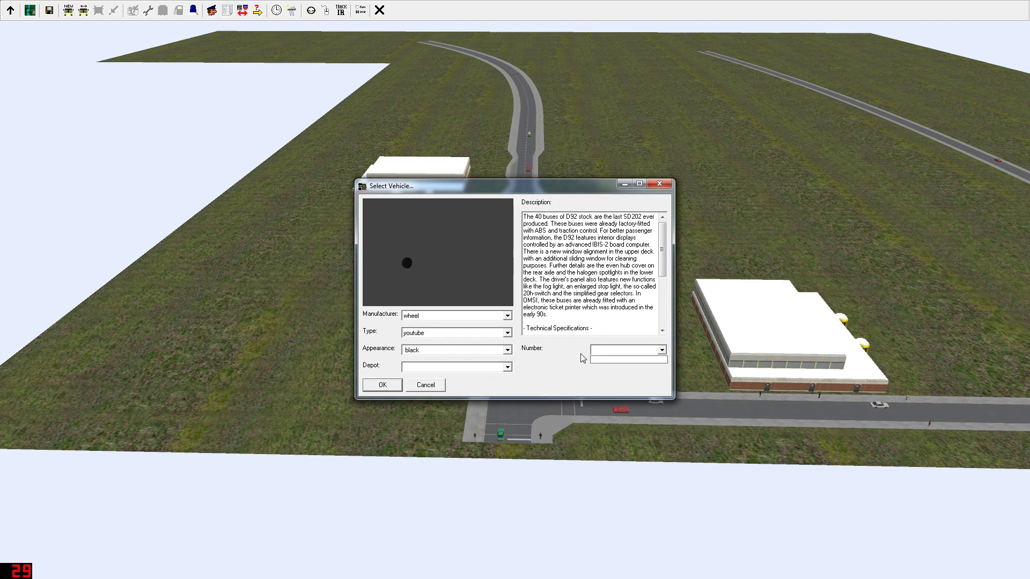
click(600, 355)
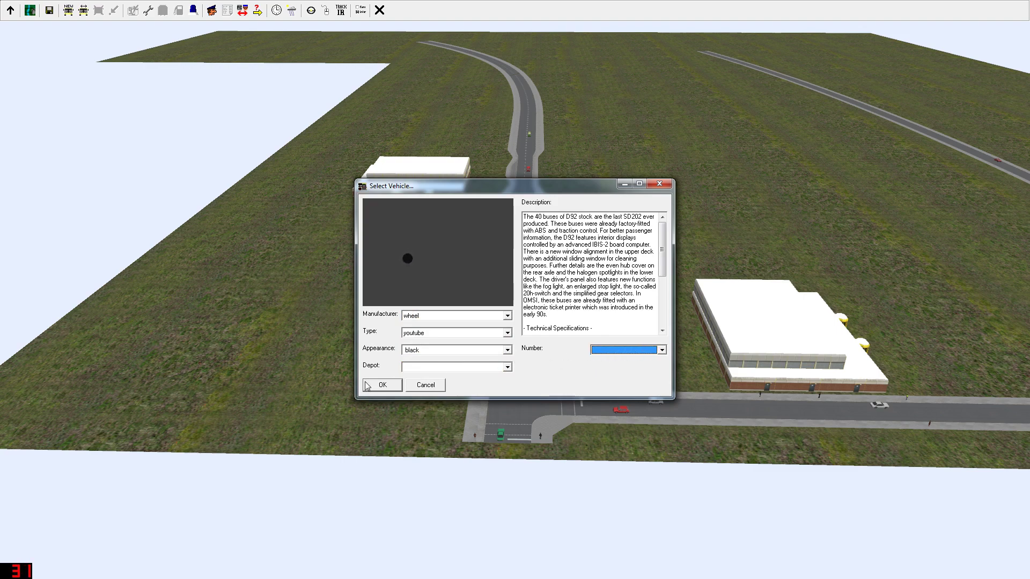
Confirm the choice, dismiss the missing vehicle number error, and quit OMSI.
click(378, 387)
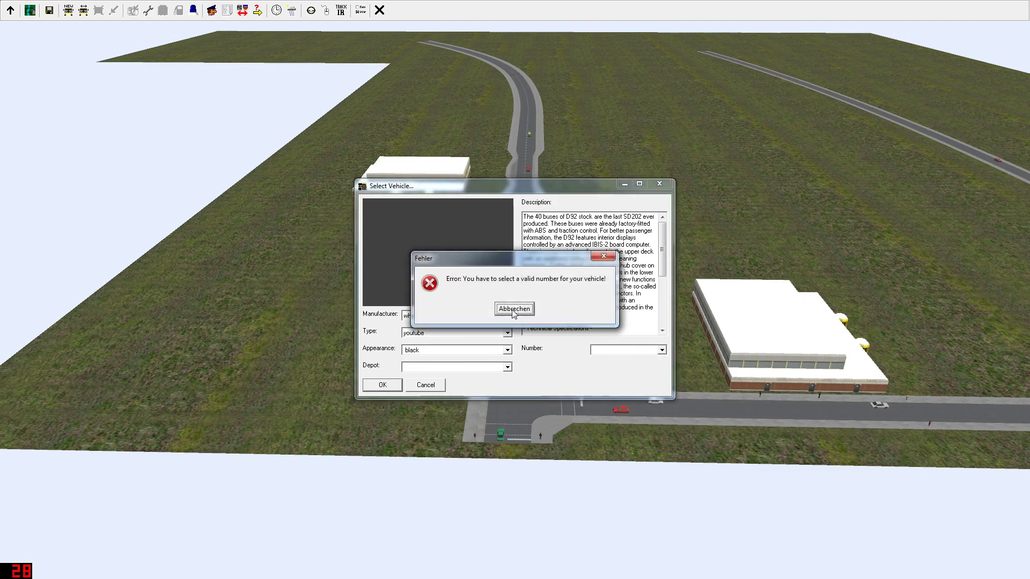
click(514, 310)
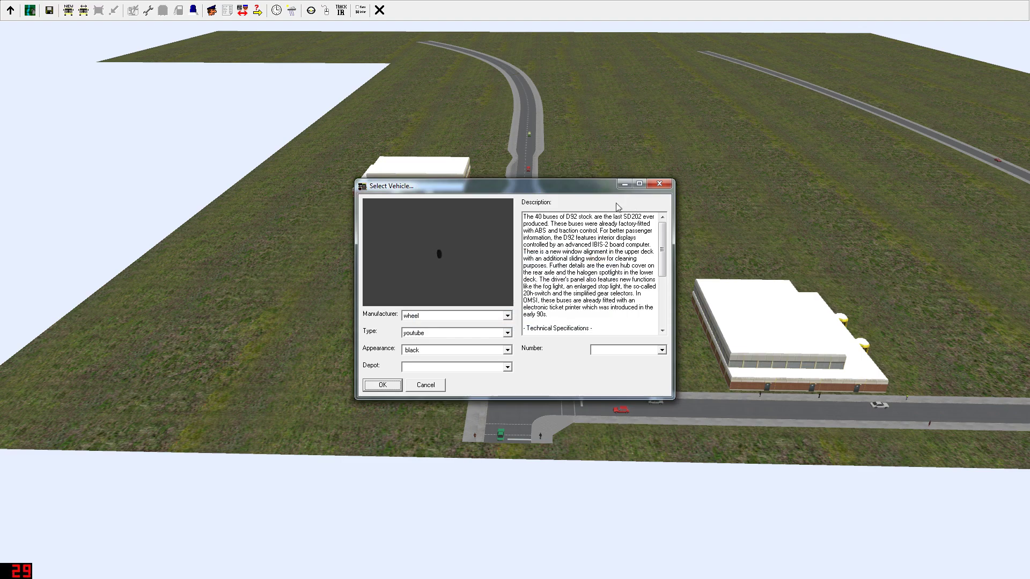
click(653, 186)
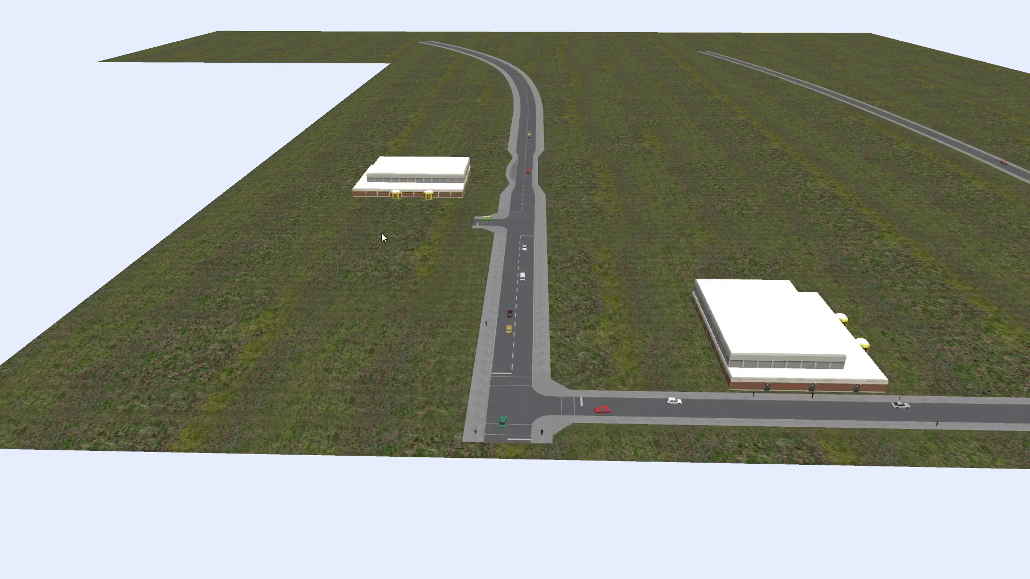
click(379, 10)
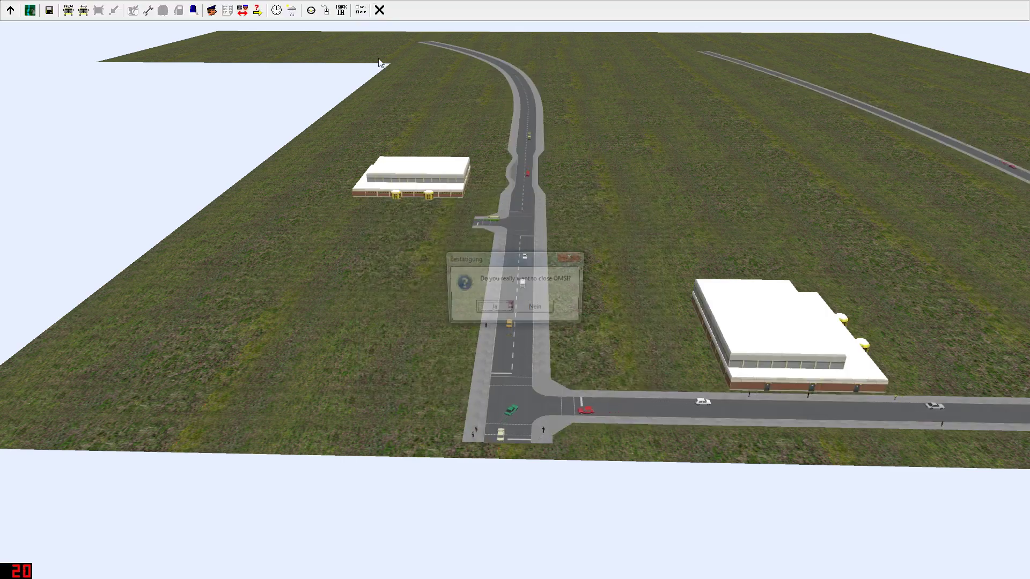
click(485, 307)
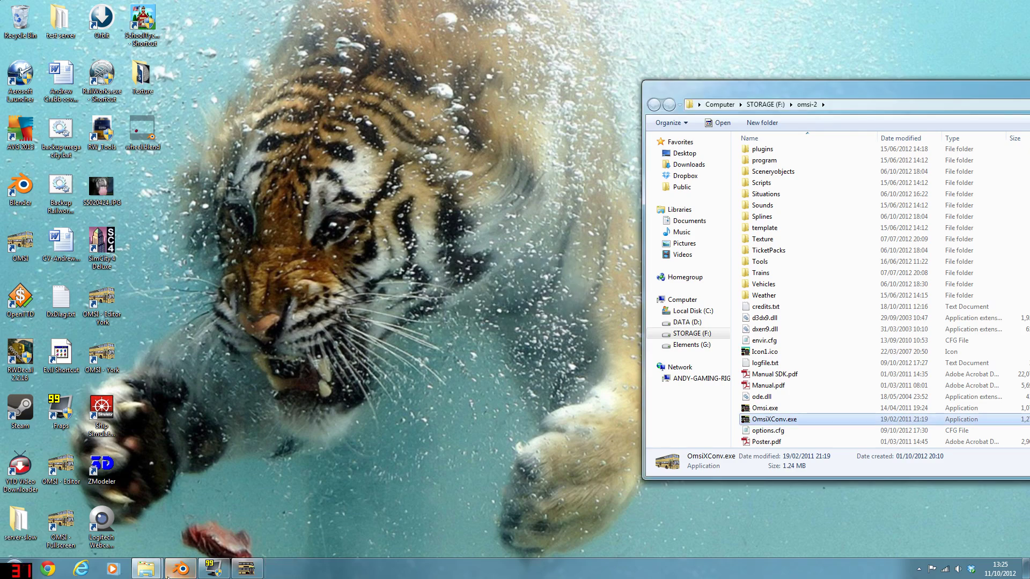
Open the OMSI - York file location and browse to Vehicles > MAN_SD202.
right_click(53, 471)
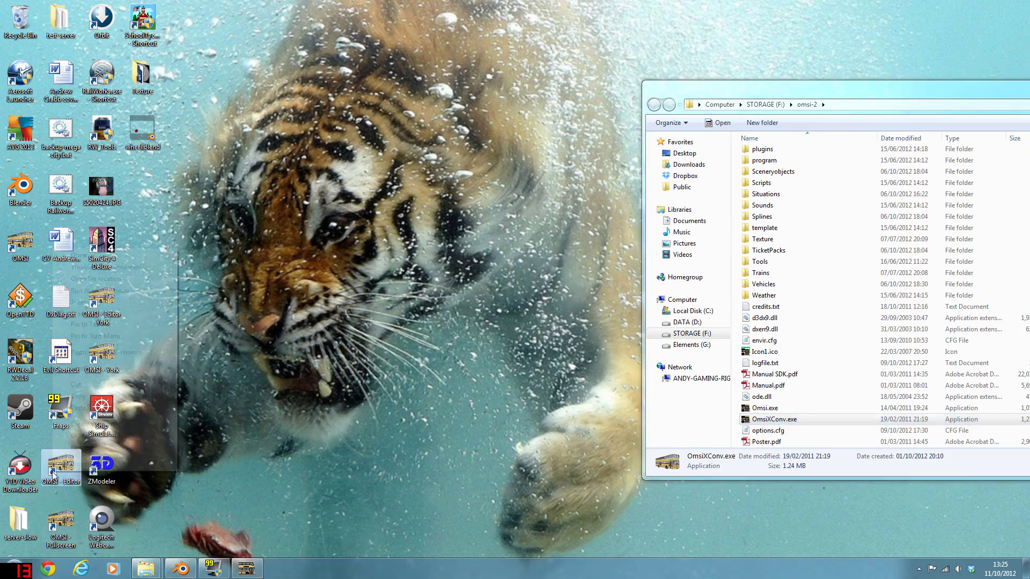
click(152, 423)
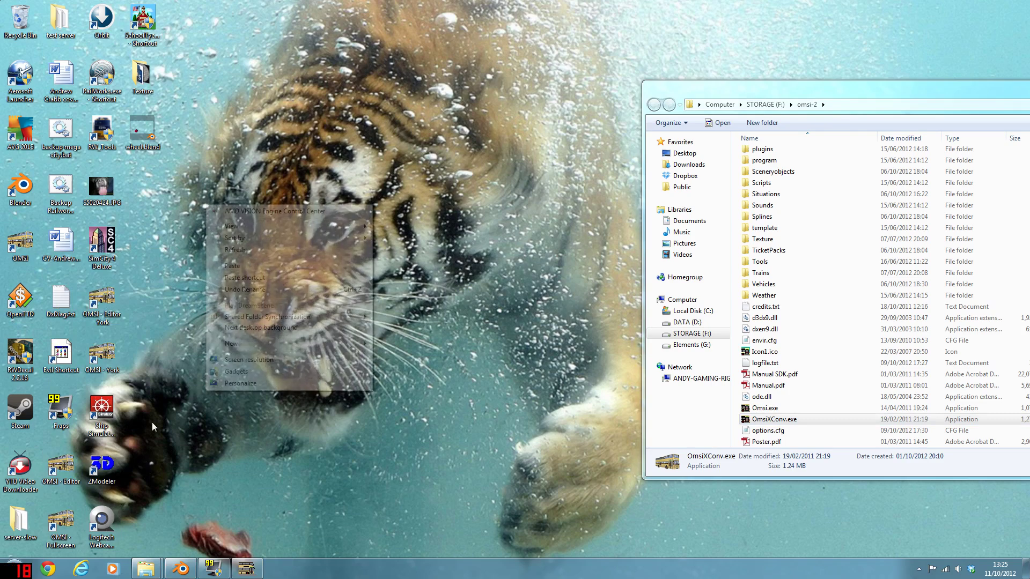
right_click(100, 363)
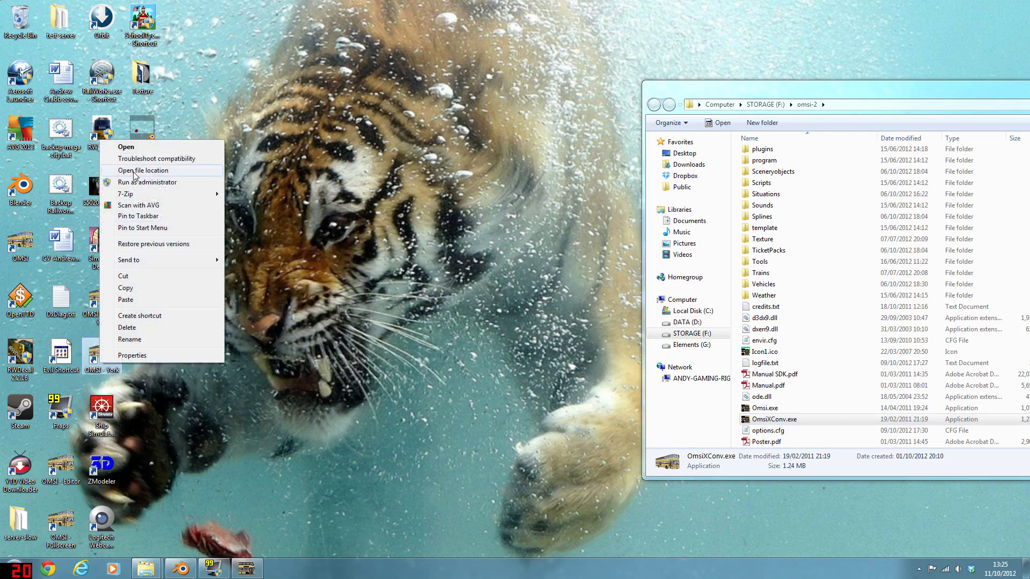
click(135, 170)
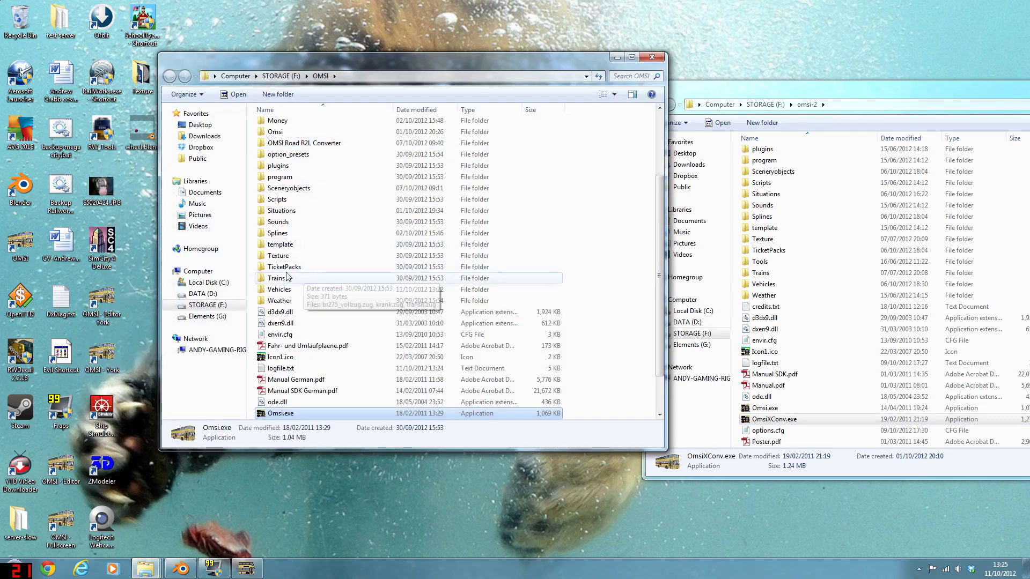
double_click(284, 290)
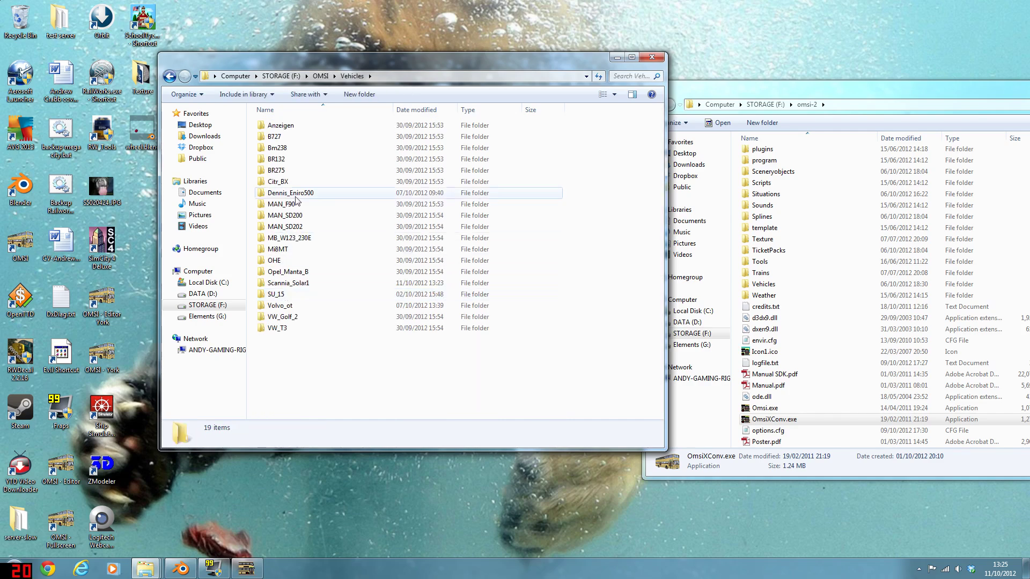
double_click(296, 226)
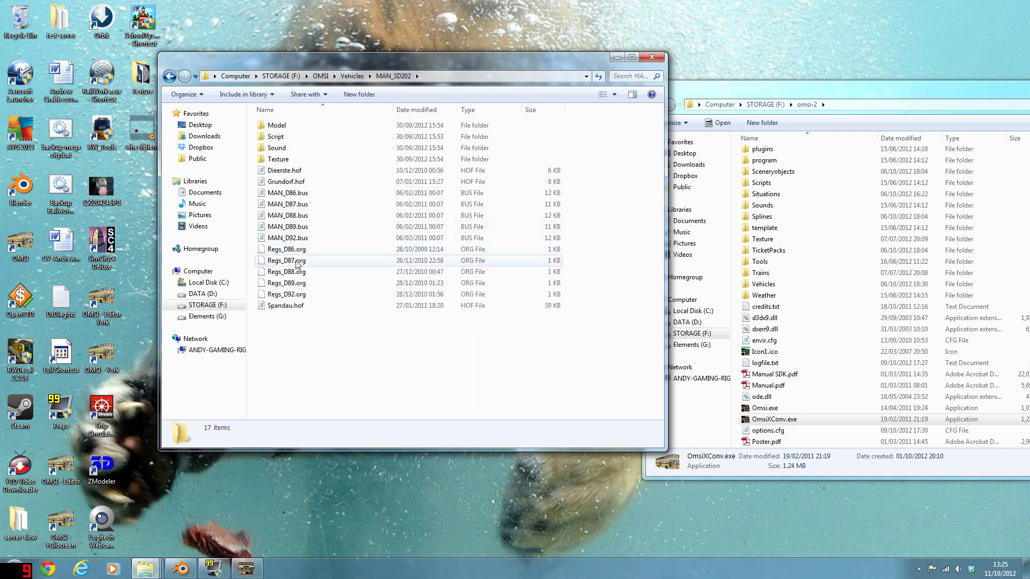
Copy Regs_D92.org and Spandau.hof from the MAN_SD202 folder.
click(297, 294)
right_click(298, 294)
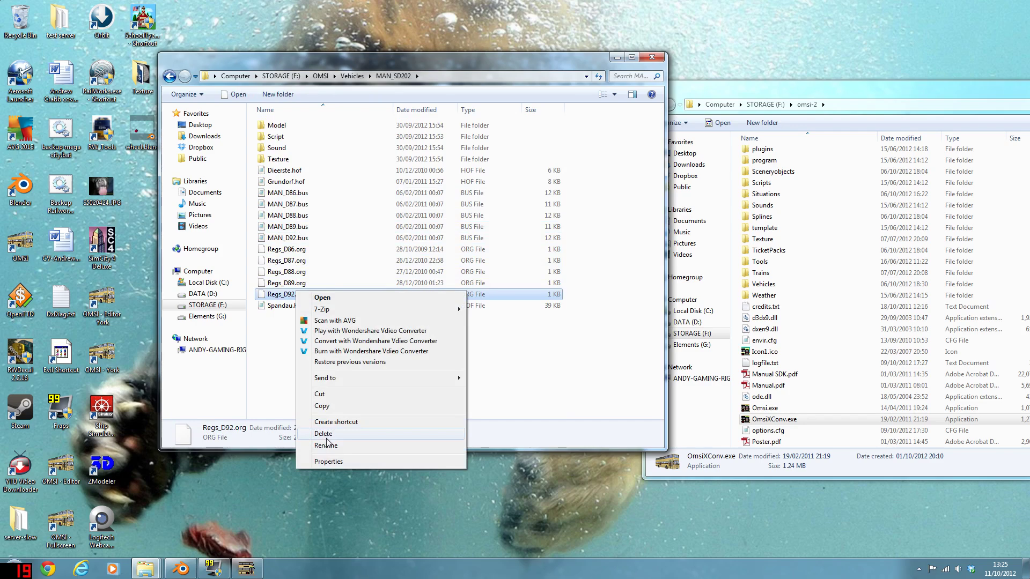
drag(274, 331, 279, 297)
right_click(279, 297)
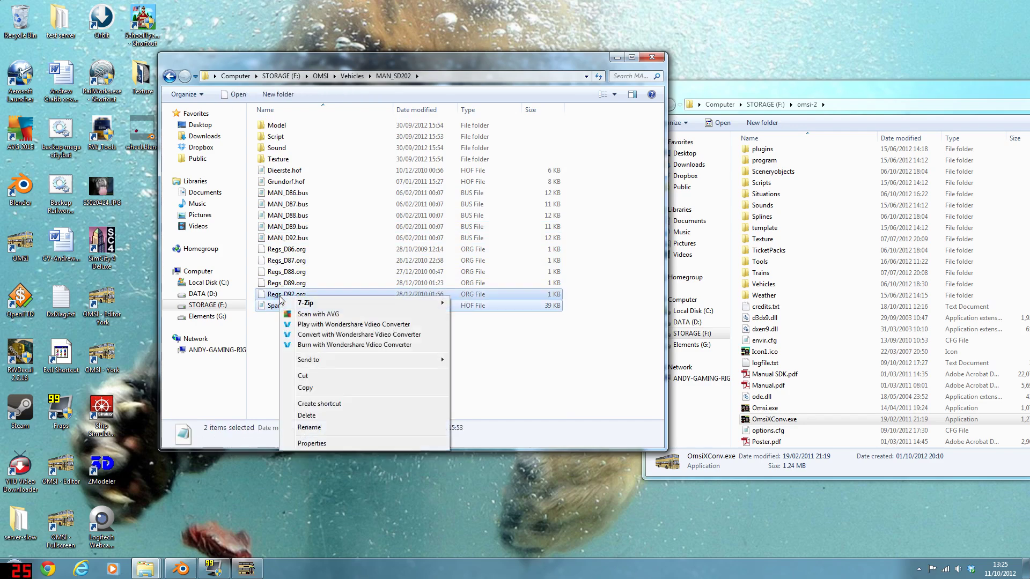
click(322, 388)
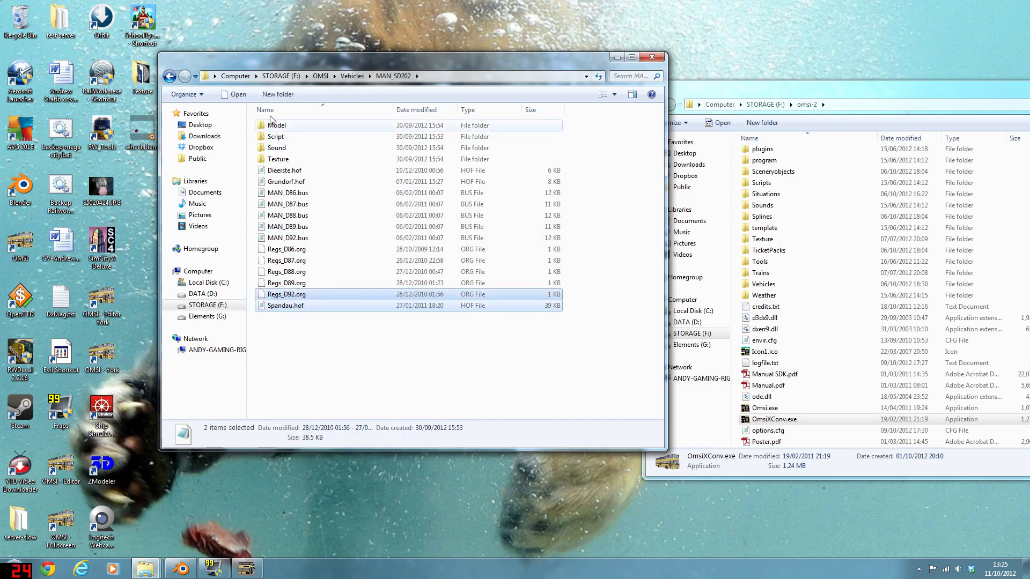
Paste both files into the Scannia_Solar1 folder and close that window.
click(351, 76)
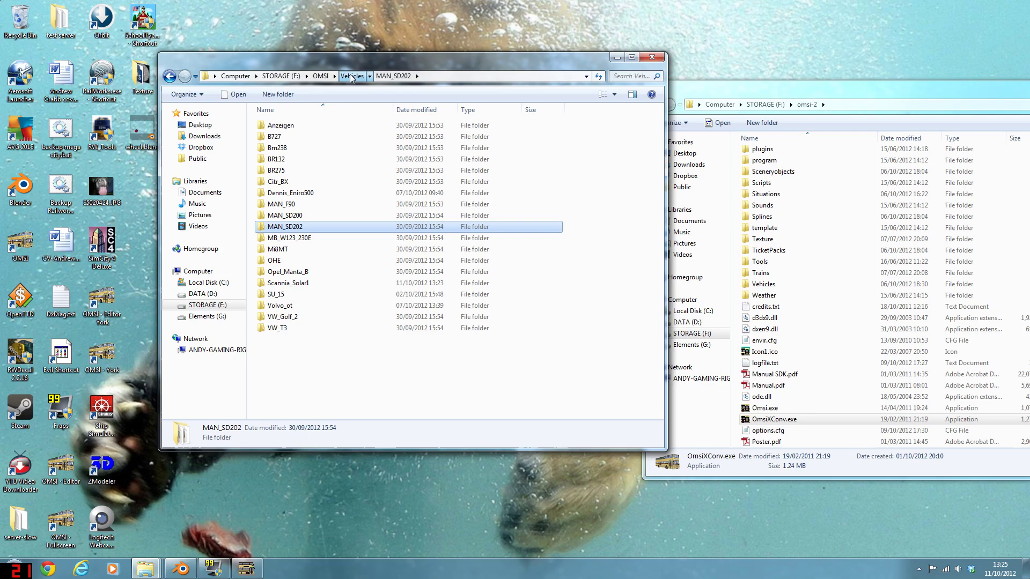
double_click(289, 283)
right_click(306, 239)
click(343, 325)
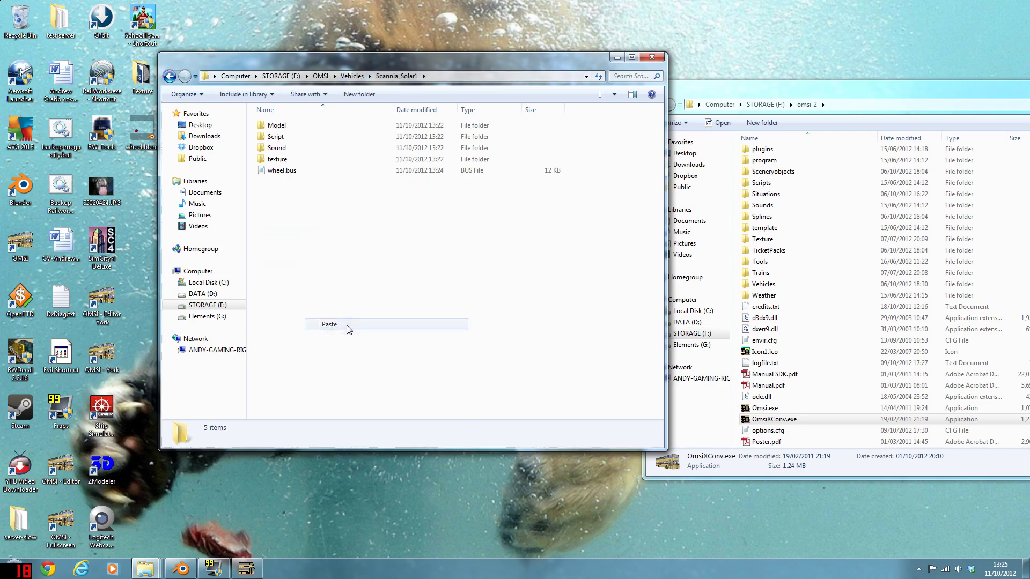
click(651, 57)
Launch OMSI - York and load the map without buses.
double_click(107, 363)
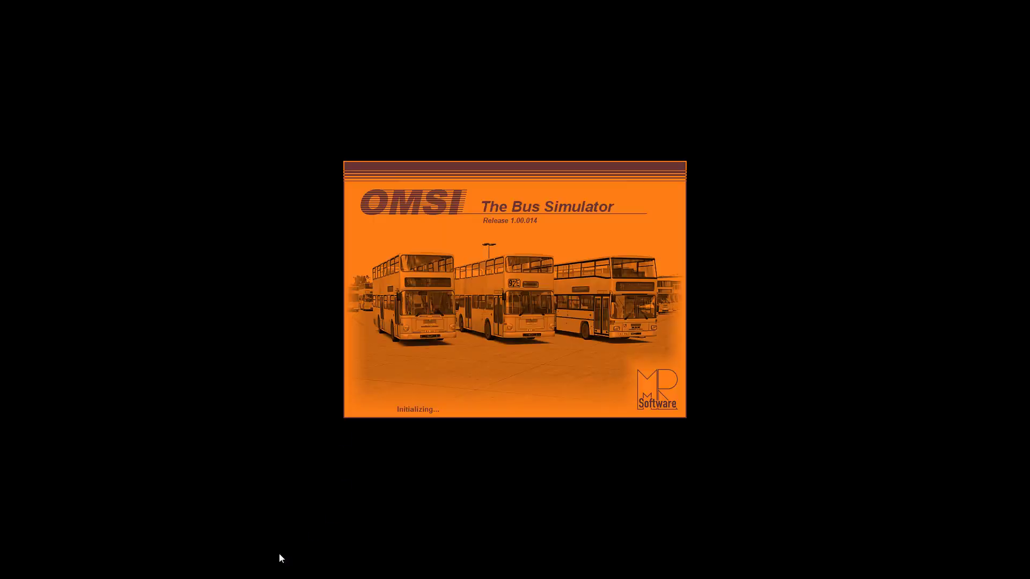
click(462, 156)
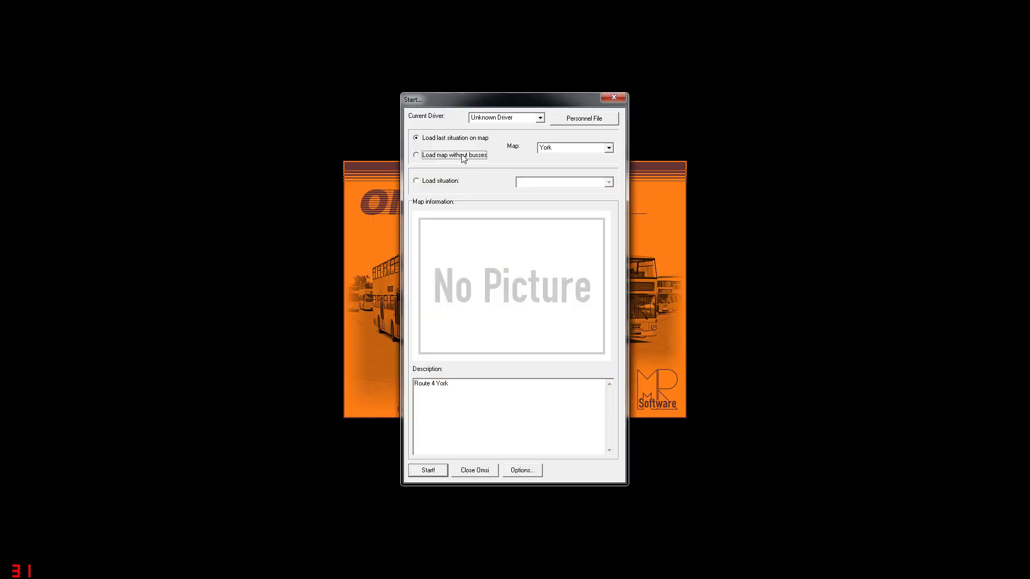
click(428, 470)
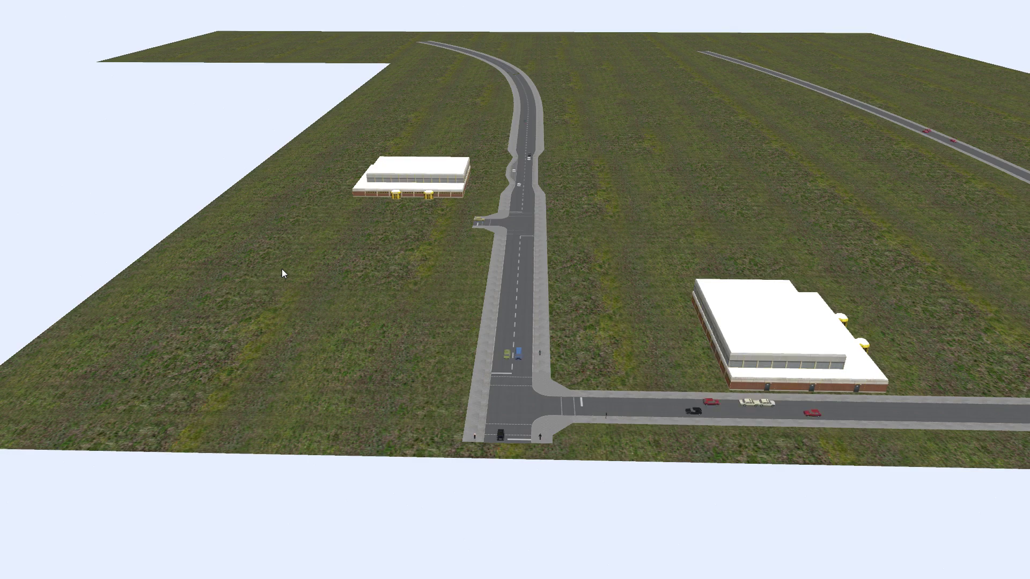
Pick a new wheel vehicle from Spandau depot with number 3928 and confirm it.
click(68, 11)
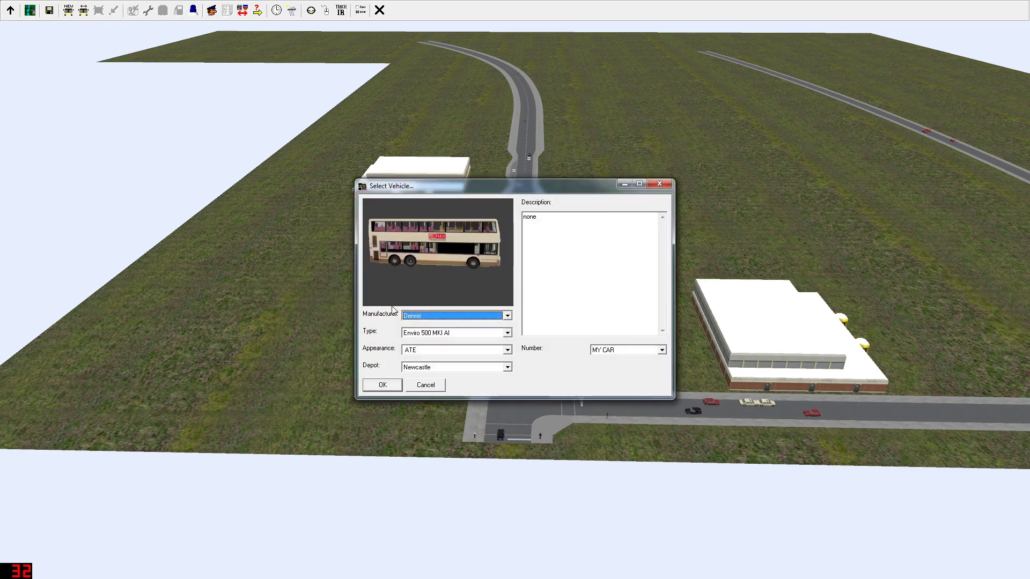
click(424, 316)
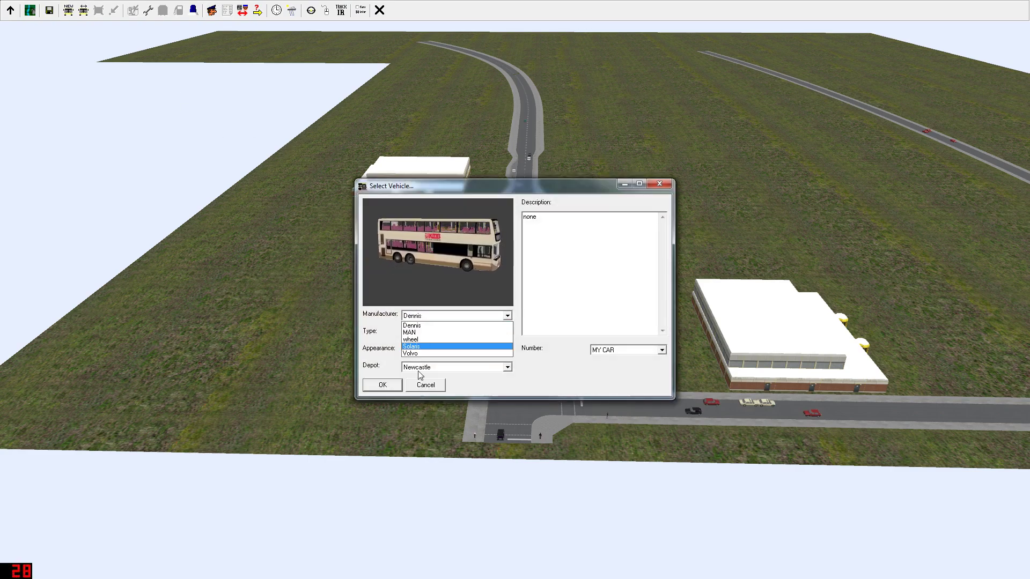
click(424, 340)
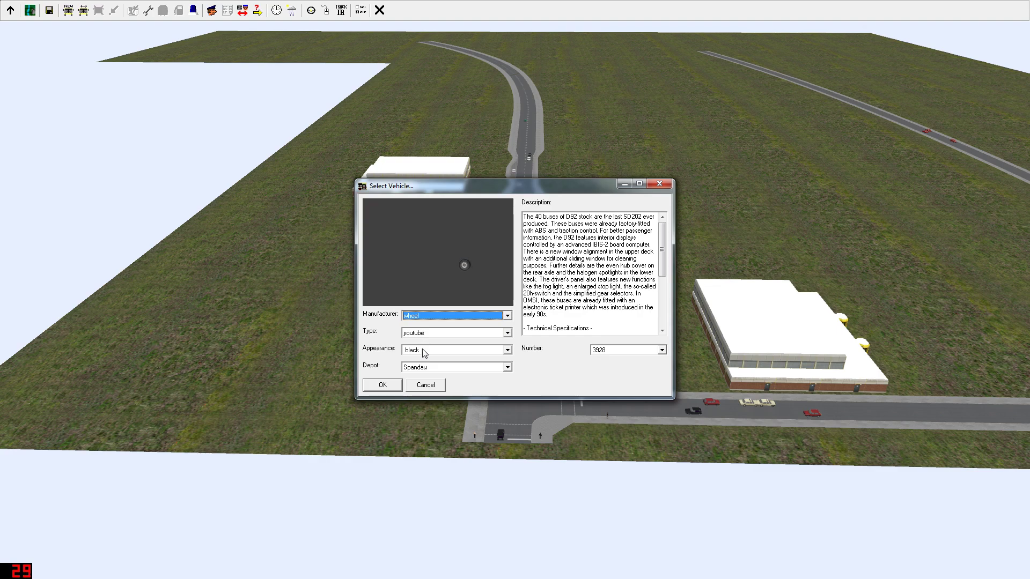
click(416, 367)
click(415, 376)
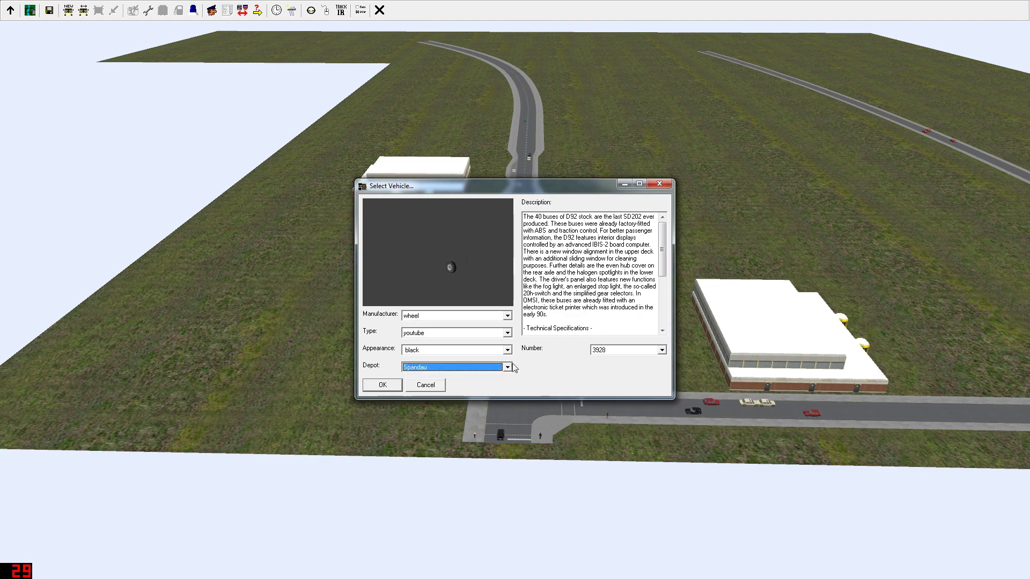
click(595, 351)
click(583, 358)
click(391, 386)
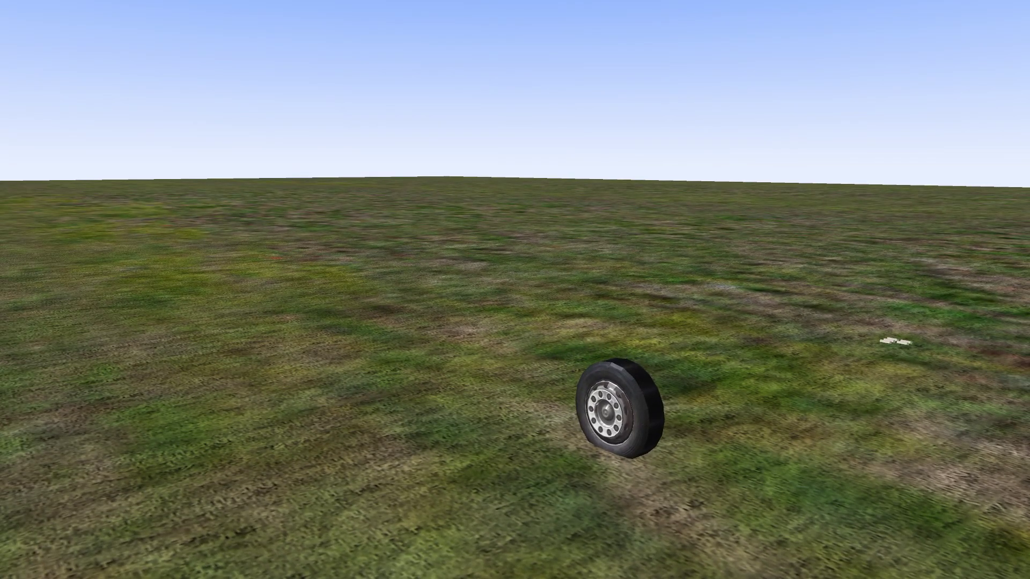
Orbit the camera around the spawned textured wheel, then bring back the menu to quit OMSI.
drag(687, 365, 407, 278)
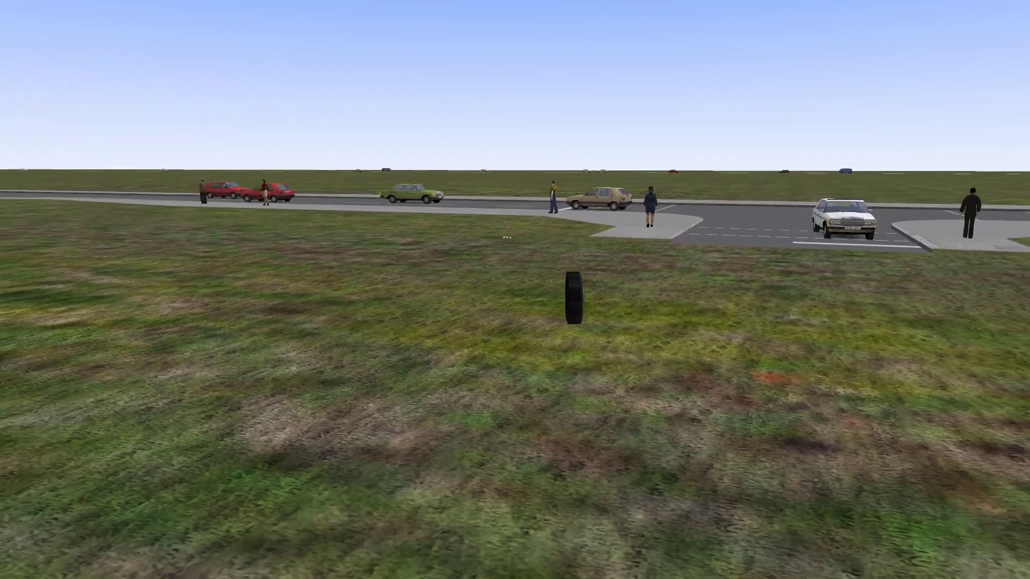
key(Escape)
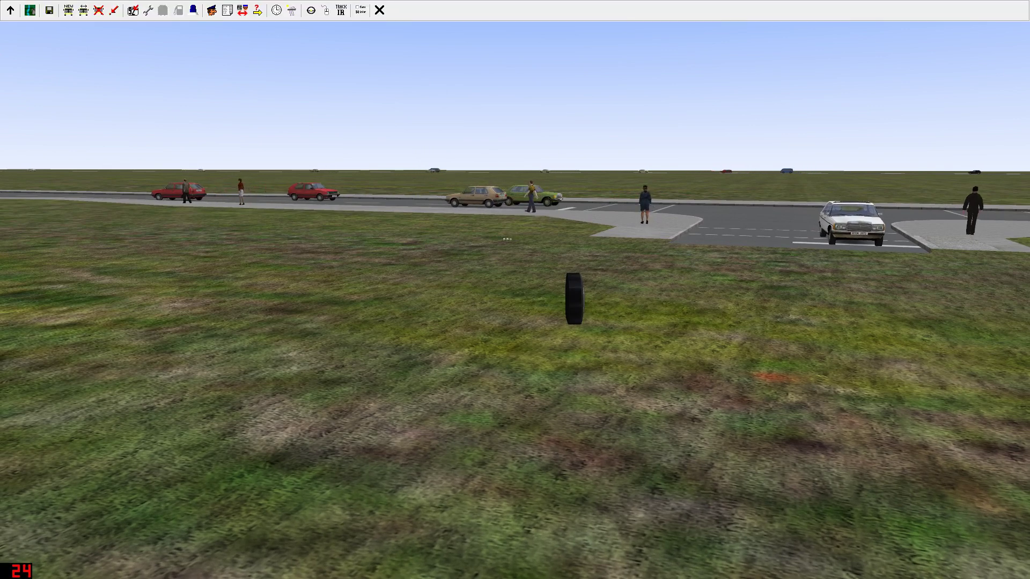
click(379, 10)
Confirm quitting OMSI, then bring the omsi-2 folder window into view and minimize it.
click(481, 308)
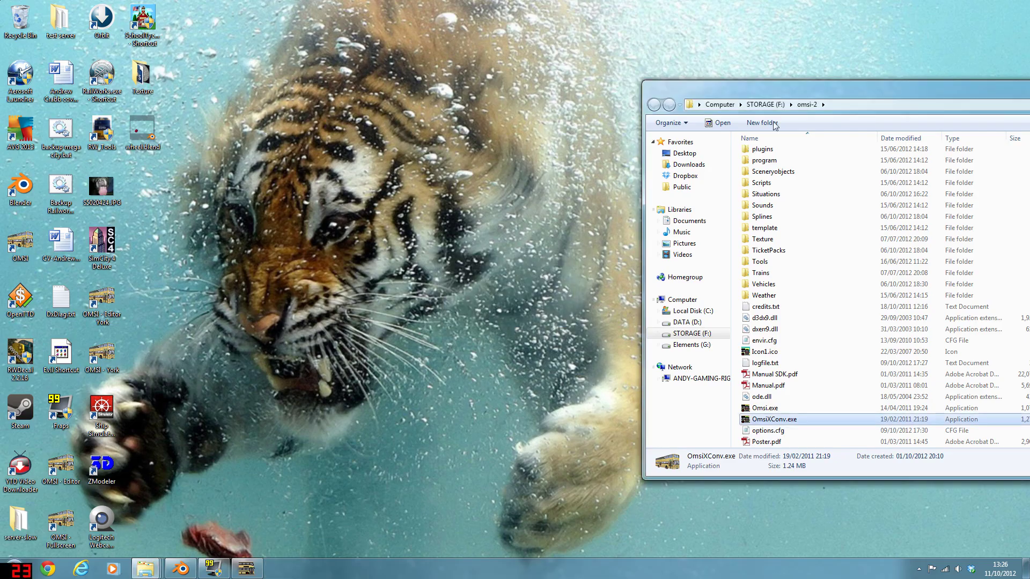
drag(929, 99, 833, 88)
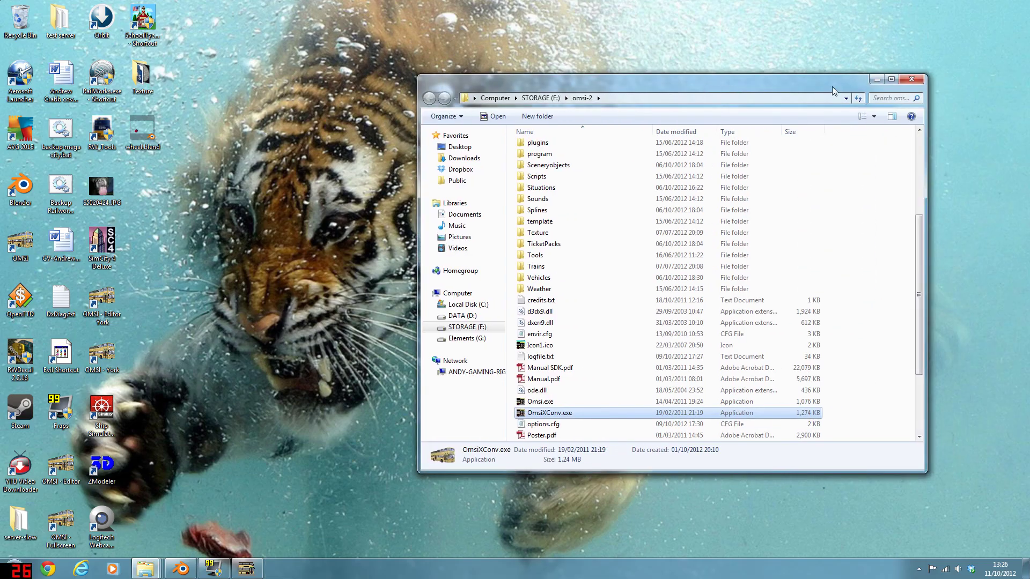
click(875, 80)
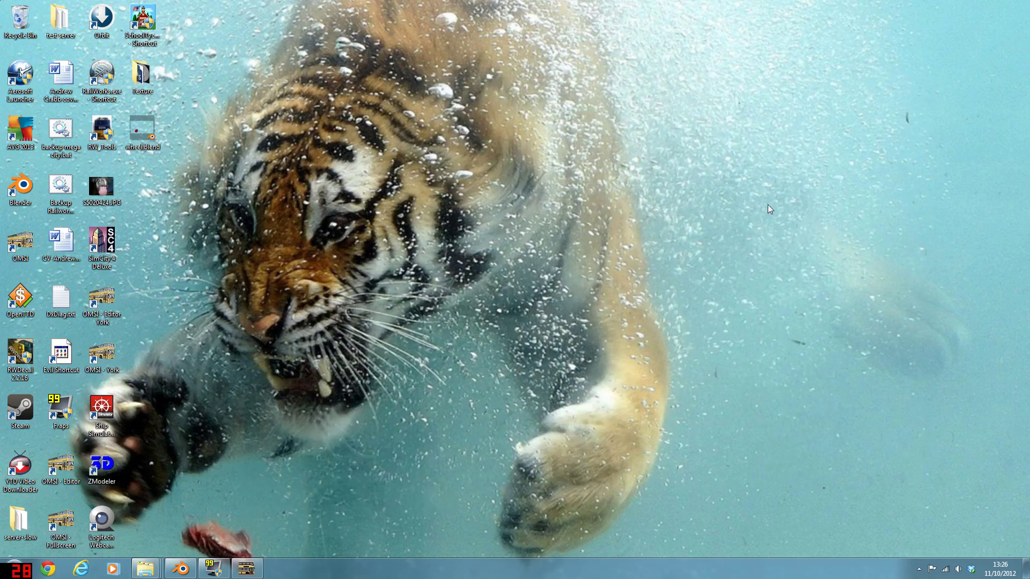